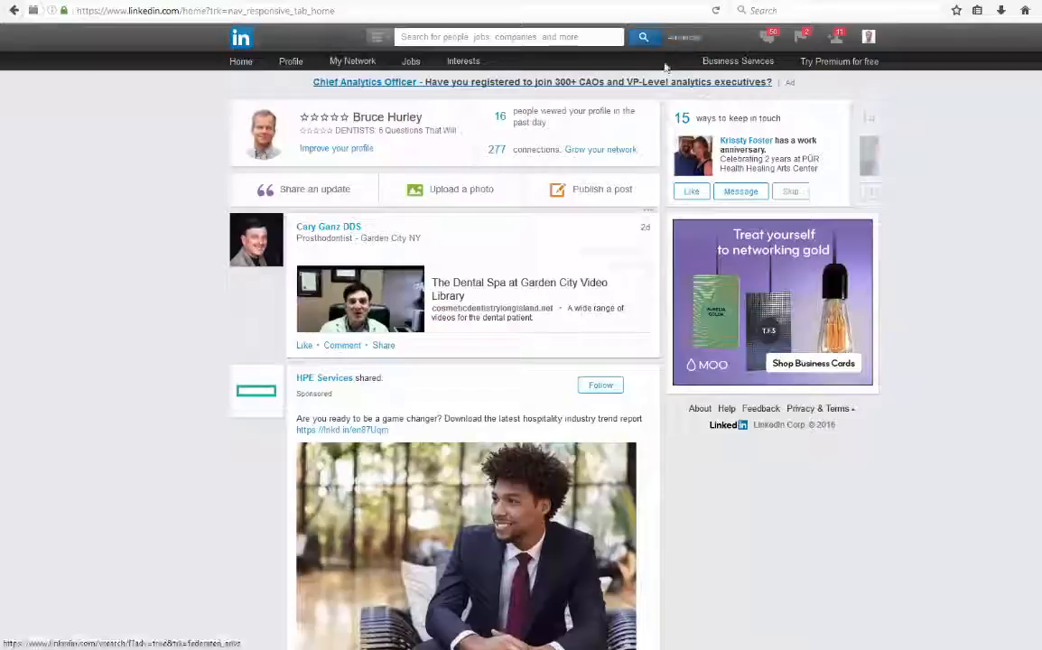
# Step: Open the advanced people search and paste the Word document's title query, starting "dentist OR owner OR president" and ending "NOT associate", into the Title field
pyautogui.click(679, 39)
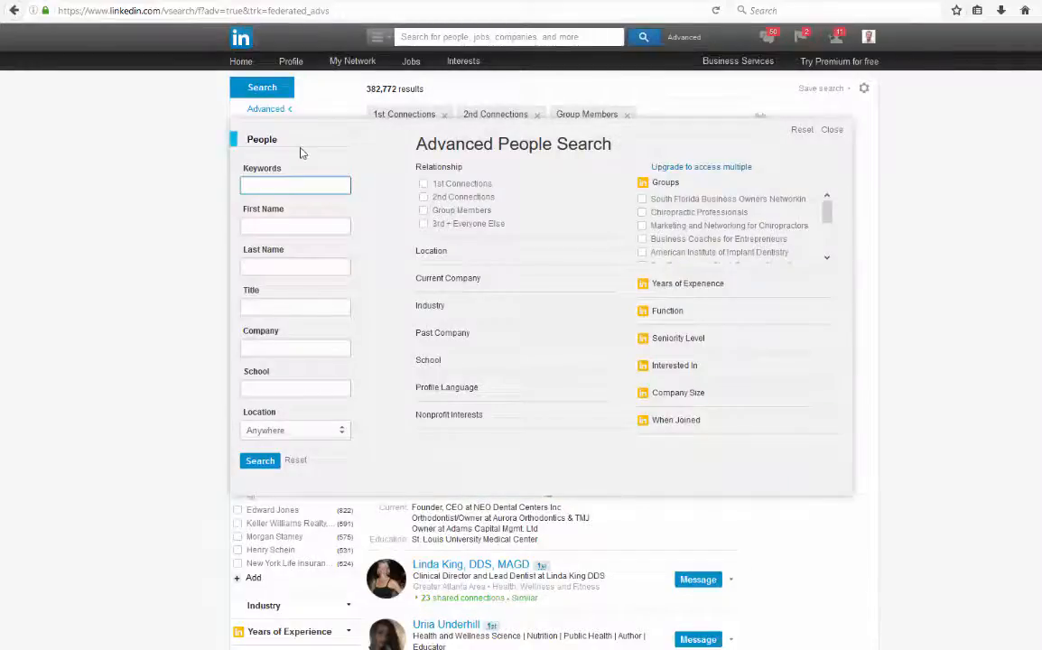
pyautogui.moveTo(1041, 81); pyautogui.dragTo(912, 10)
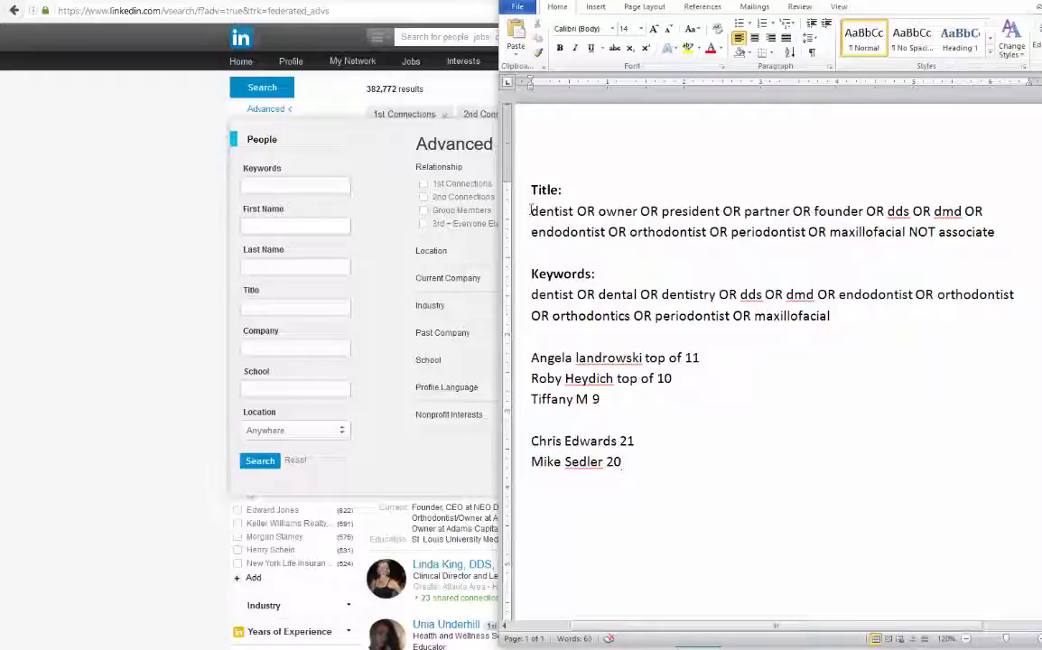
pyautogui.moveTo(532, 211); pyautogui.dragTo(994, 232)
pyautogui.hotkey('ctrl', 'c')
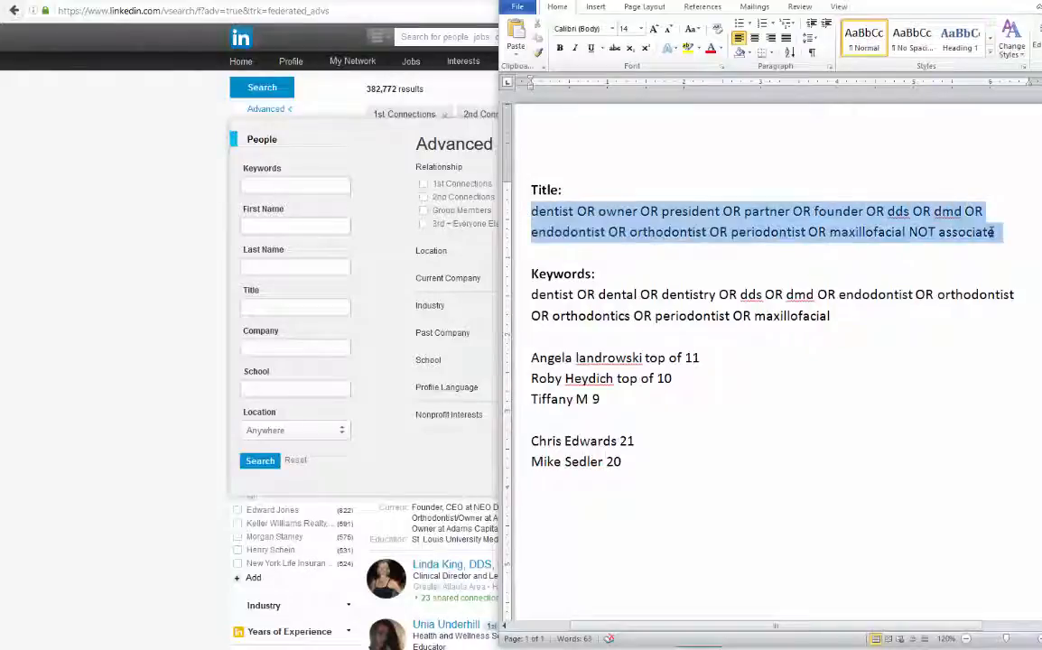
pyautogui.click(266, 311)
pyautogui.hotkey('ctrl', 'v')
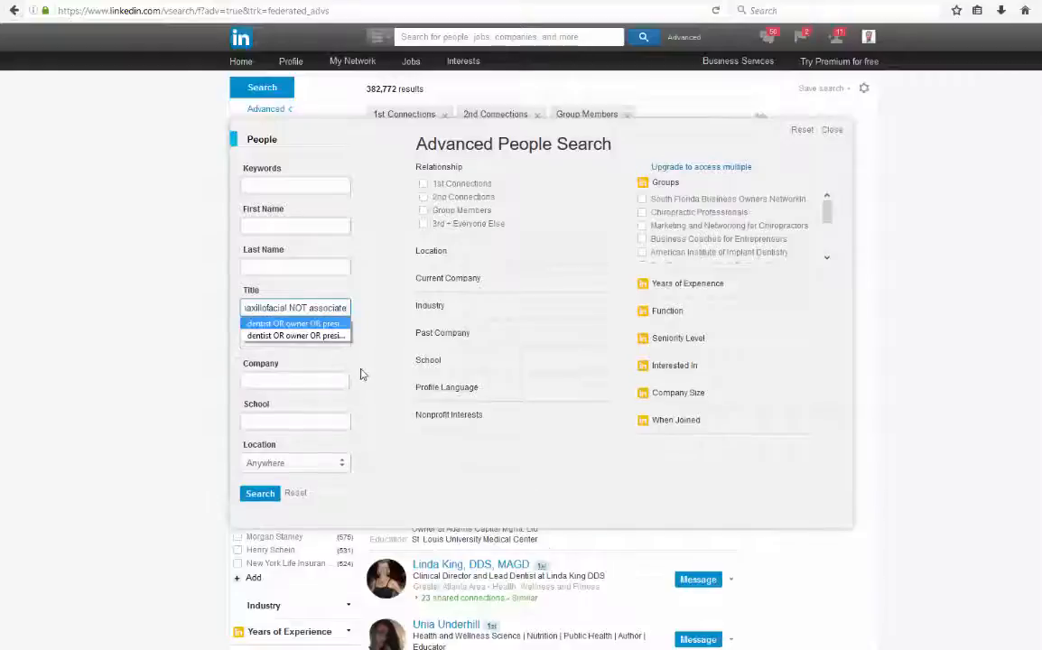
pyautogui.doubleClick(297, 308)
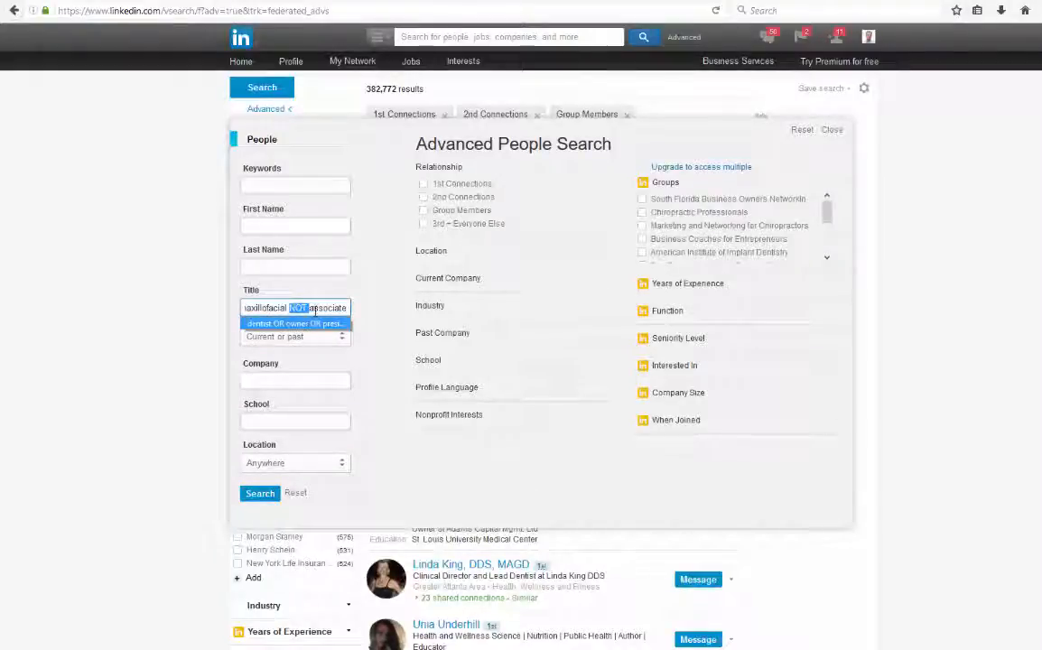
pyautogui.doubleClick(322, 308)
pyautogui.click(322, 309)
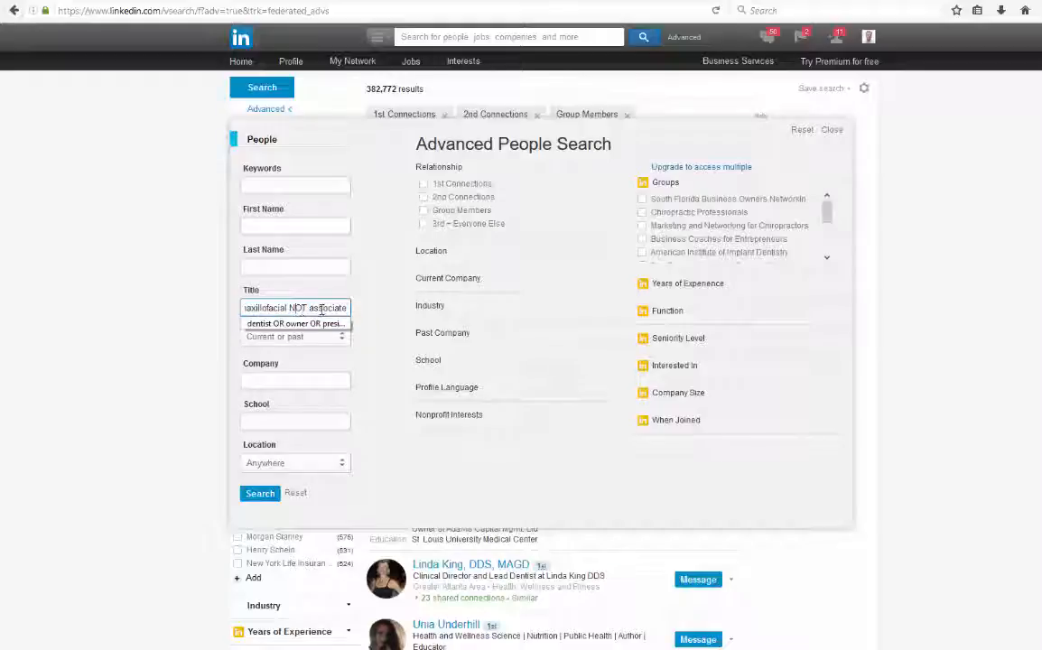
# Step: Copy the keywords query from the Word document, "dentist OR dental OR dentistry" through "OR maxillofacial", into the search form's Keywords field
pyautogui.hotkey('alt', 'Tab')
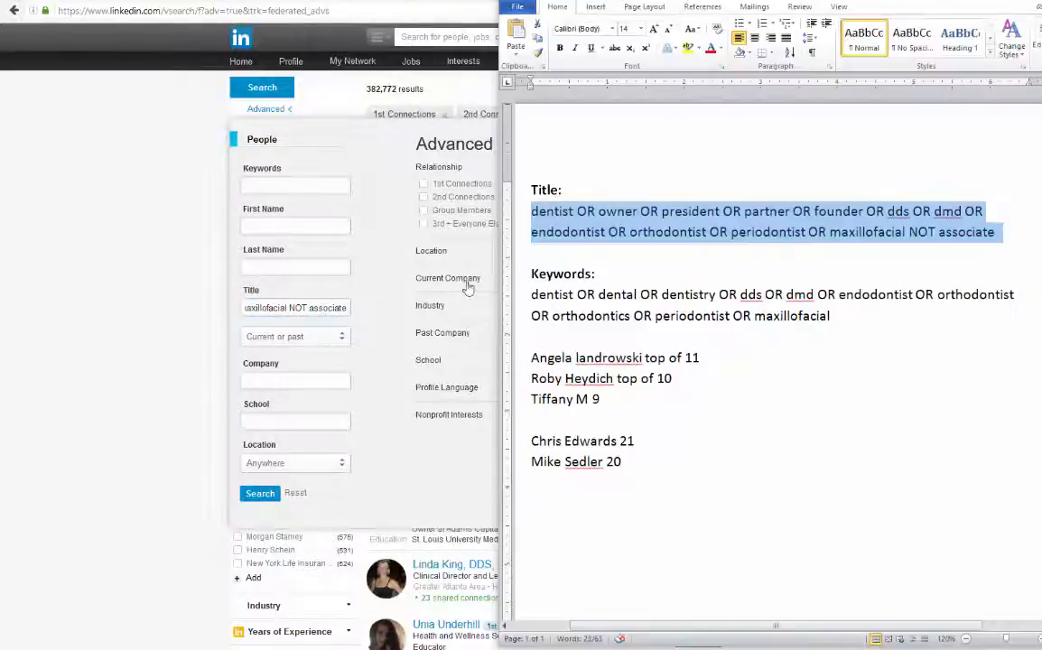
pyautogui.click(649, 257)
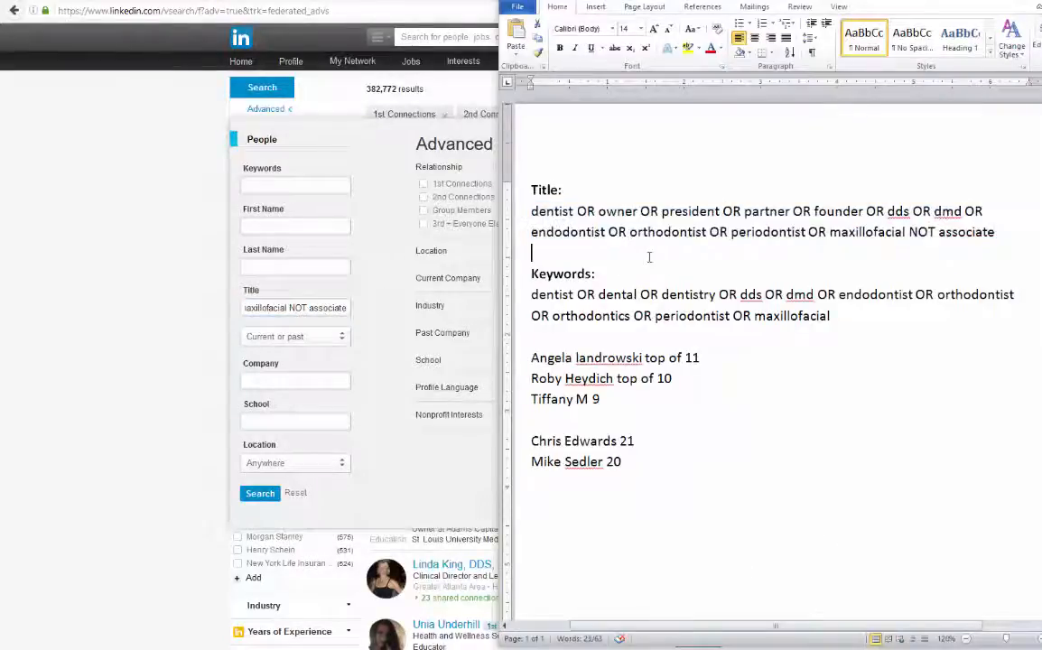
pyautogui.moveTo(579, 212); pyautogui.dragTo(597, 212)
pyautogui.click(561, 212)
pyautogui.click(618, 213)
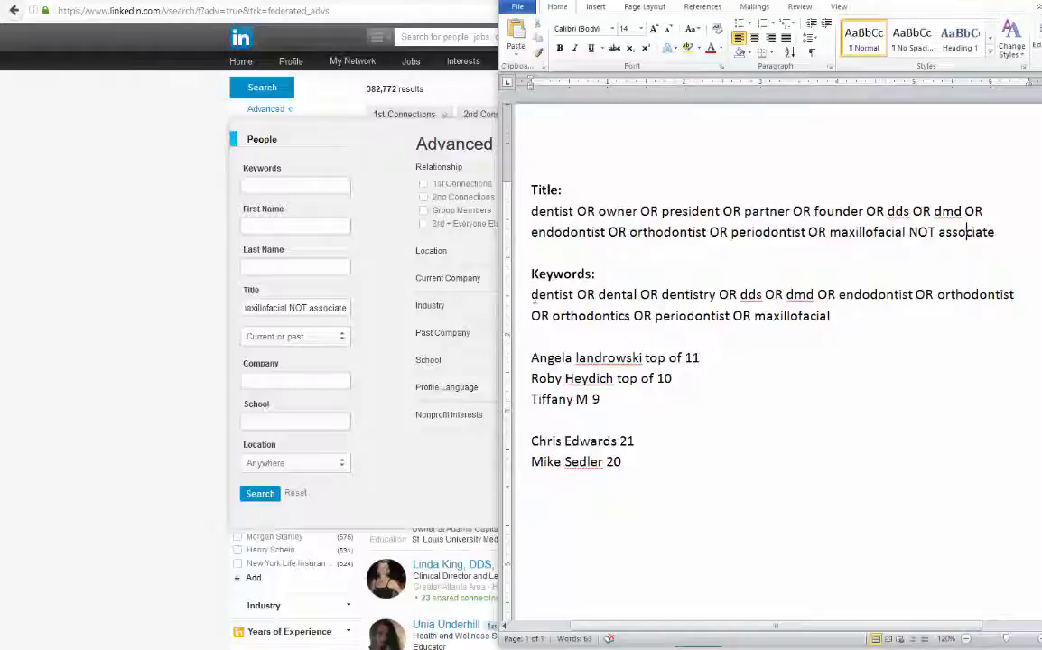
pyautogui.moveTo(532, 294); pyautogui.dragTo(838, 319)
pyautogui.hotkey('ctrl', 'c')
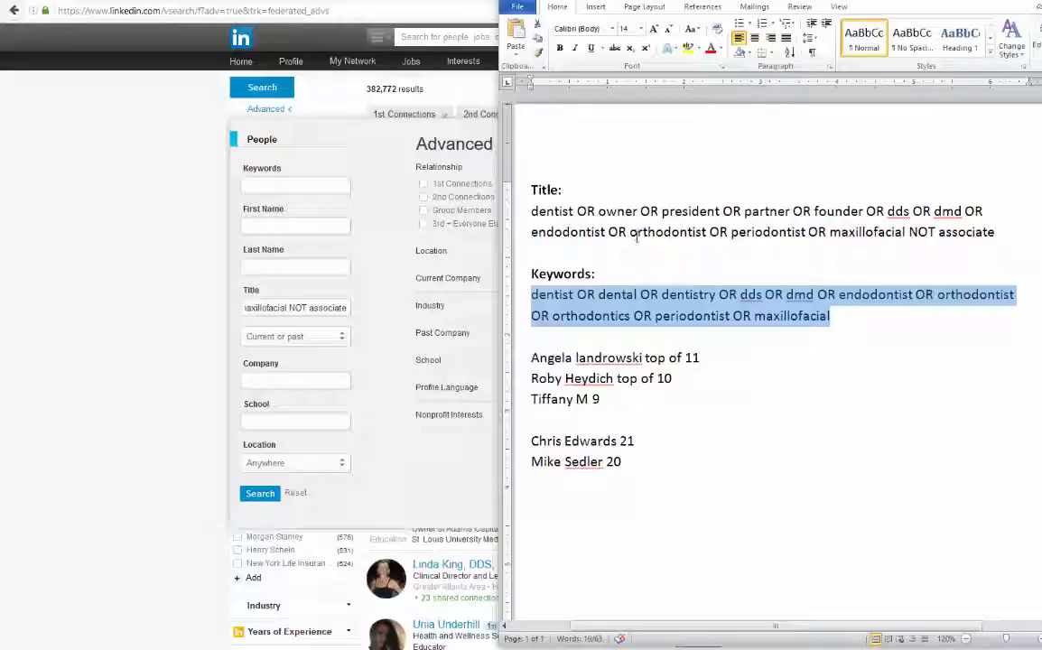
pyautogui.click(279, 188)
pyautogui.hotkey('ctrl', 'v')
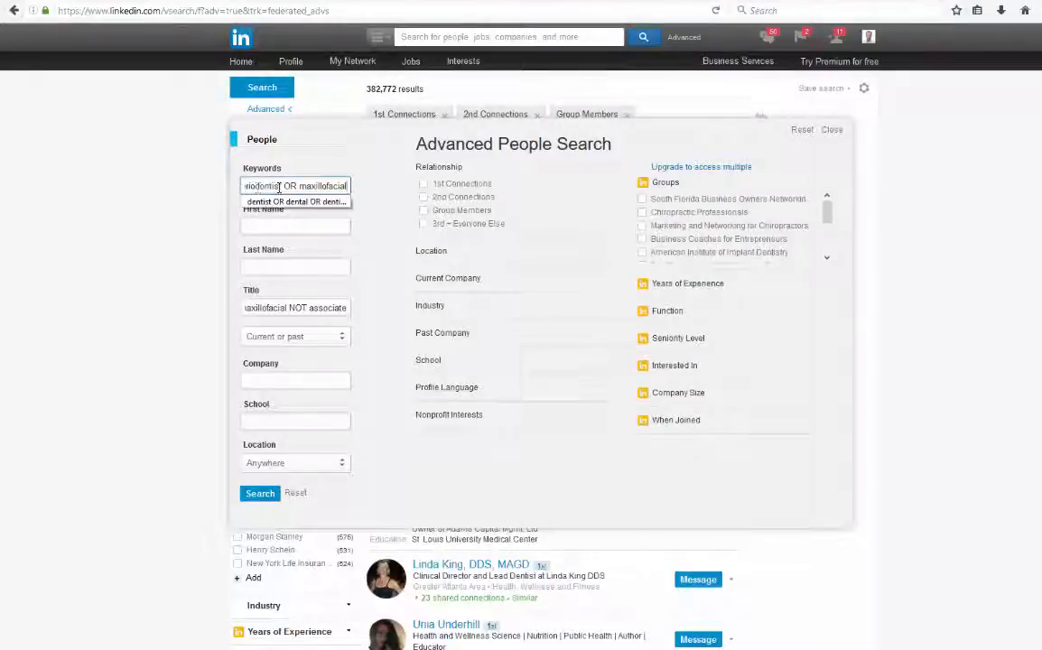
pyautogui.click(291, 227)
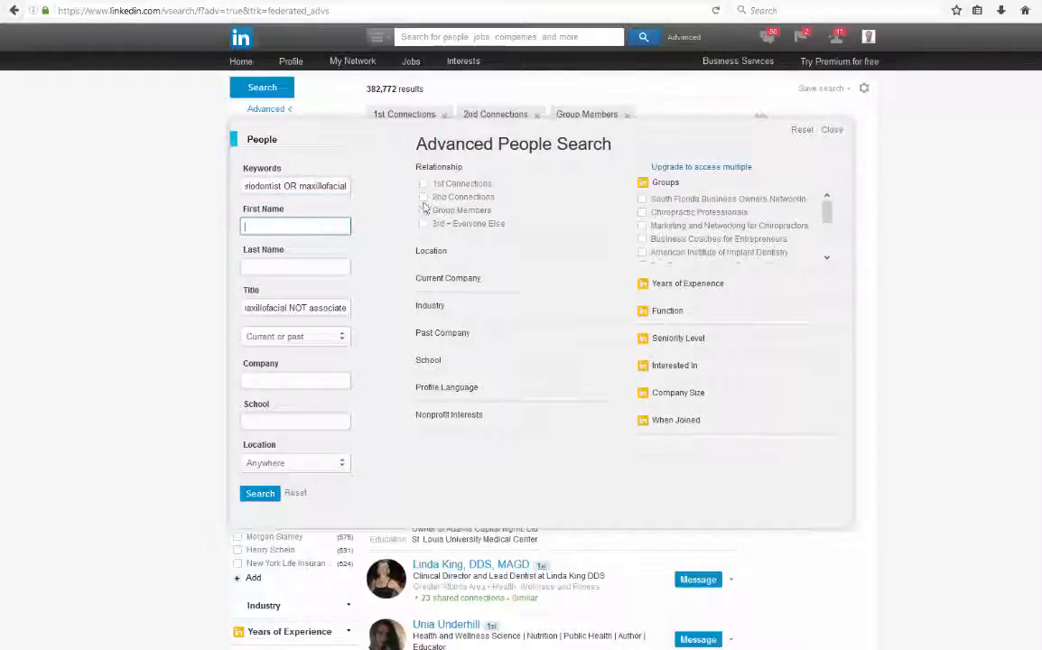
# Step: Restrict the relationship filter to 2nd Connections and run the people search
pyautogui.click(423, 197)
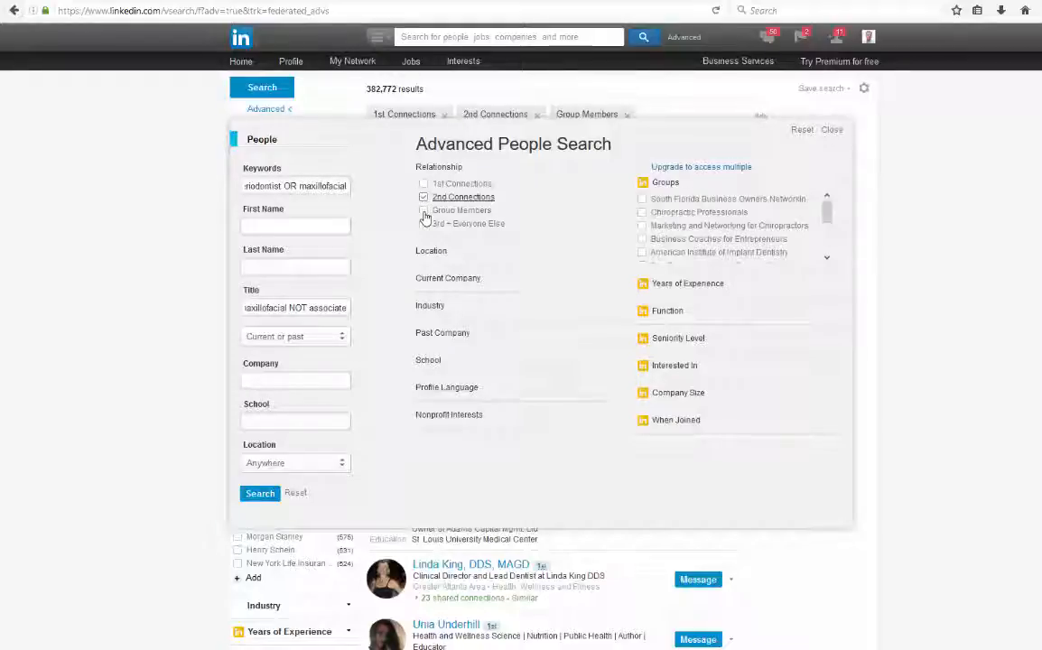
pyautogui.click(260, 495)
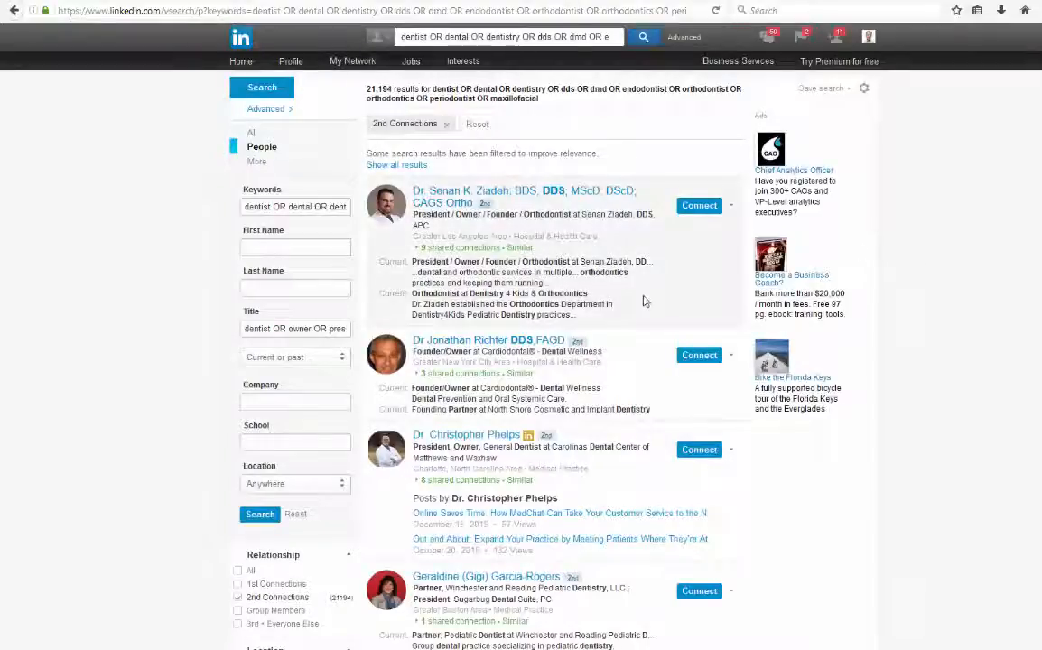
# Step: Move on to the second page of the search results, followed by page 10
pyautogui.scroll(-10, 646, 301)
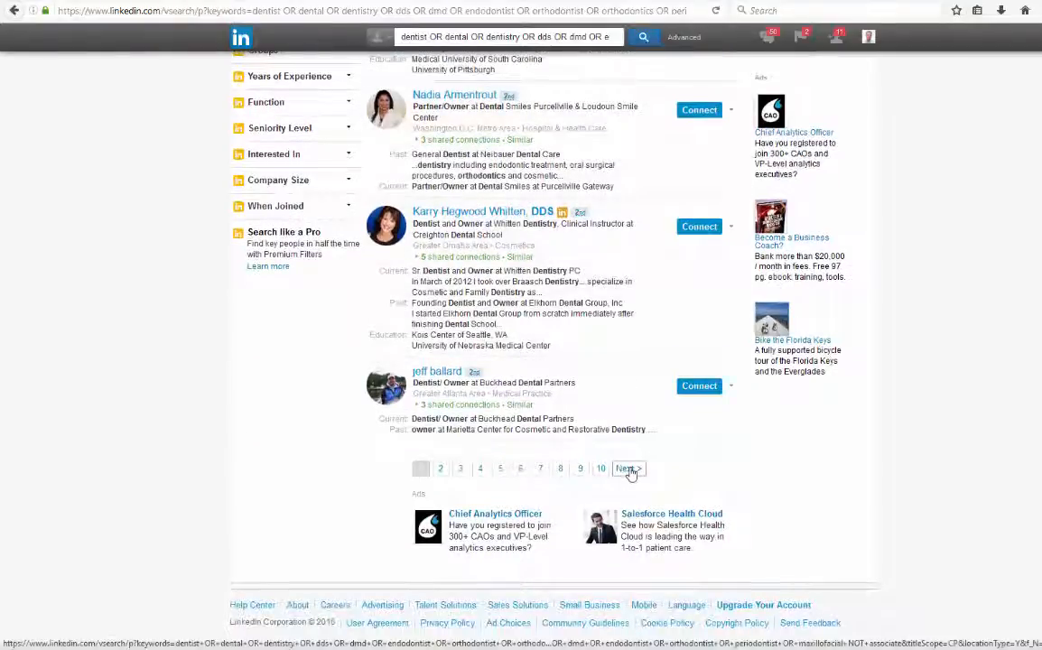
pyautogui.click(629, 472)
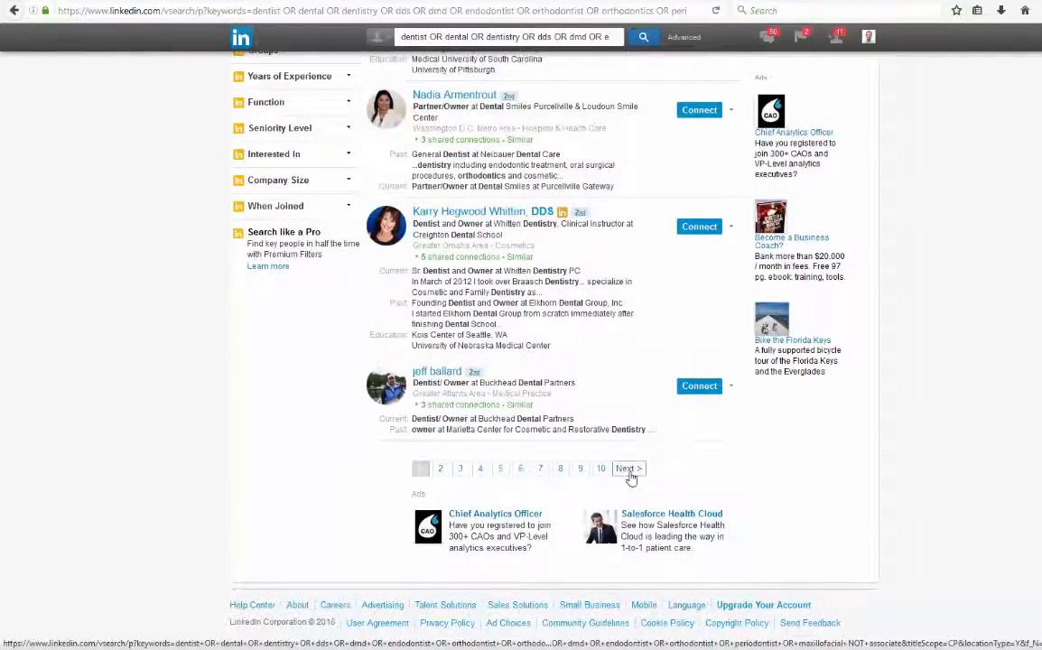
pyautogui.scroll(-10, 630, 477)
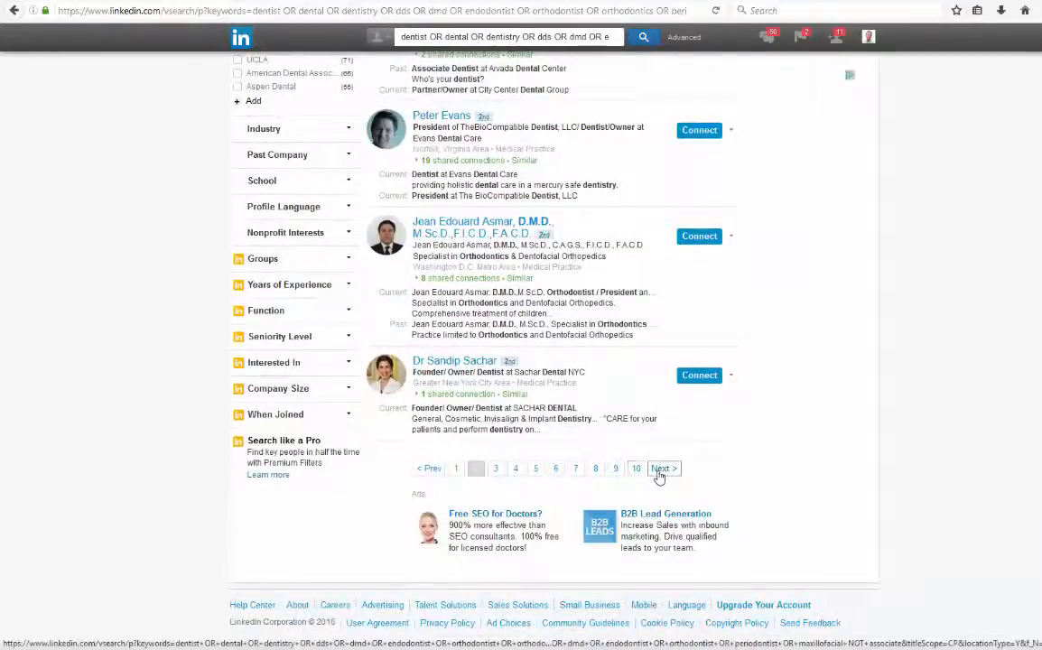
pyautogui.click(637, 468)
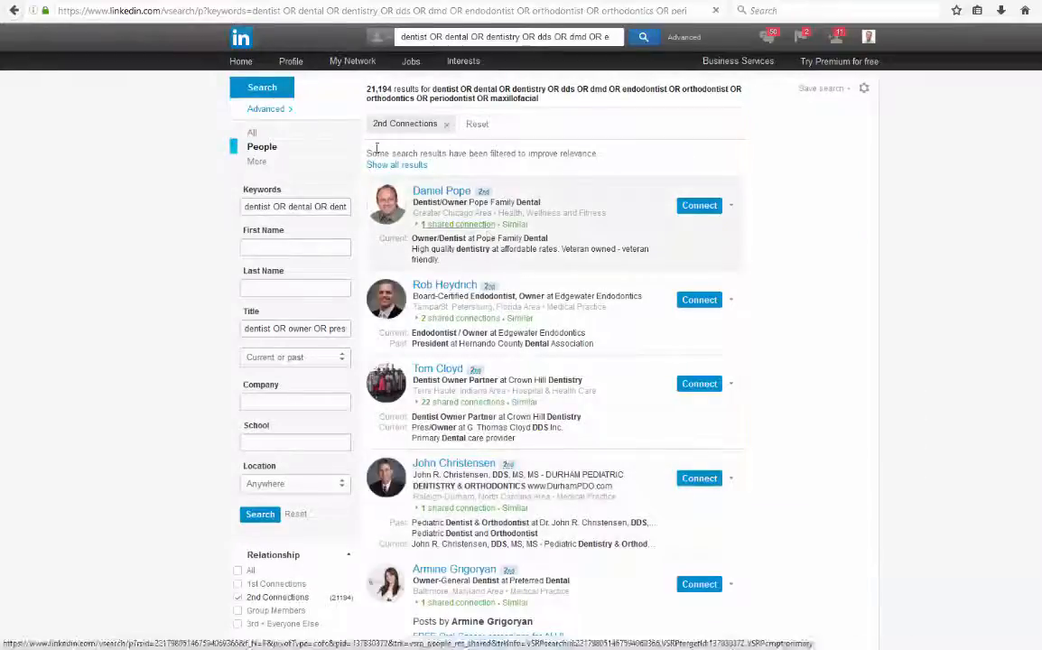
# Step: Jump to results page 21 by changing the page_num value in the page address to 21
pyautogui.click(468, 10)
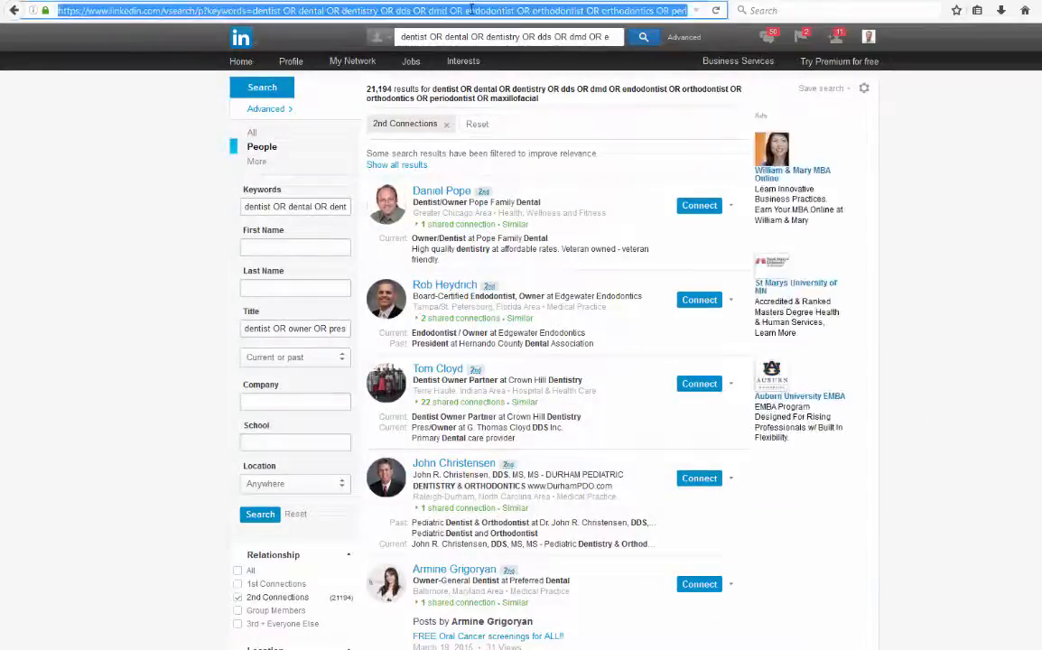
pyautogui.press('End')
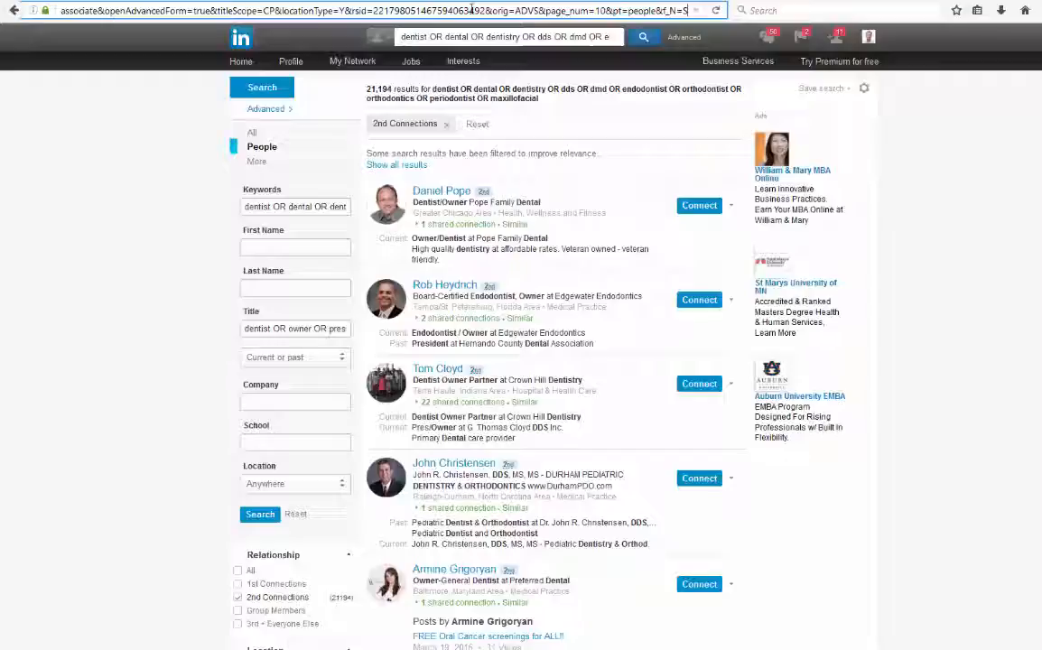
pyautogui.scroll(-8, 607, 370)
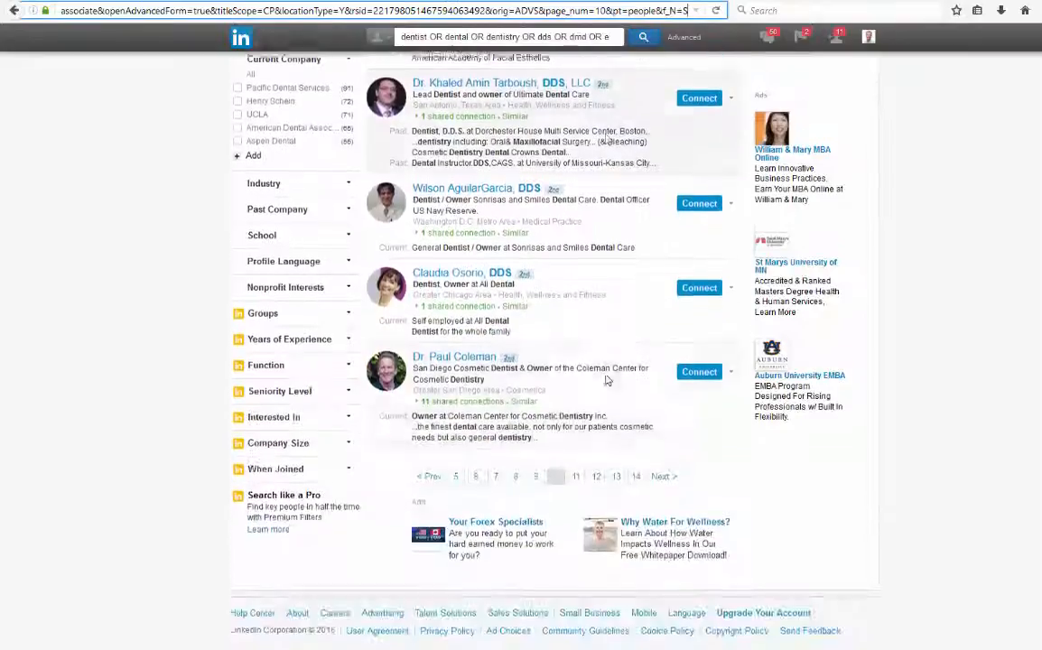
pyautogui.scroll(8, 607, 372)
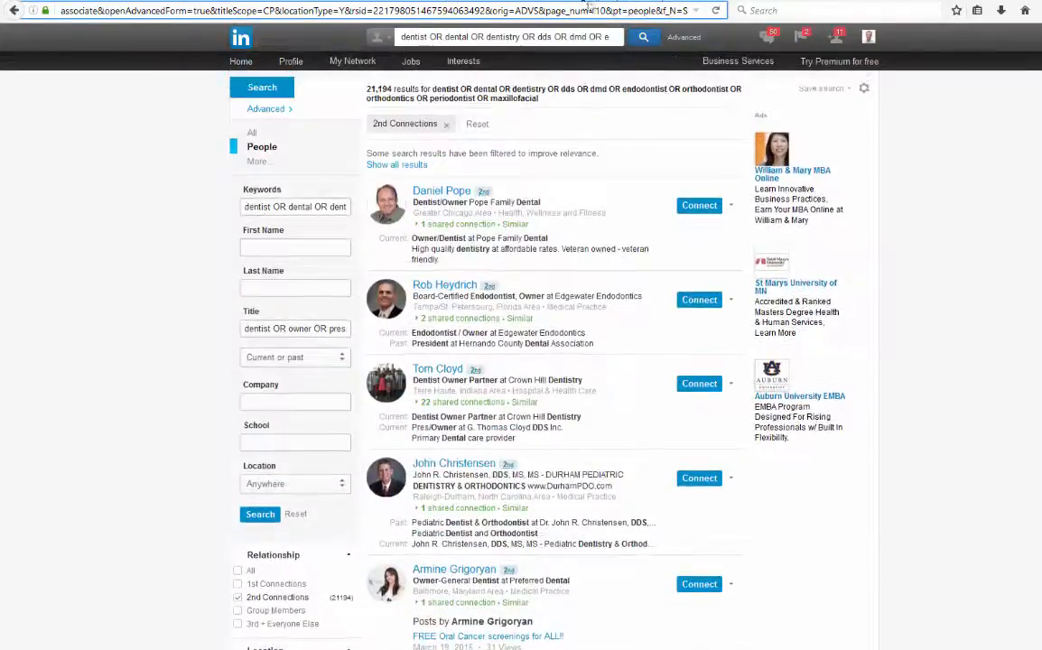
pyautogui.click(596, 10)
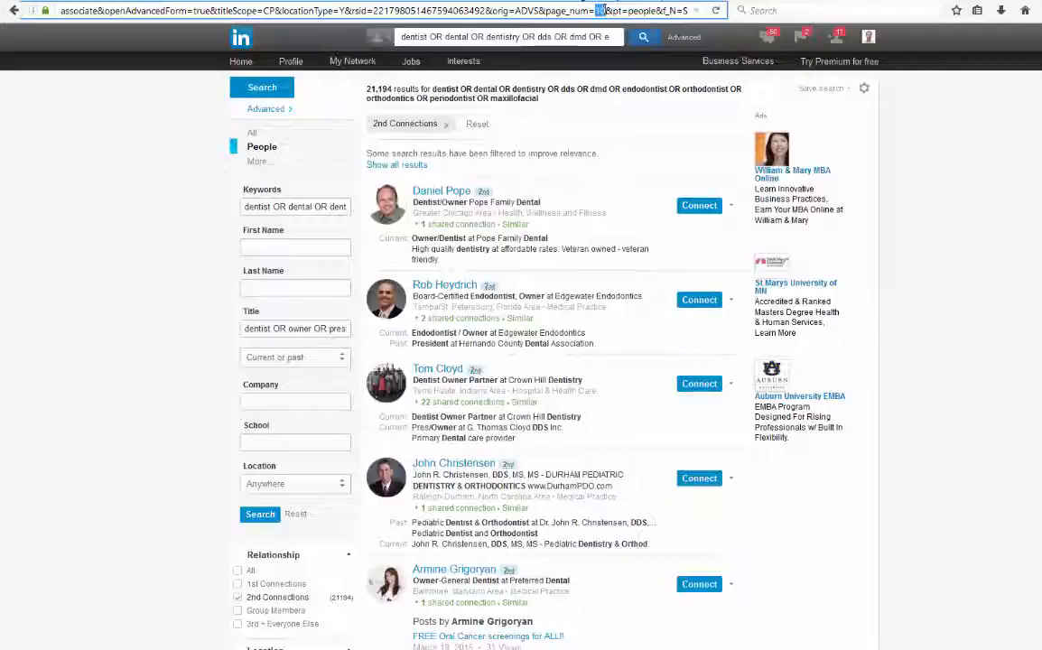
pyautogui.moveTo(767, 36)
pyautogui.write('2')
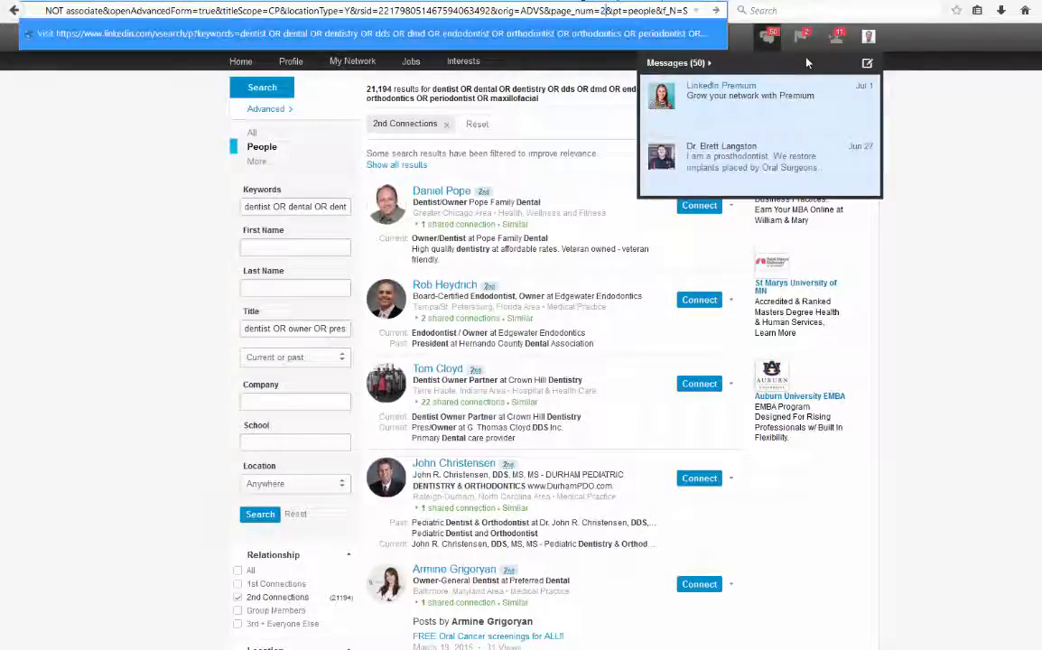
pyautogui.press('Return')
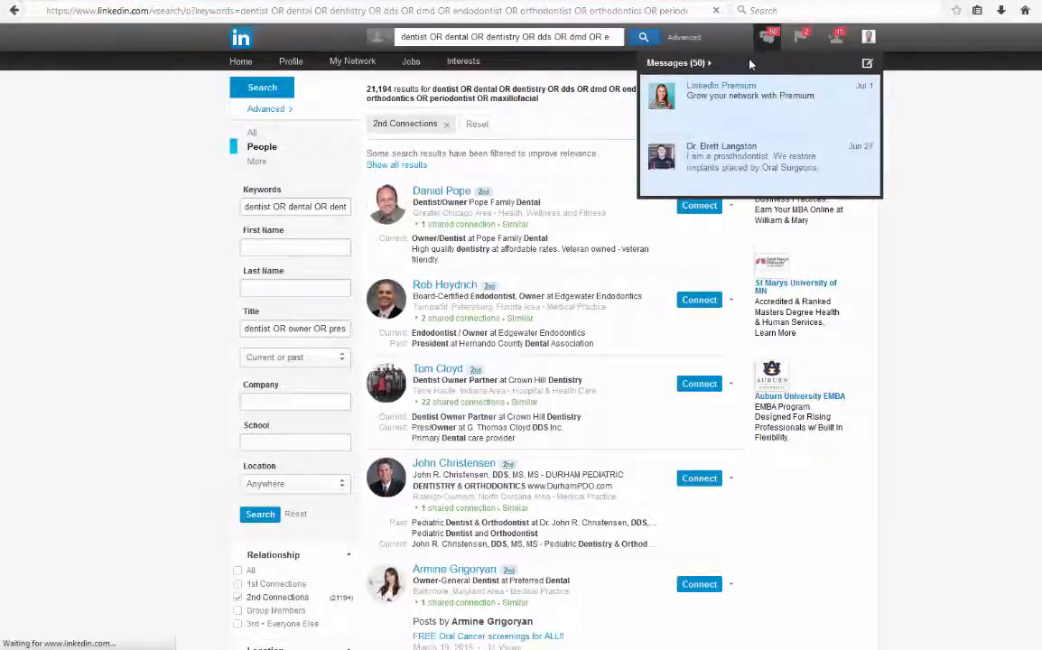
# Step: Check the page number and review the job titles and shared connections of the dentists listed on this results page
pyautogui.scroll(-4, 610, 307)
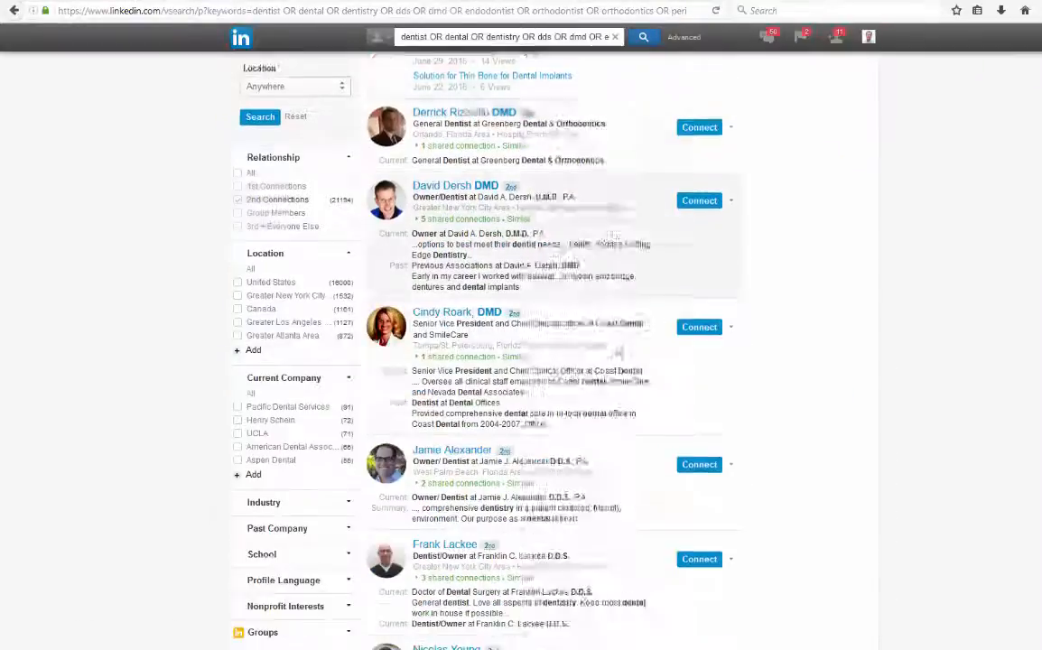
pyautogui.scroll(-5, 614, 236)
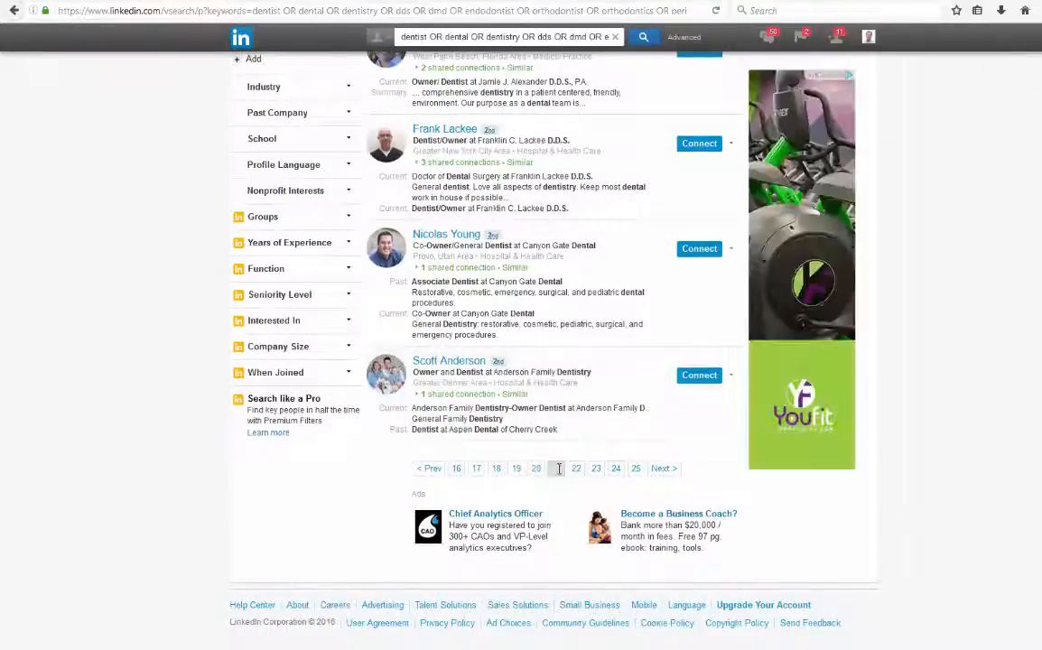
pyautogui.scroll(12, 596, 374)
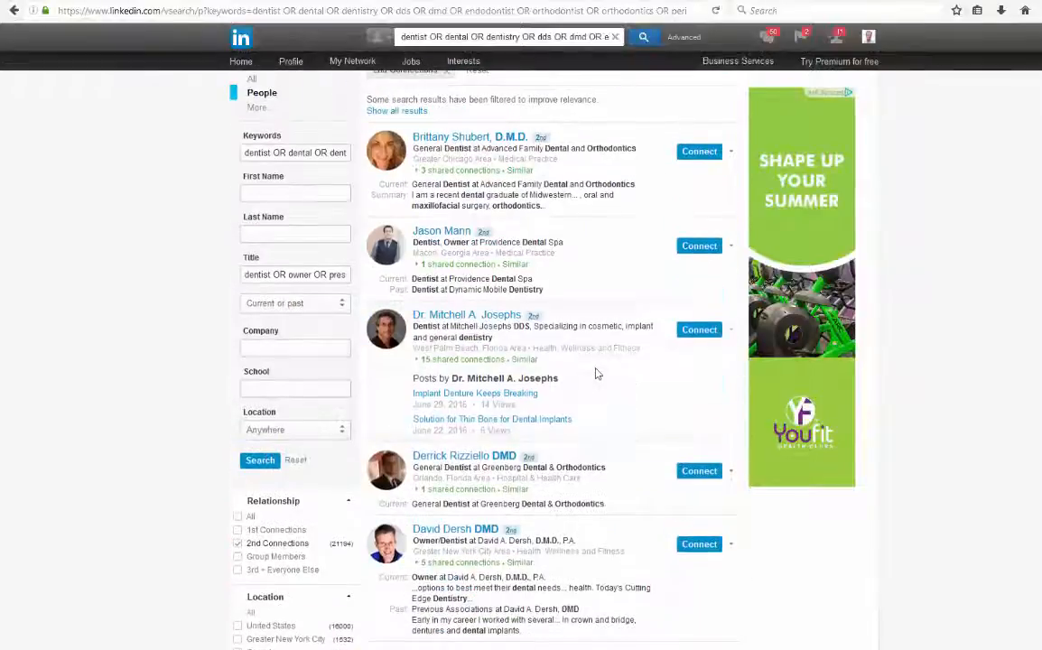
pyautogui.scroll(1, 595, 372)
pyautogui.scroll(-2, 564, 361)
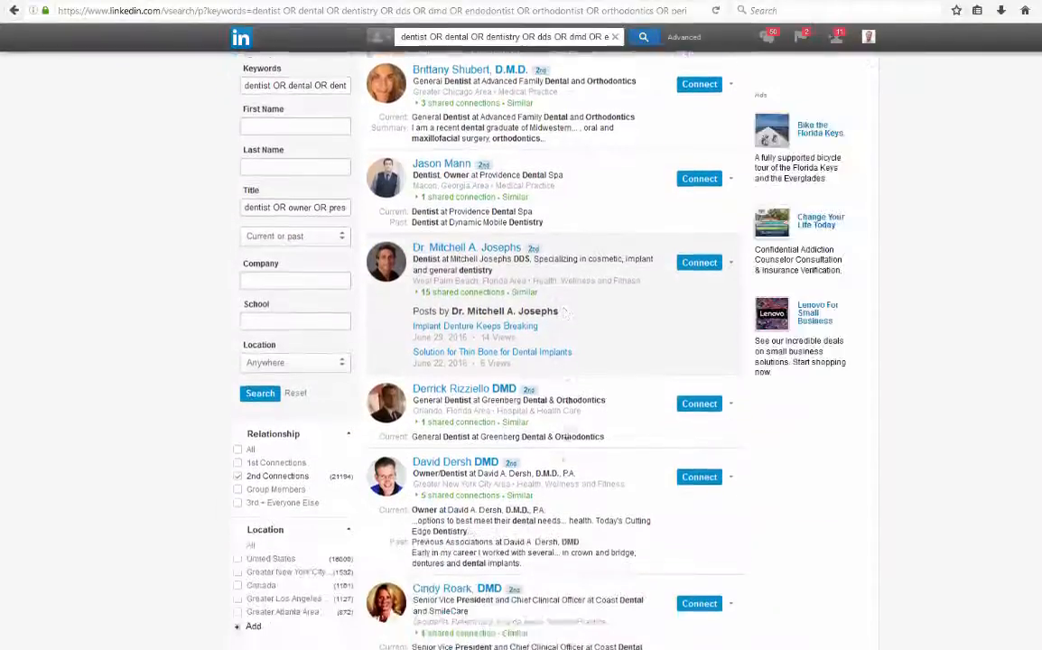
pyautogui.scroll(-3, 565, 425)
pyautogui.scroll(-2, 564, 430)
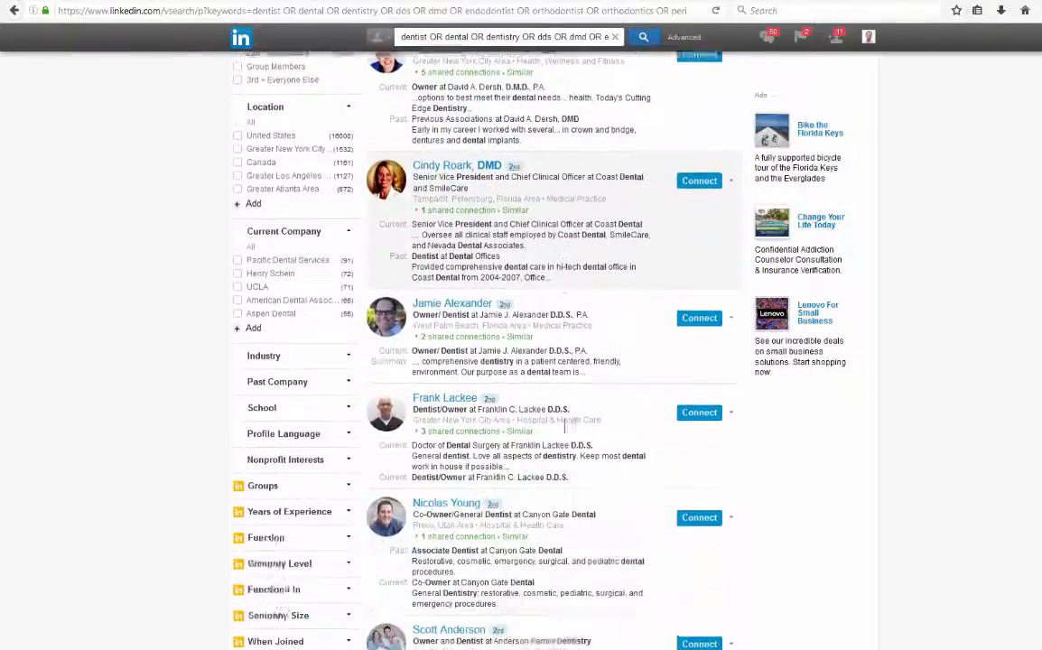
pyautogui.scroll(-2, 564, 432)
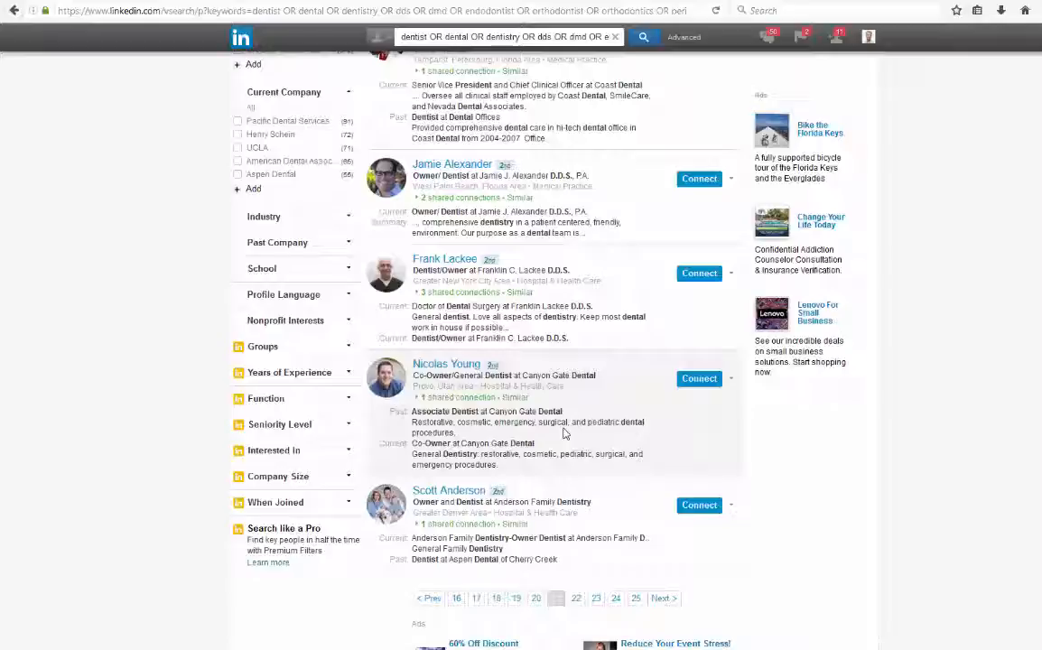
# Step: Open results page 19 and look through the profiles listed there
pyautogui.click(518, 600)
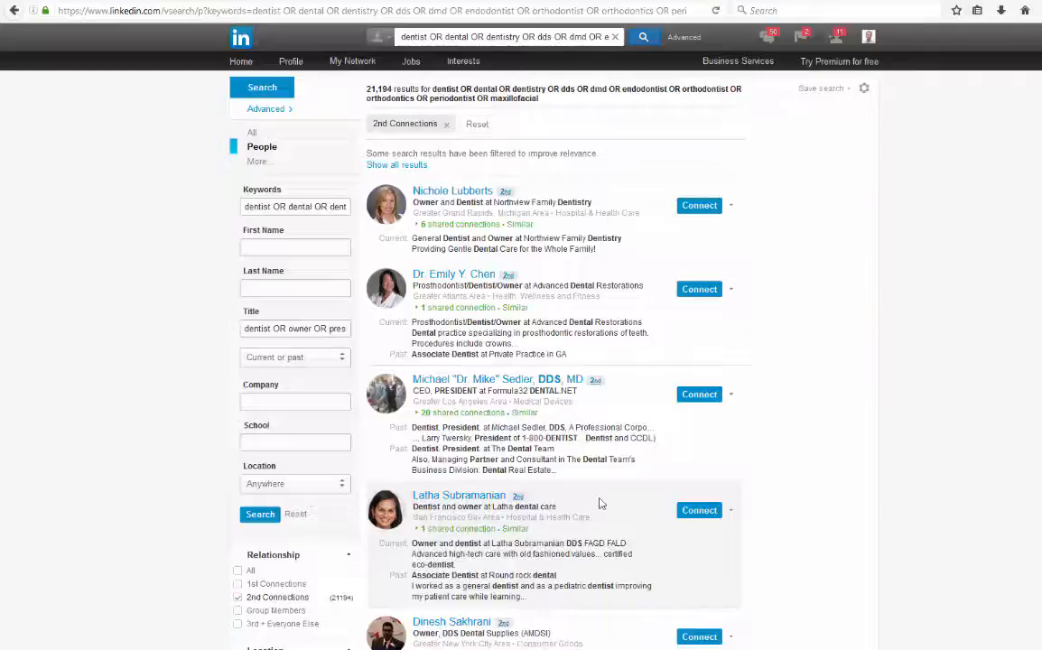
pyautogui.scroll(-3, 601, 503)
pyautogui.scroll(-4, 600, 503)
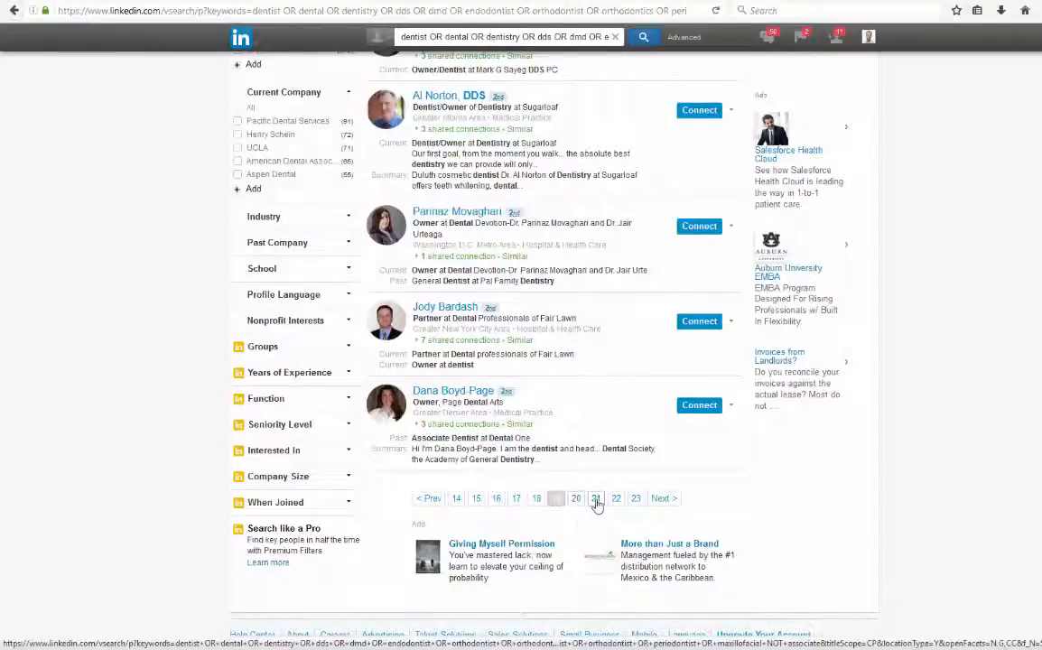
# Step: Return to results page 21 and send a connection invitation to the first person listed
pyautogui.click(578, 500)
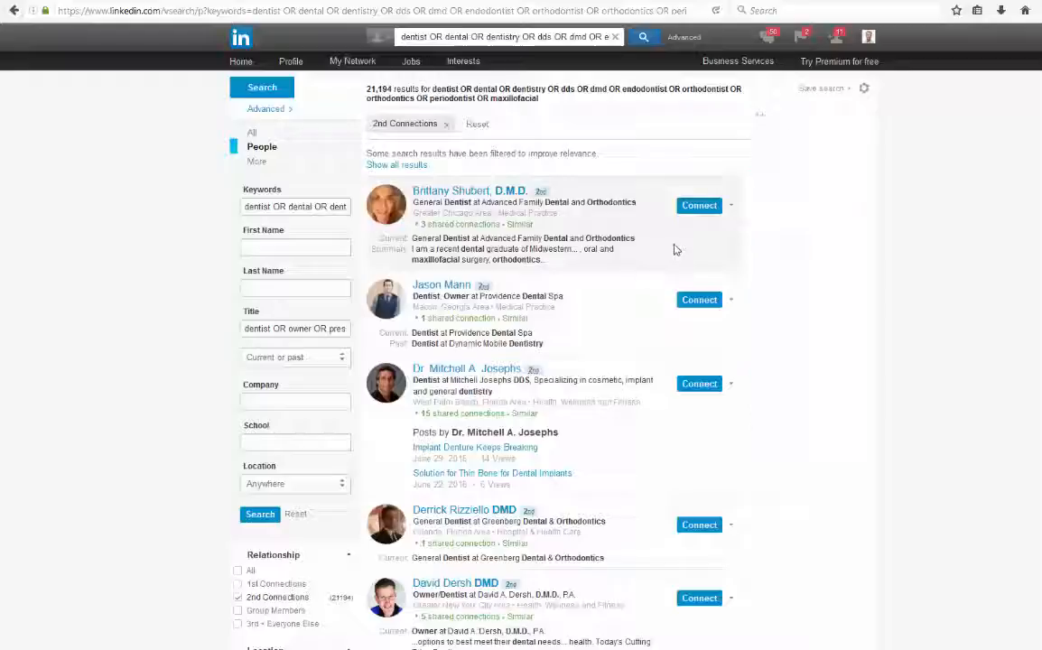
pyautogui.click(703, 209)
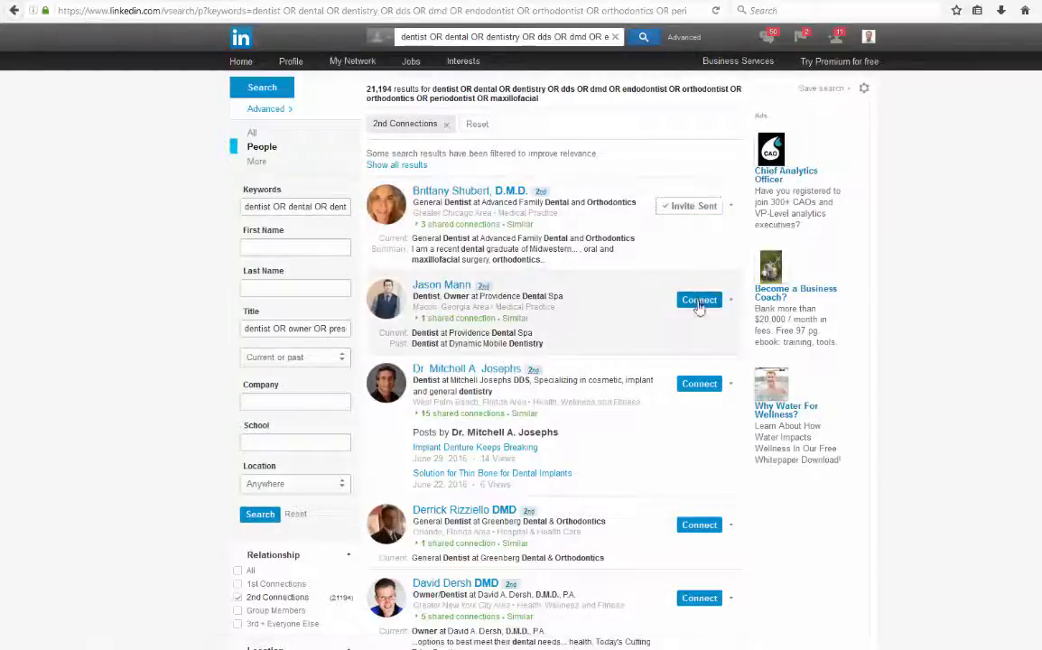
# Step: Send connection invitations to the second, third and fourth people listed on results page 21
pyautogui.click(699, 301)
pyautogui.click(700, 384)
pyautogui.click(700, 525)
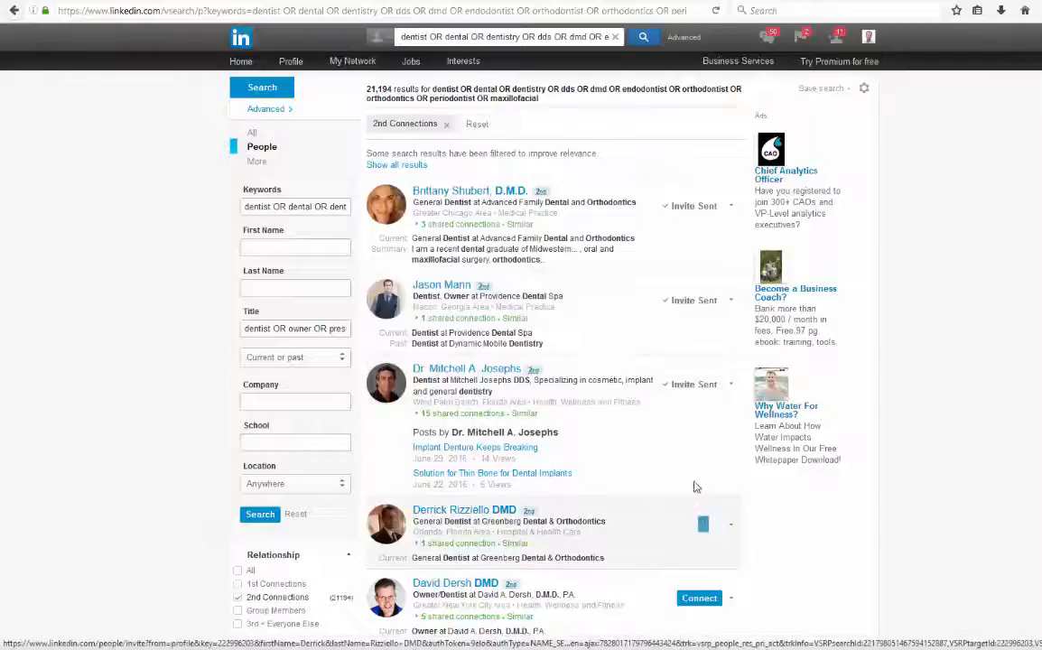
# Step: Send connection invitations to the remaining six people on results page 21
pyautogui.scroll(-6, 693, 486)
pyautogui.scroll(2, 703, 271)
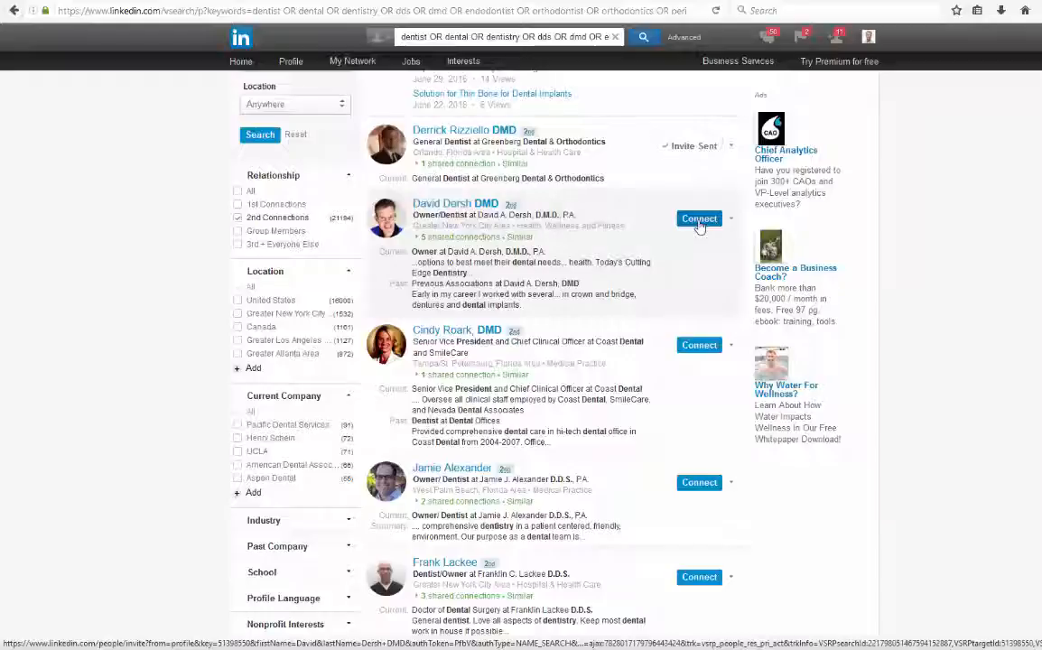
pyautogui.click(700, 222)
pyautogui.click(699, 348)
pyautogui.click(699, 484)
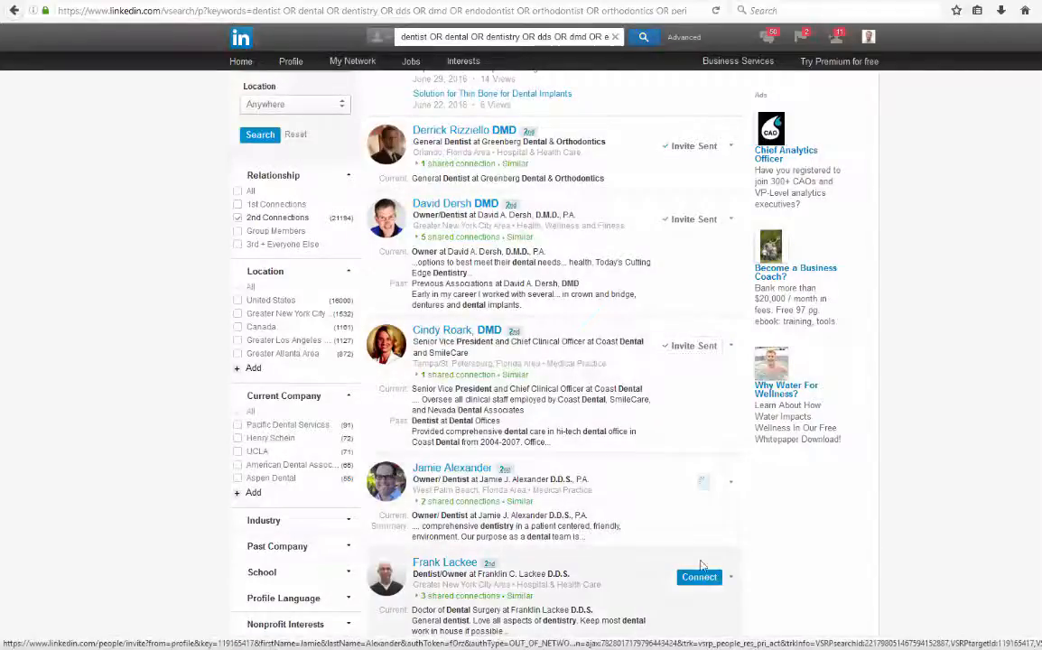
pyautogui.click(699, 577)
pyautogui.scroll(-3, 702, 573)
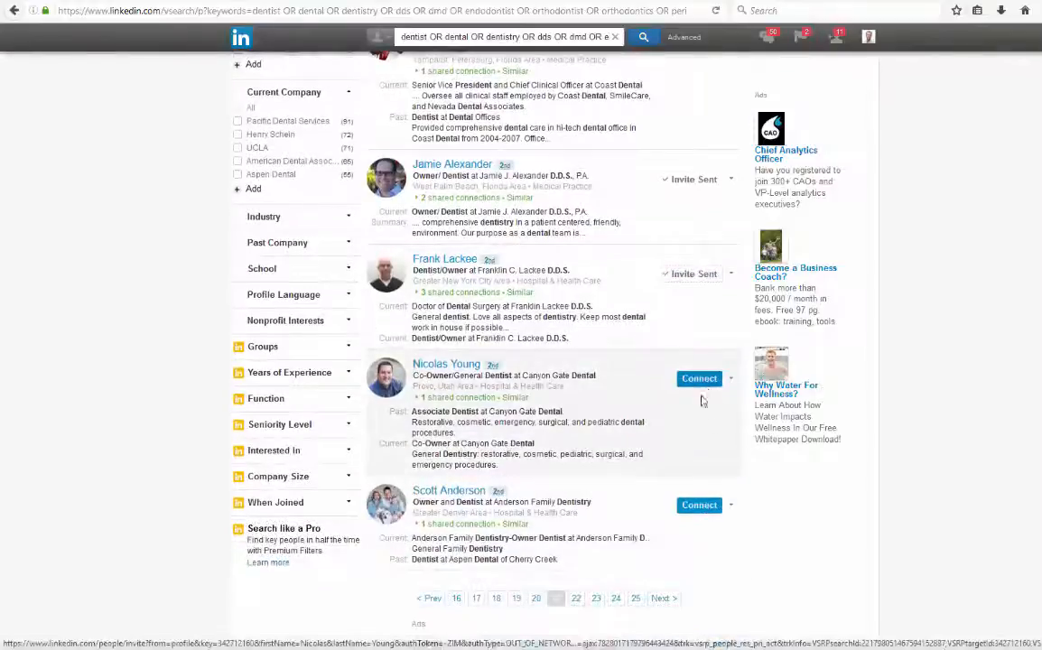
pyautogui.click(699, 379)
pyautogui.click(699, 505)
# Step: Open results page 22 and send connection invitations to the first four people listed
pyautogui.click(575, 599)
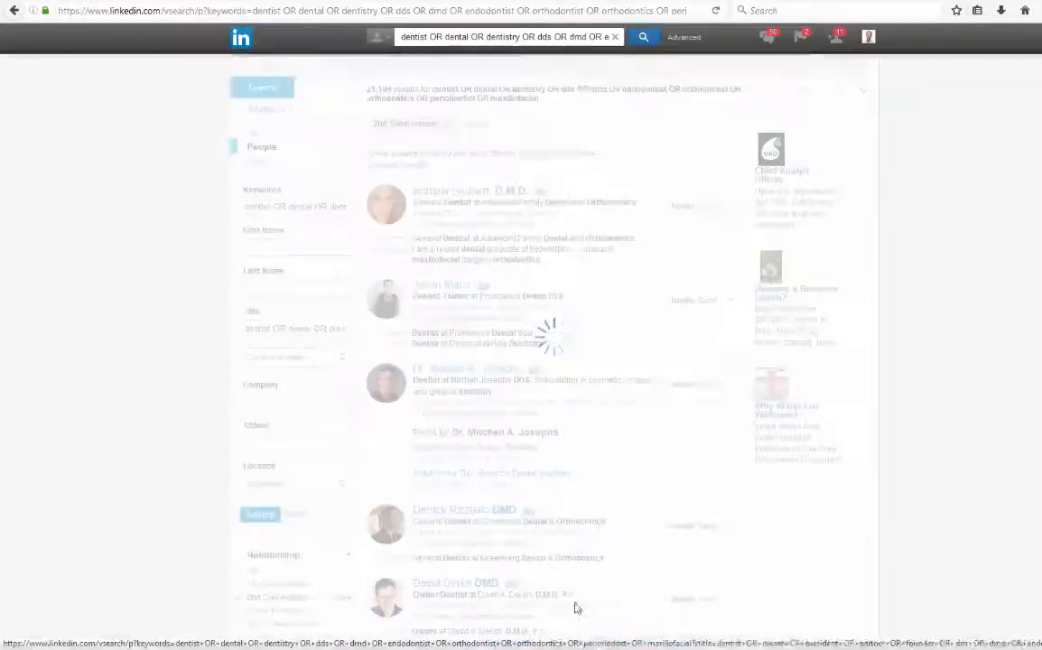
pyautogui.click(707, 208)
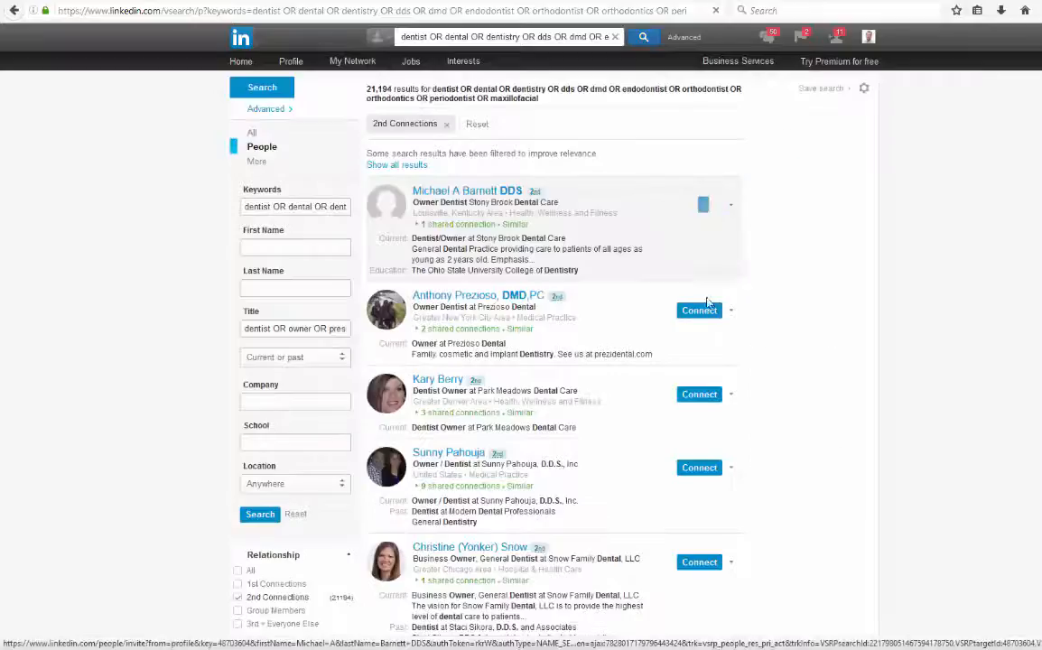
pyautogui.click(700, 312)
pyautogui.click(700, 396)
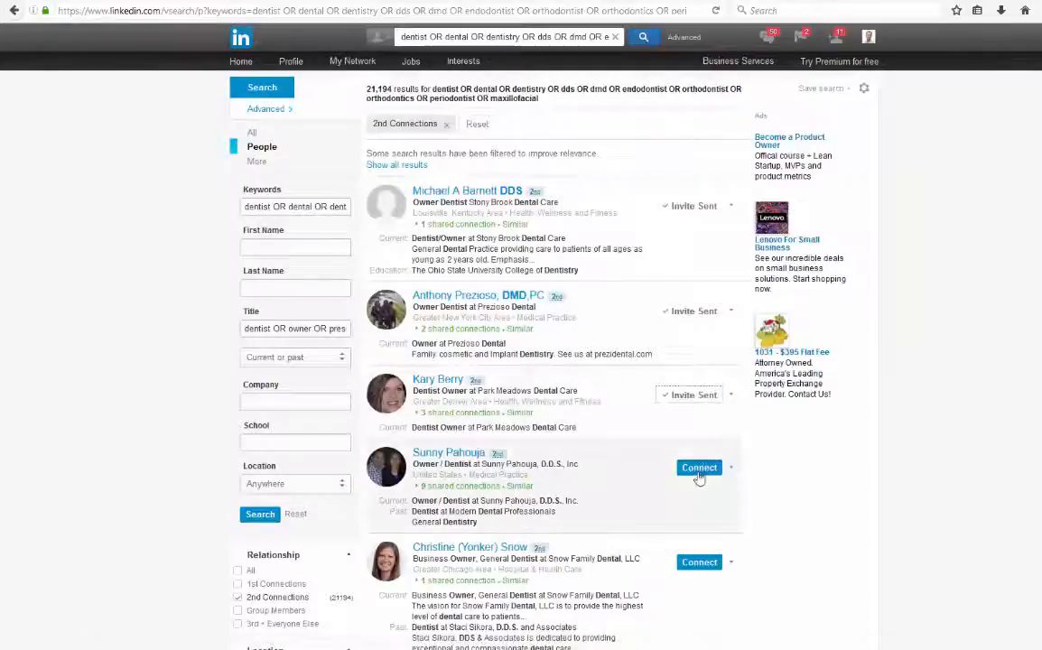
pyautogui.click(701, 468)
# Step: Compare the Title filter with the job titles of the people listed on results page 22
pyautogui.scroll(-3, 560, 424)
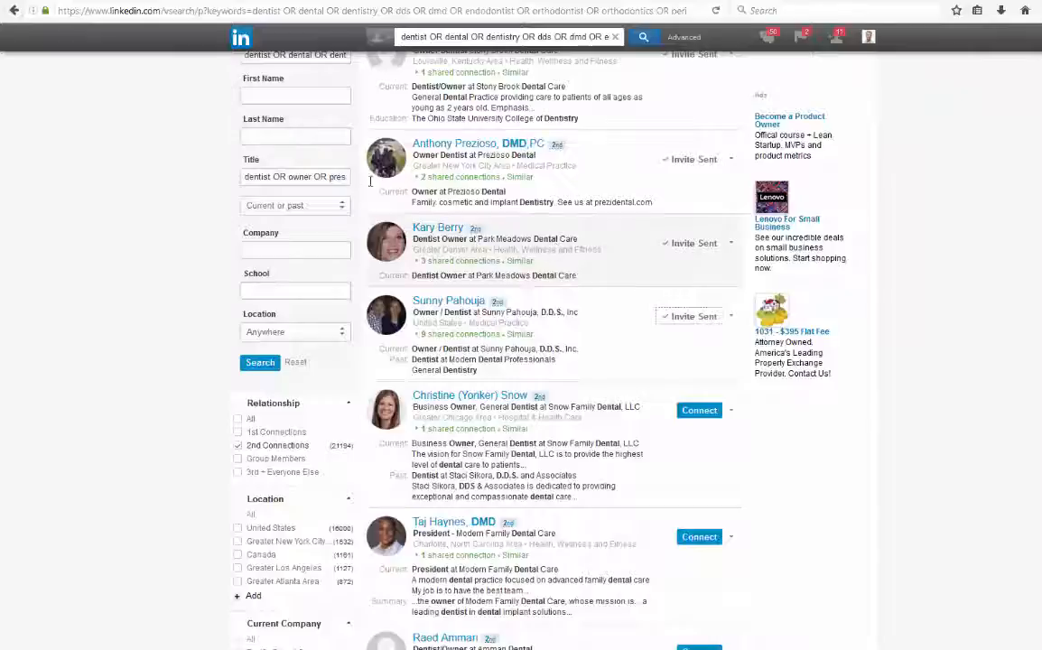
pyautogui.click(304, 180)
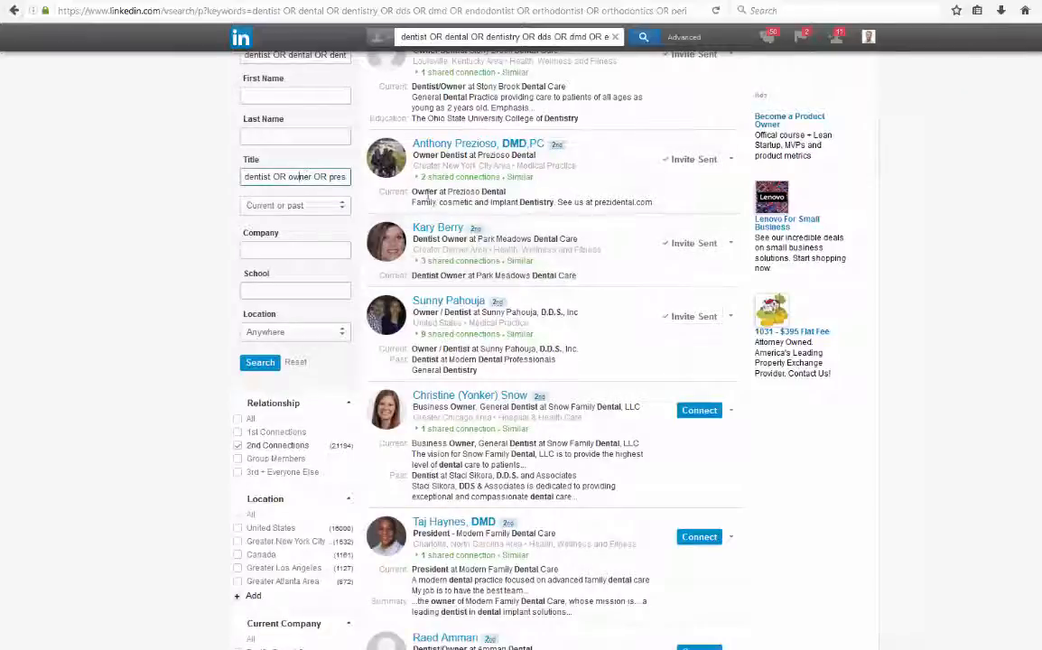
pyautogui.click(431, 274)
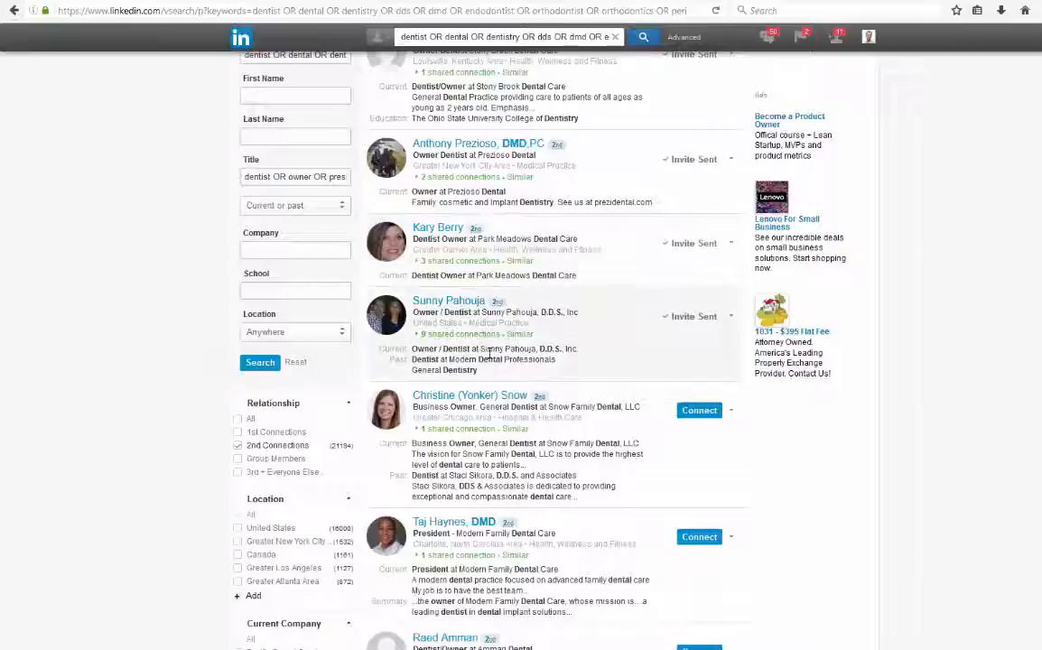
# Step: Send connection invitations to the remaining six people on results page 22
pyautogui.click(700, 412)
pyautogui.click(700, 538)
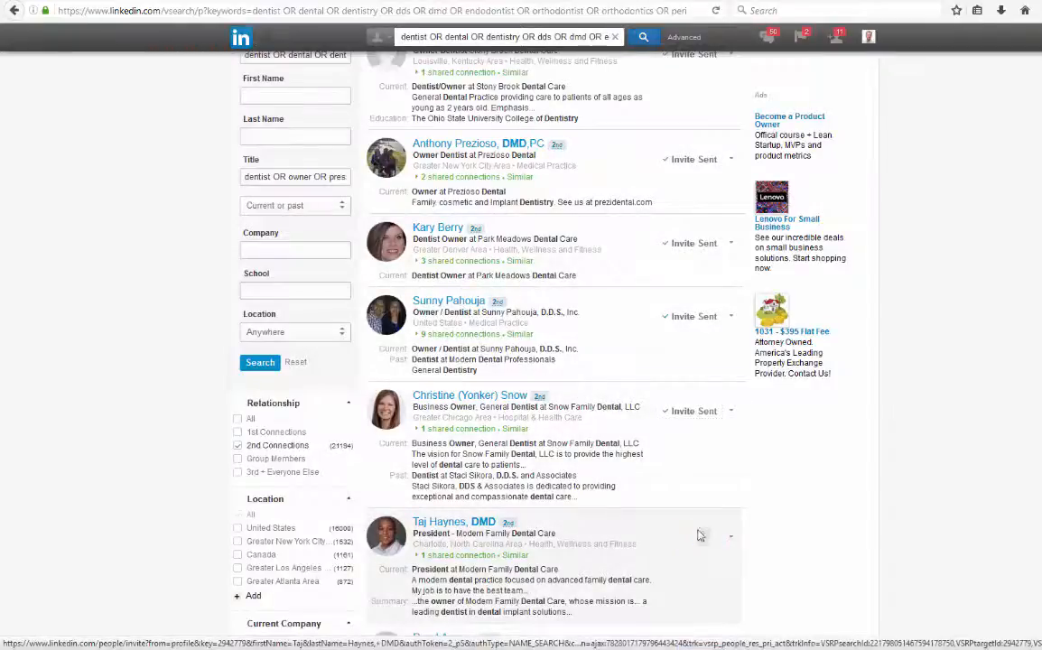
pyautogui.scroll(-4, 700, 406)
pyautogui.click(700, 271)
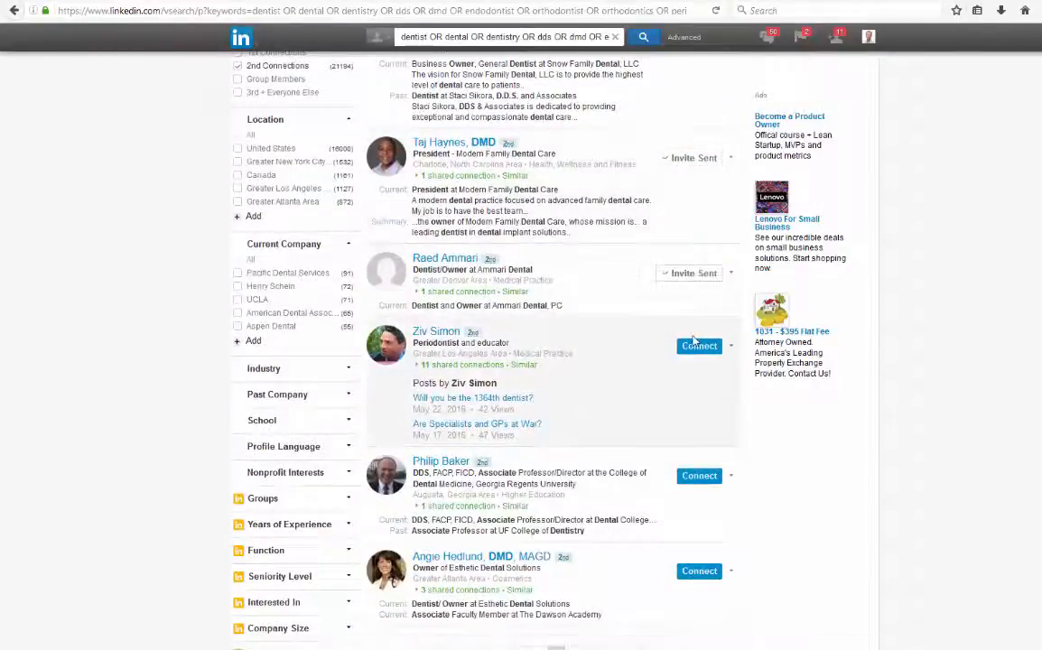
pyautogui.click(700, 346)
pyautogui.scroll(-2, 696, 352)
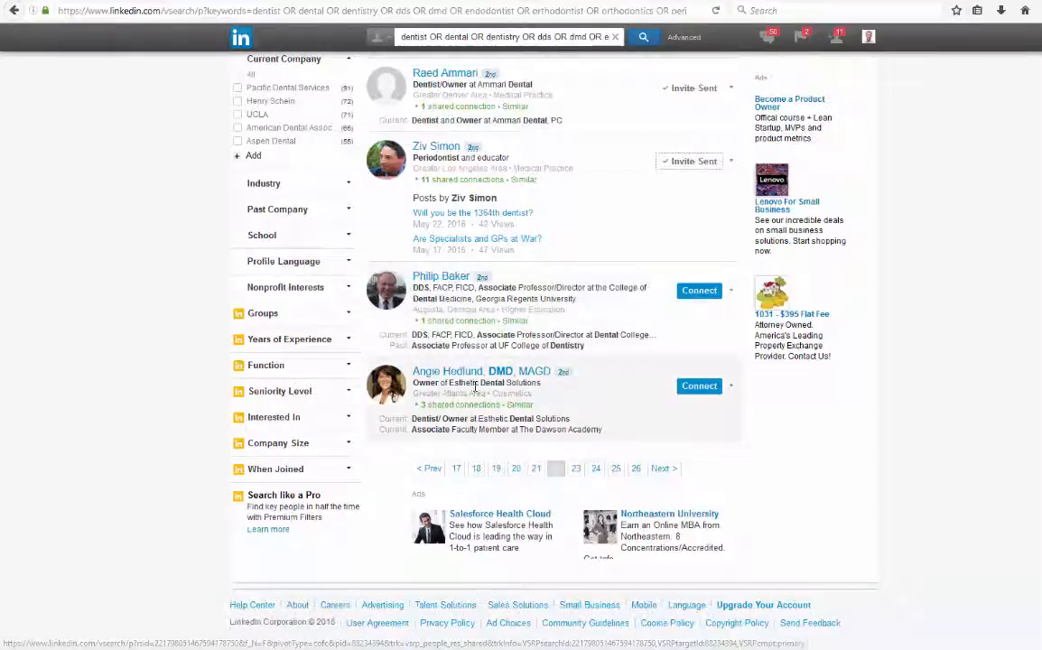
pyautogui.click(713, 298)
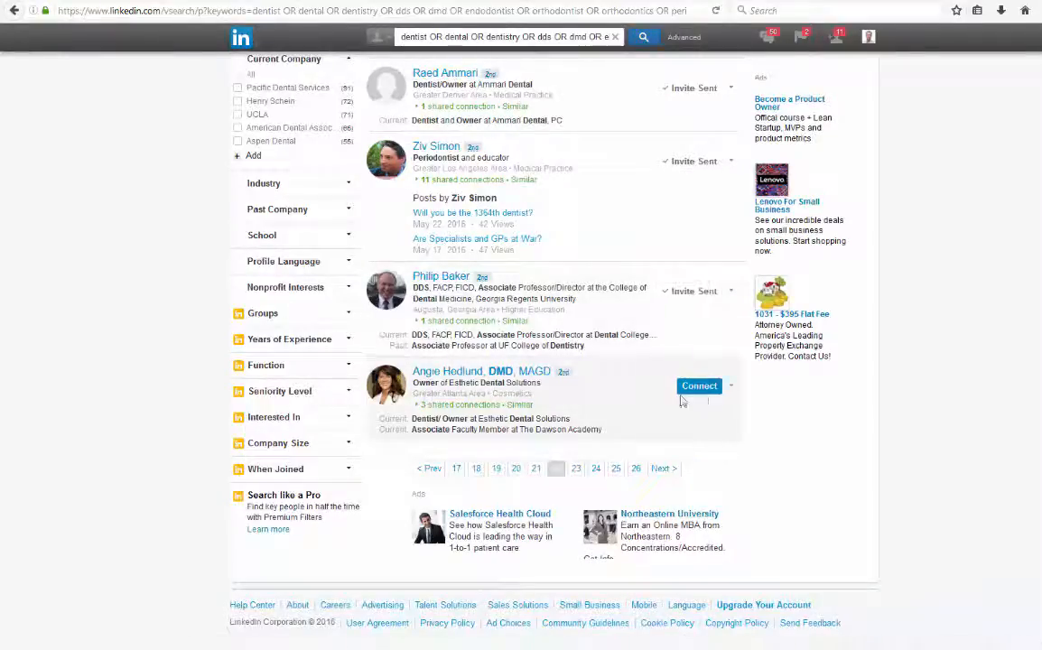
pyautogui.click(686, 389)
# Step: Open results page 23 and send connection invitations to the first five people listed
pyautogui.click(576, 469)
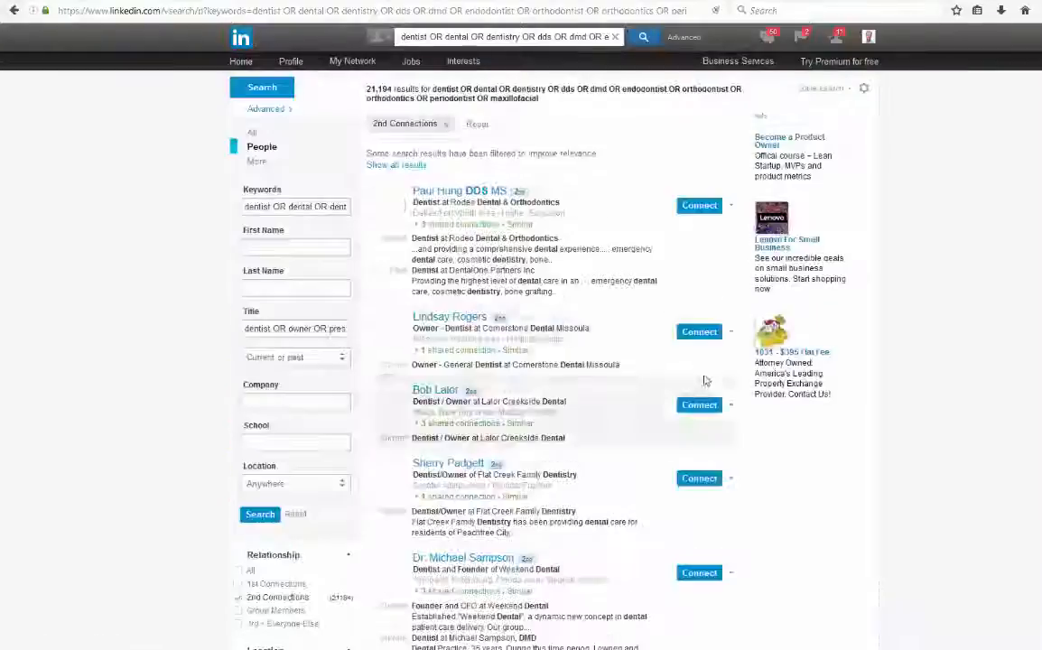
pyautogui.click(701, 208)
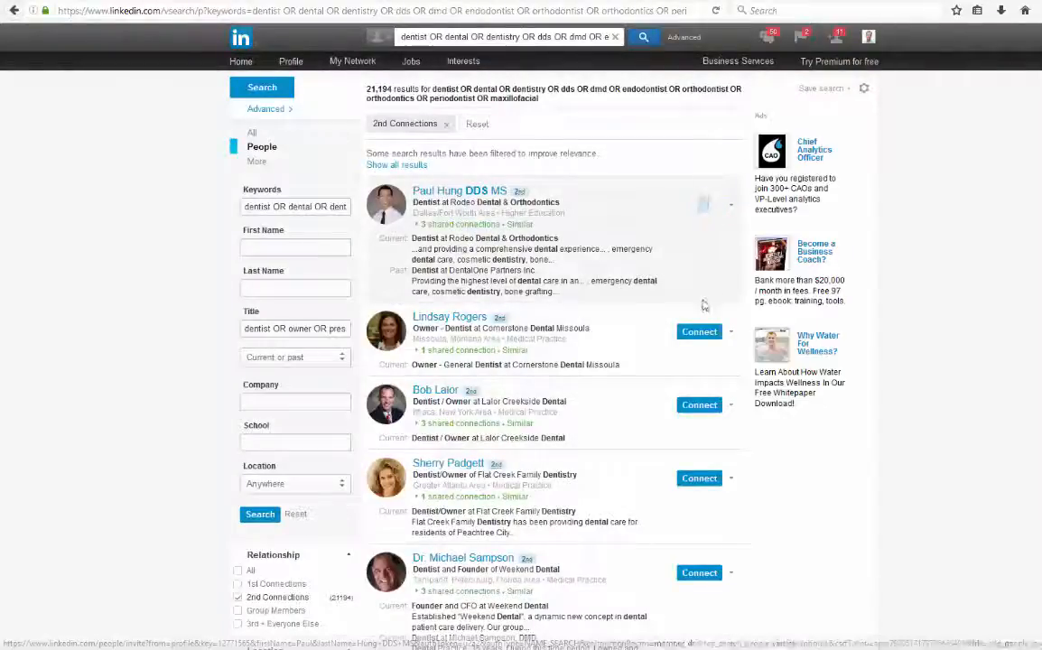
pyautogui.click(699, 332)
pyautogui.click(699, 405)
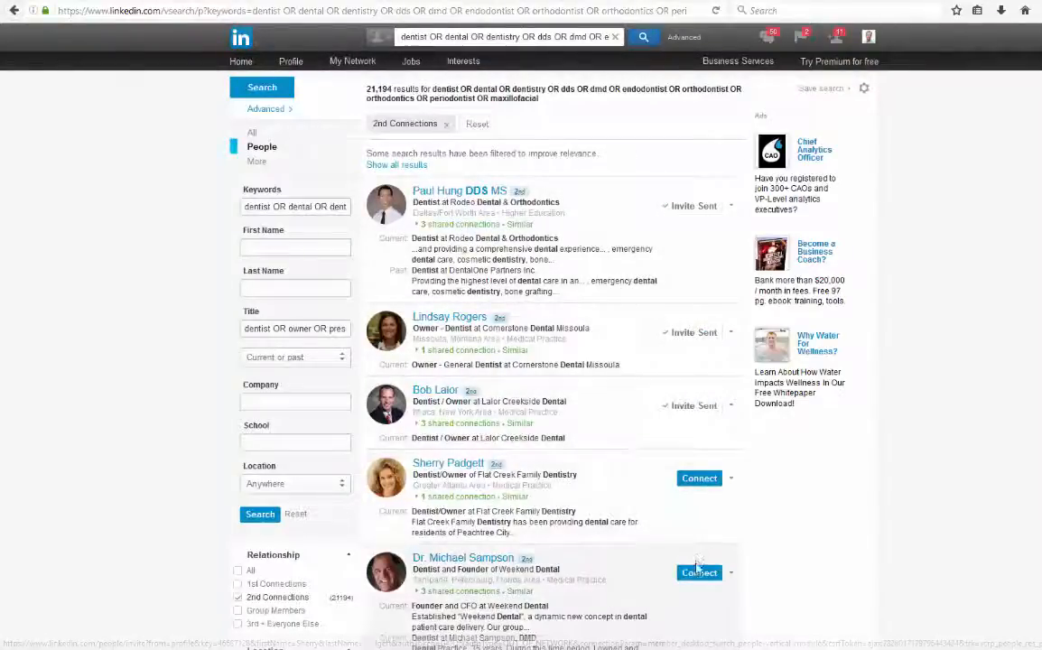
pyautogui.click(699, 573)
pyautogui.click(699, 479)
# Step: Send connection invitations to the remaining five people on results page 23
pyautogui.scroll(-1, 695, 488)
pyautogui.scroll(-5, 713, 361)
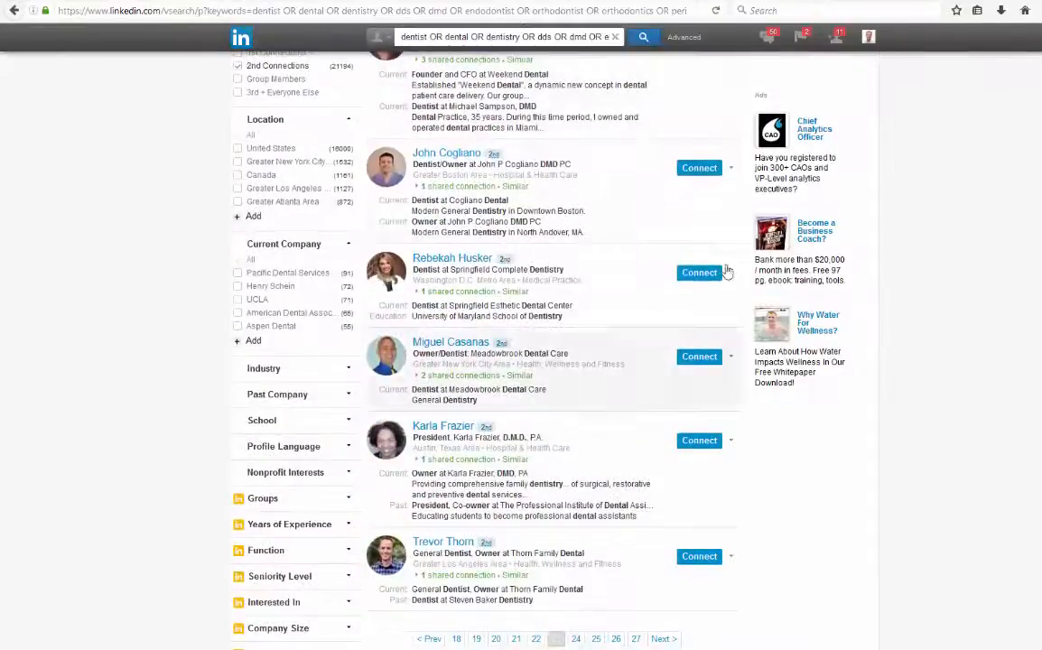
pyautogui.scroll(3, 727, 262)
pyautogui.scroll(-1, 723, 244)
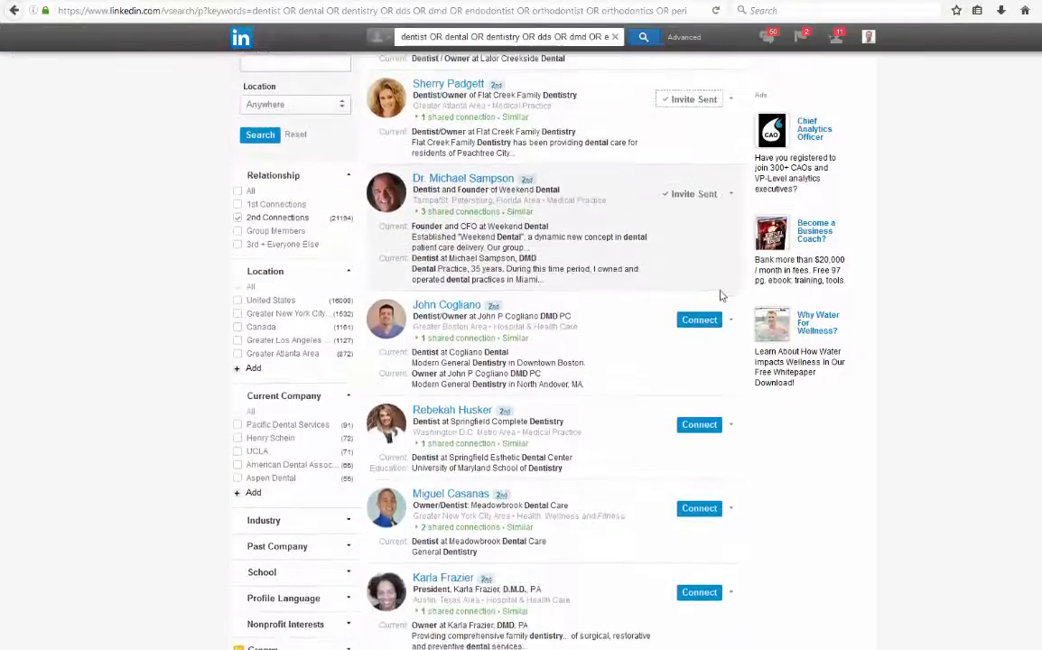
pyautogui.click(701, 321)
pyautogui.click(699, 424)
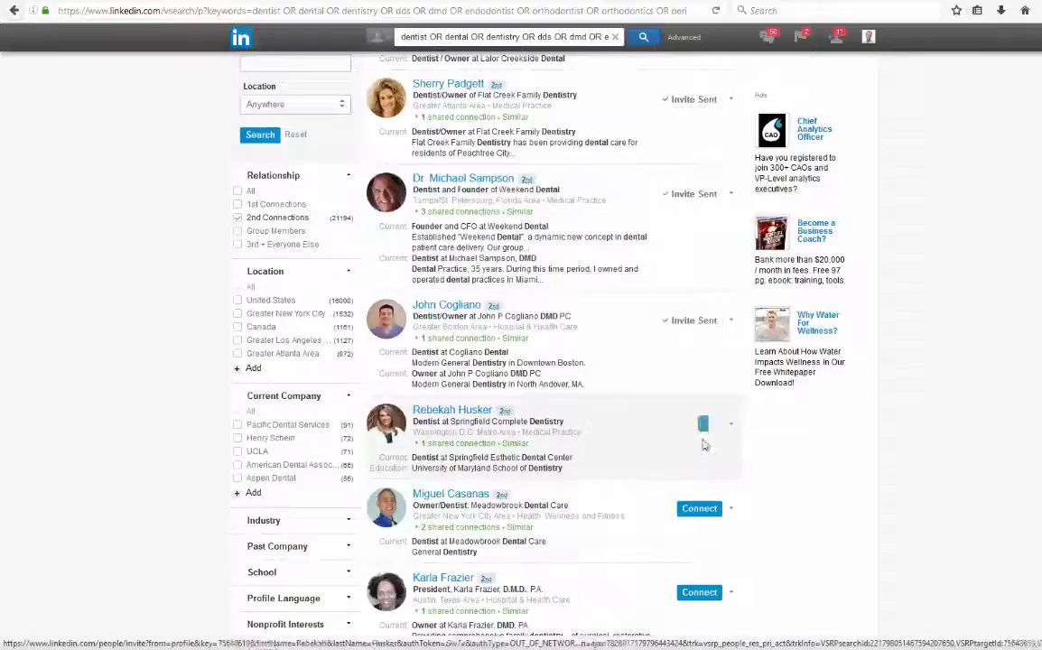
pyautogui.click(699, 509)
pyautogui.scroll(-4, 697, 592)
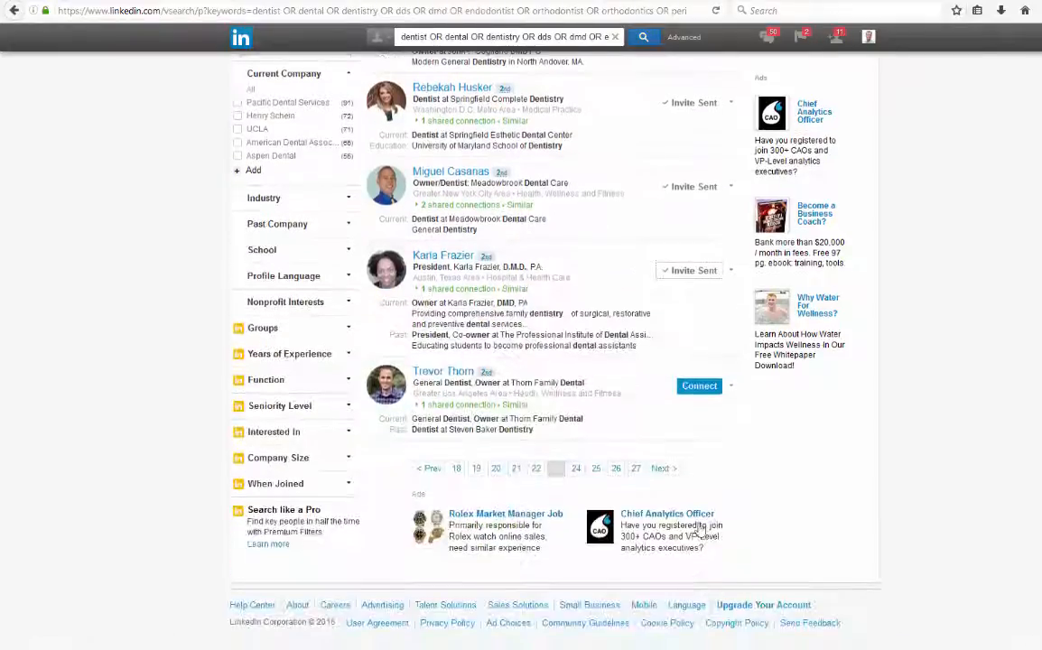
pyautogui.click(695, 386)
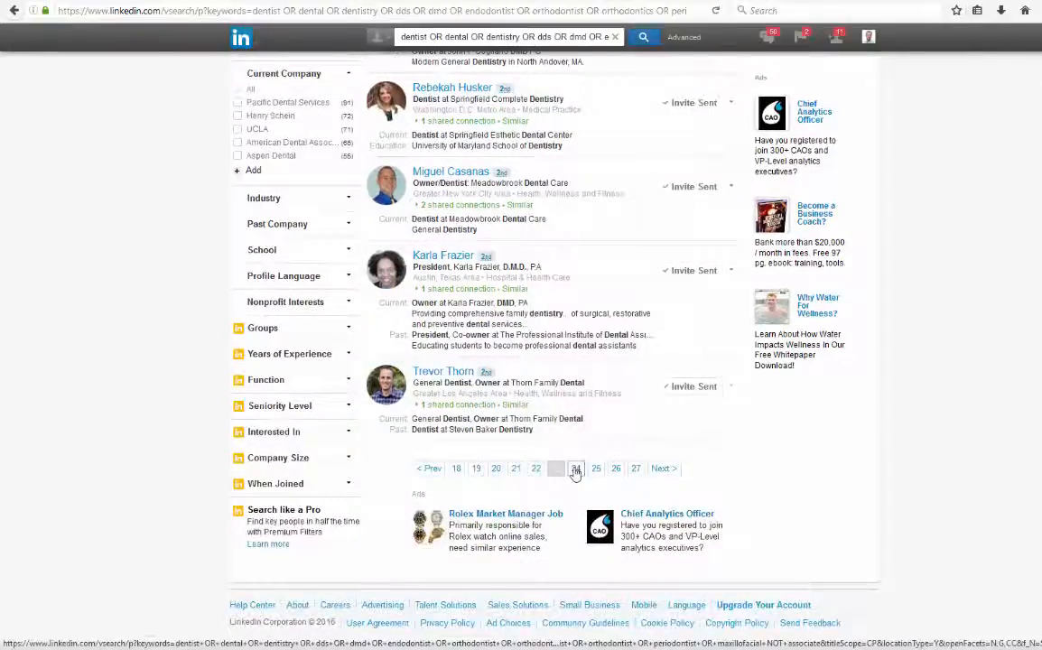
# Step: Open results page 24 and send connection invitations to the first five people listed
pyautogui.click(575, 470)
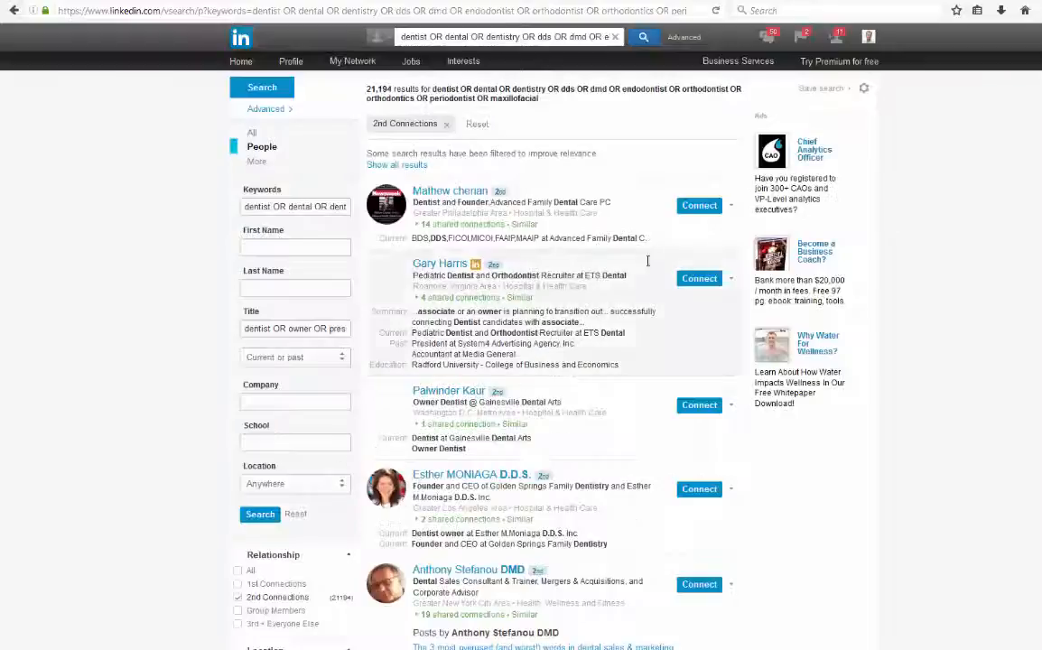
pyautogui.click(700, 207)
pyautogui.click(699, 279)
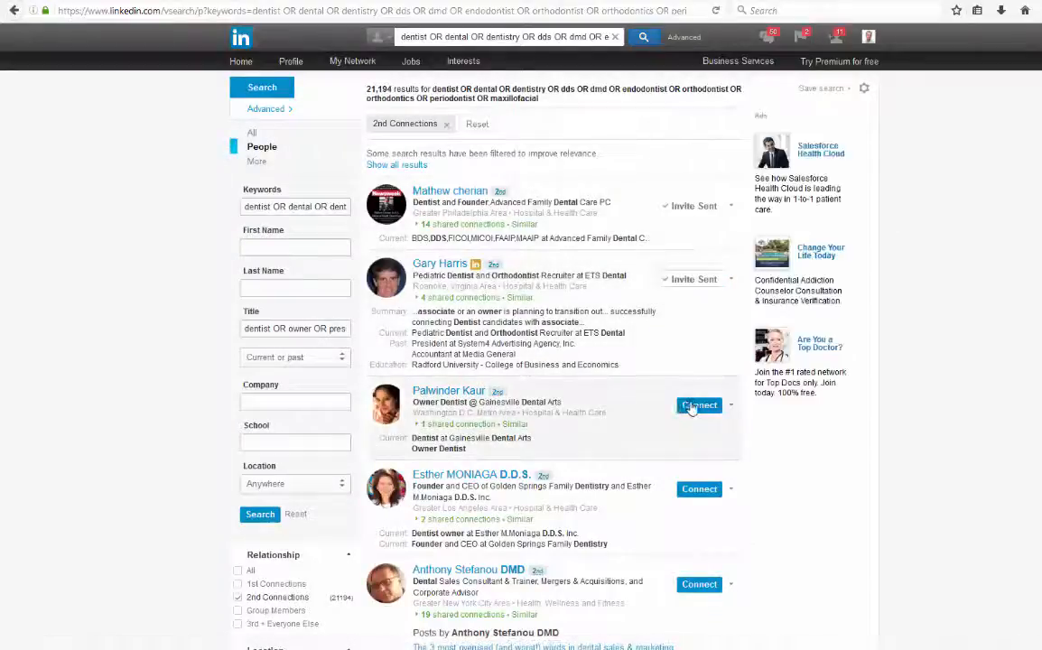
pyautogui.click(693, 407)
pyautogui.click(701, 490)
# Step: Send connection invitations to the remaining five people on results page 24
pyautogui.scroll(-5, 703, 578)
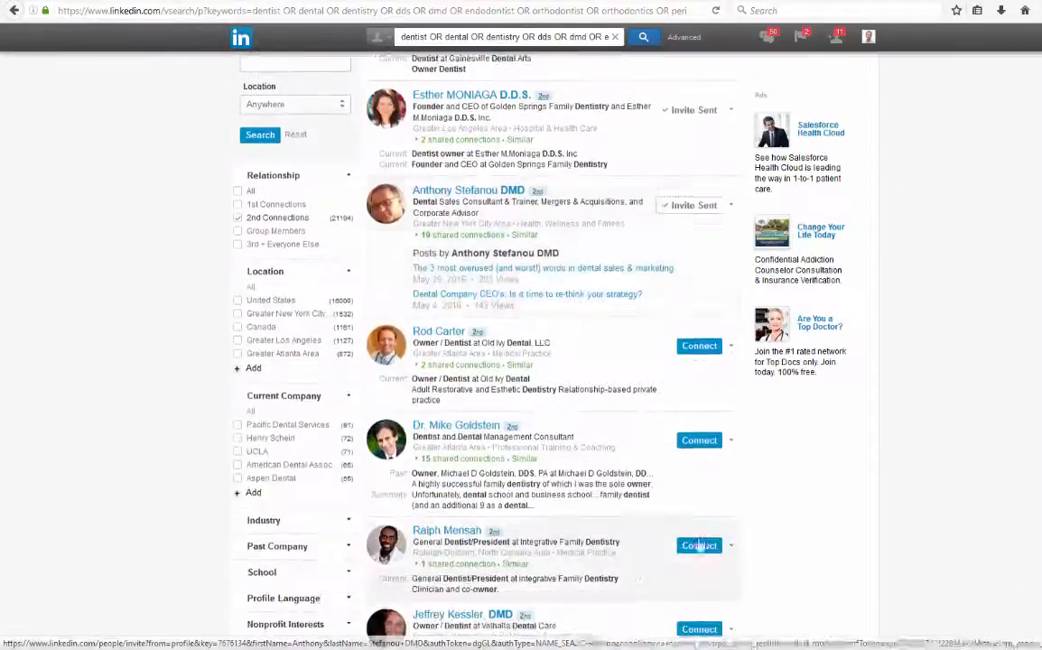
pyautogui.click(699, 348)
pyautogui.click(701, 441)
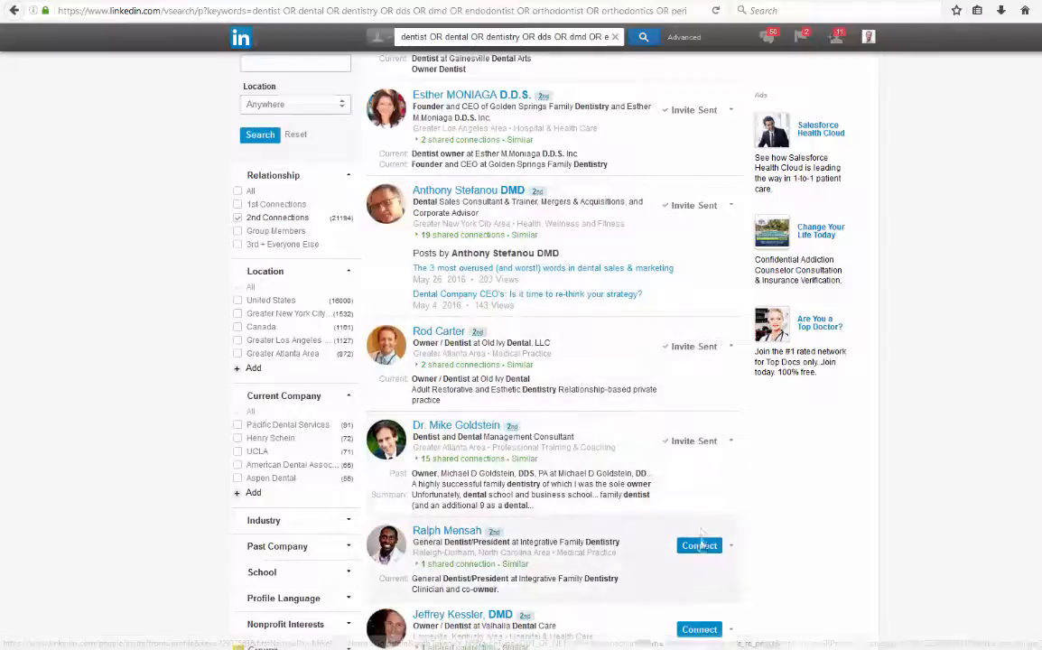
pyautogui.click(699, 546)
pyautogui.click(699, 629)
pyautogui.scroll(-3, 696, 578)
pyautogui.scroll(-2, 691, 569)
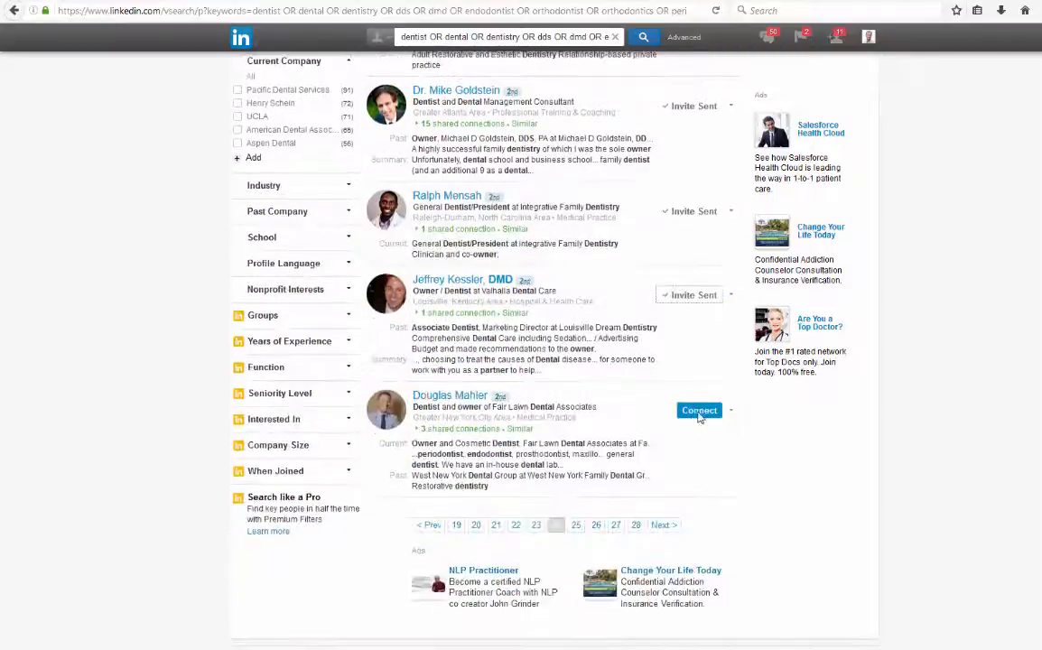
pyautogui.click(699, 356)
# Step: Open results page 25 and send connection invitations to the first four people listed
pyautogui.click(576, 469)
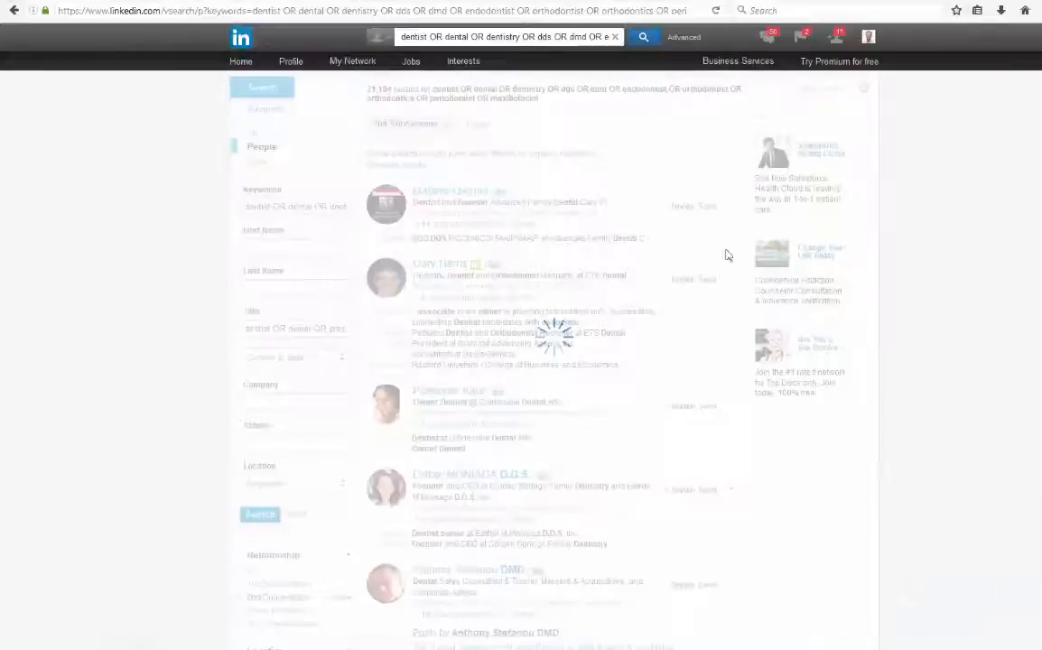
pyautogui.click(700, 206)
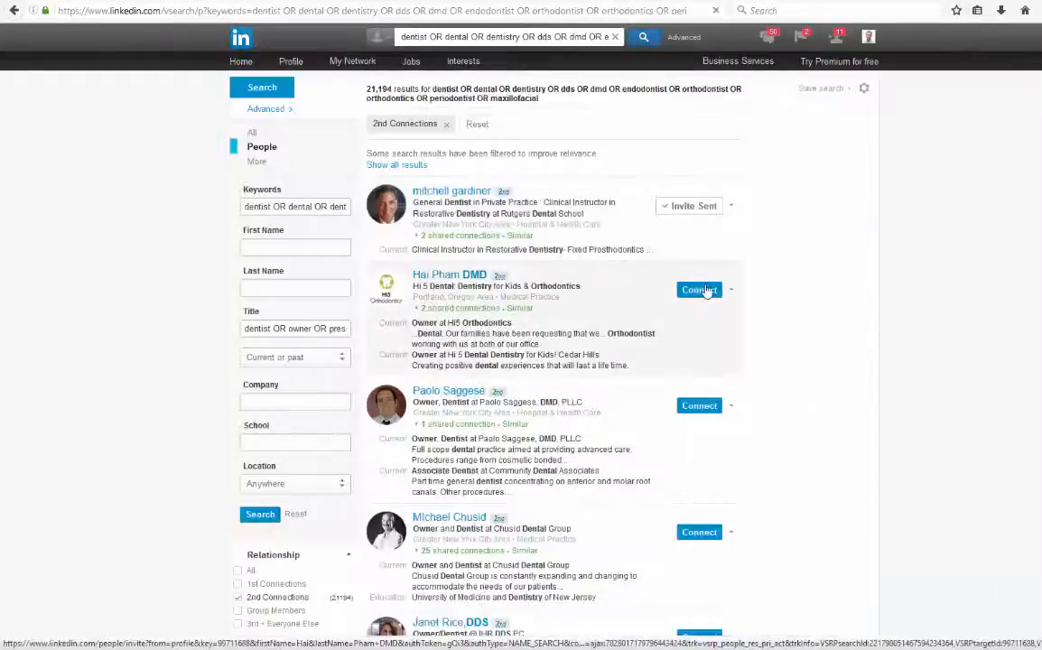
pyautogui.click(699, 406)
pyautogui.click(699, 532)
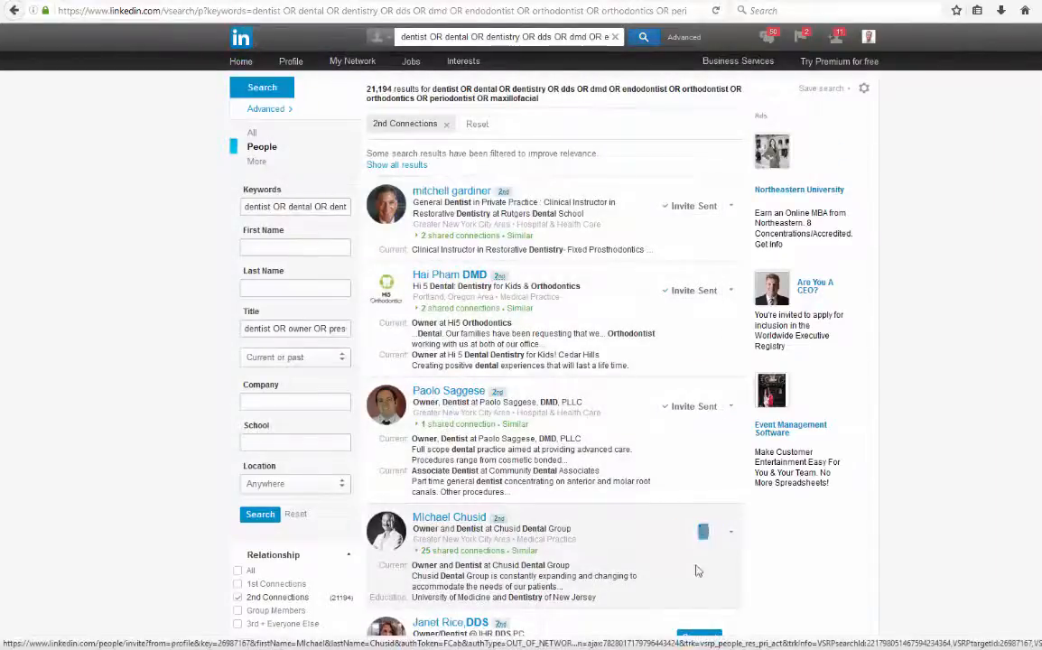
# Step: Send connection invitations to the remaining six people on results page 25
pyautogui.scroll(-4, 699, 542)
pyautogui.scroll(-1, 699, 542)
pyautogui.click(699, 334)
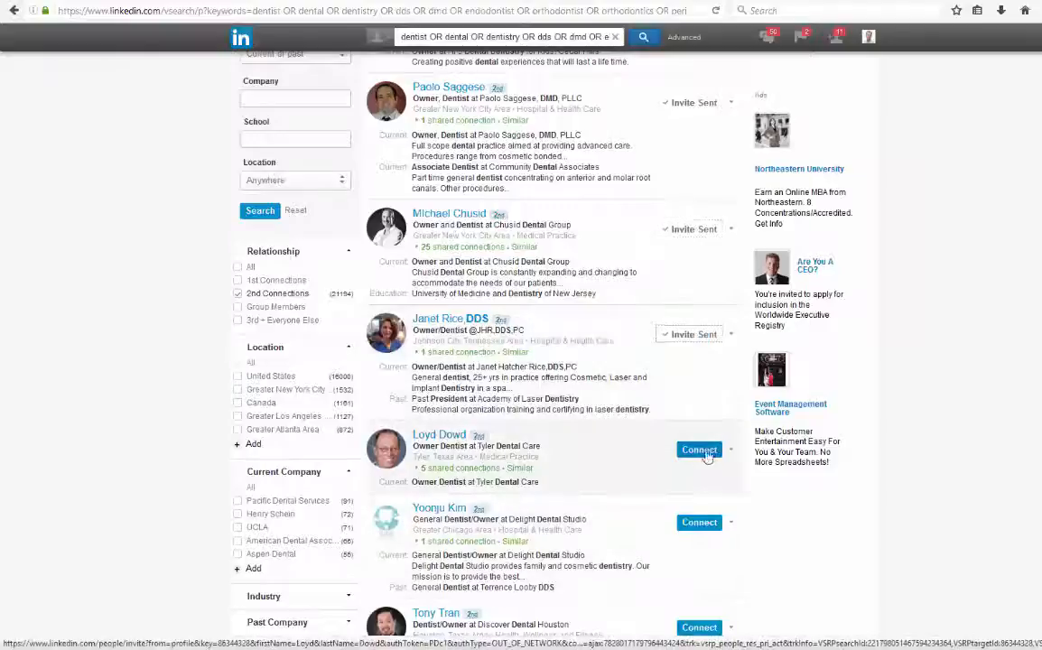
pyautogui.click(701, 521)
pyautogui.scroll(-2, 705, 510)
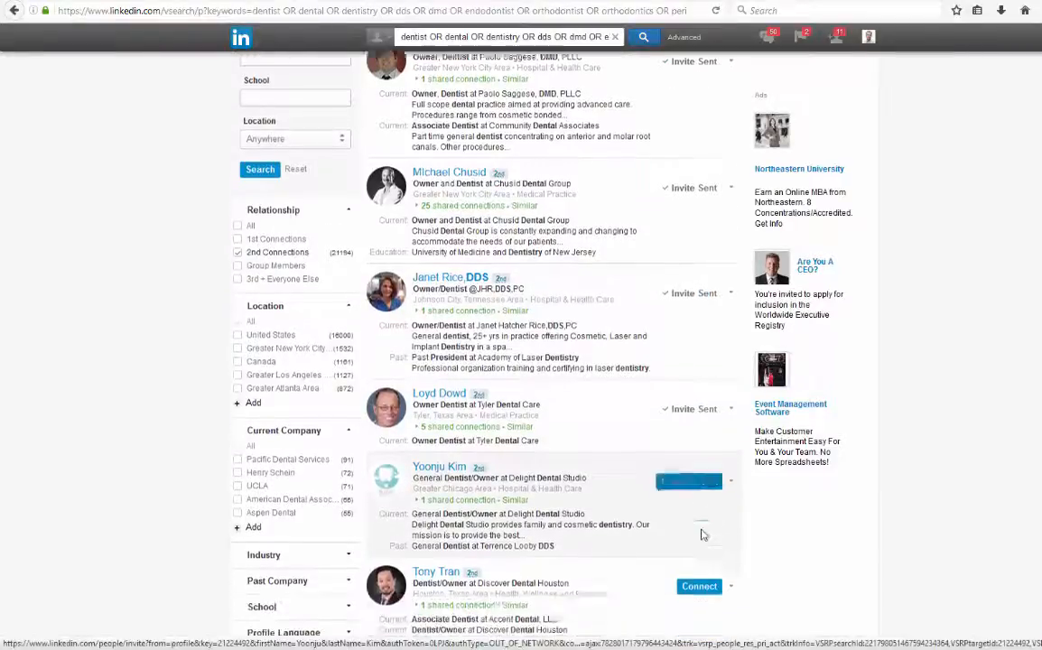
pyautogui.click(699, 477)
pyautogui.scroll(-3, 705, 479)
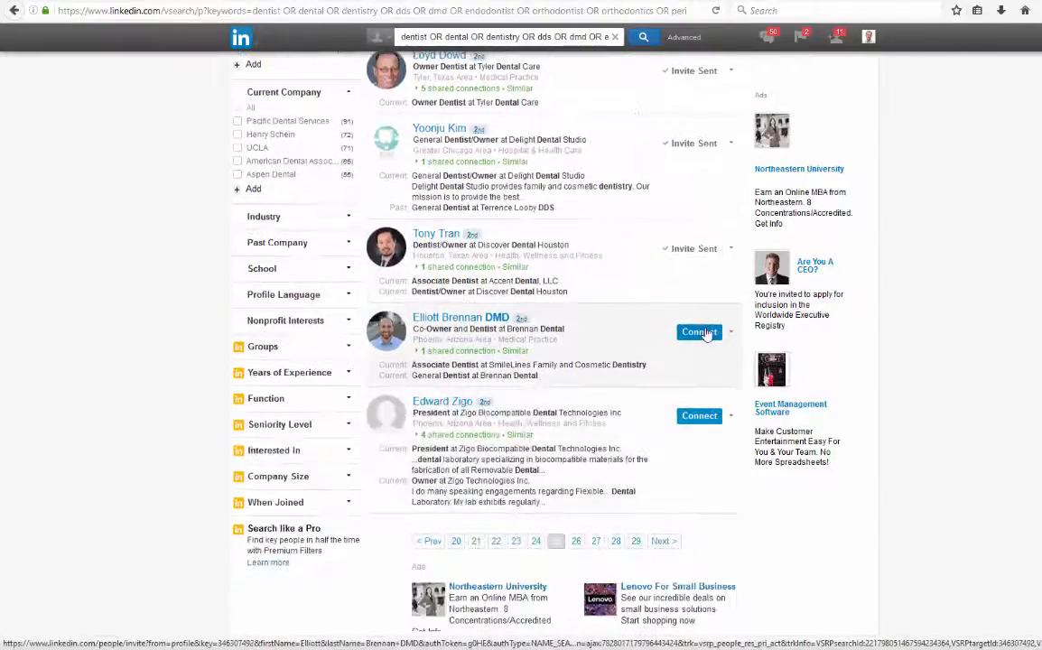
pyautogui.click(700, 332)
pyautogui.click(700, 416)
# Step: Open results page 26 and send connection invitations to the first four people listed
pyautogui.click(576, 541)
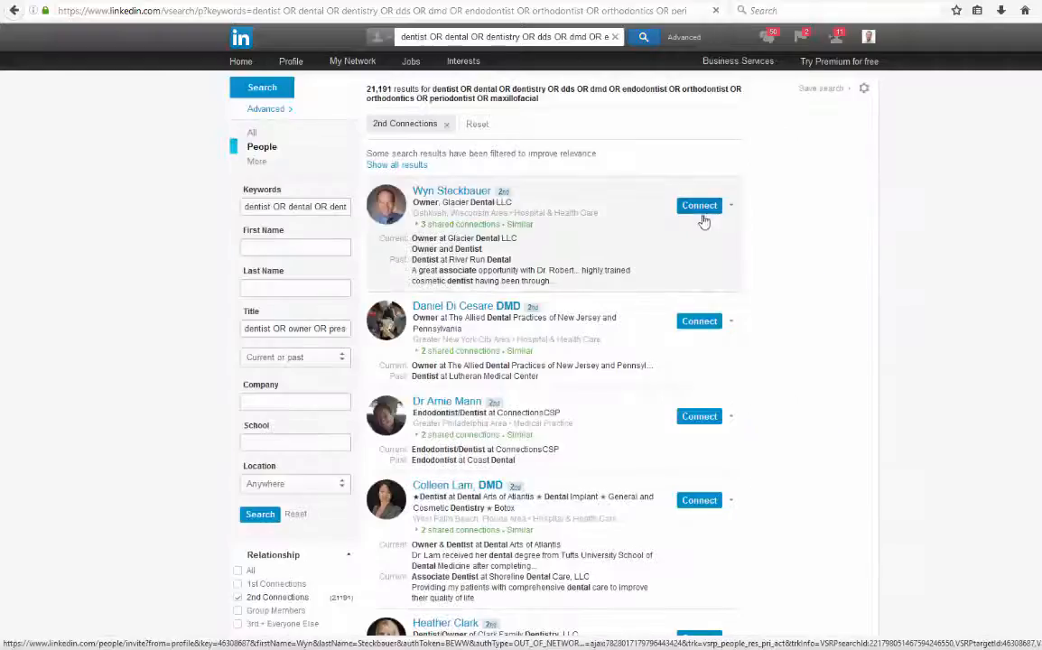
pyautogui.click(701, 208)
pyautogui.click(703, 322)
pyautogui.click(700, 418)
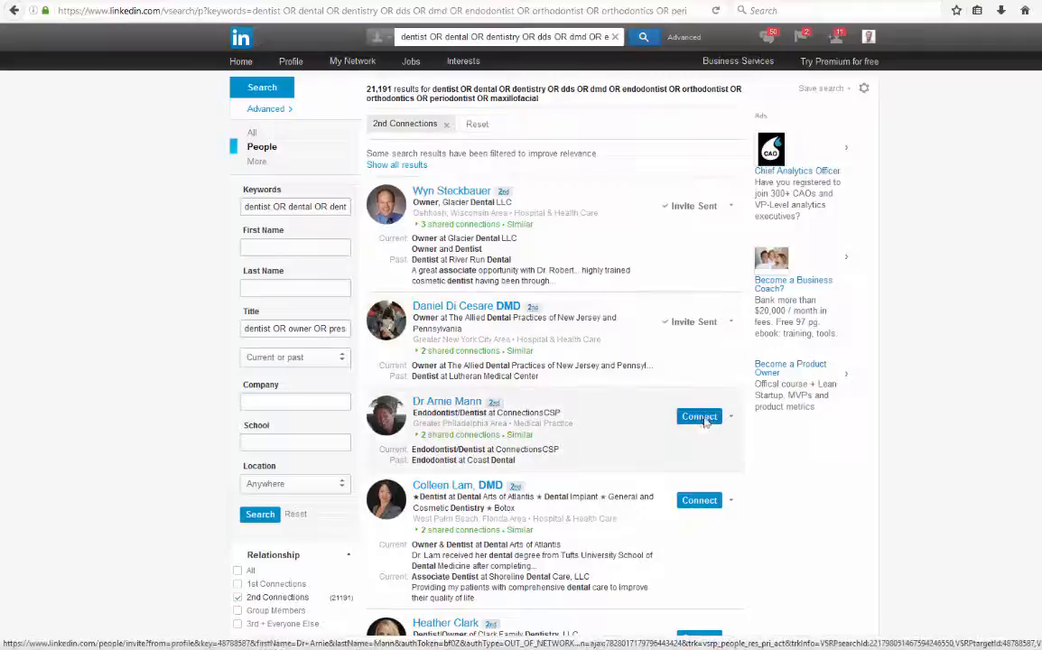
pyautogui.click(701, 499)
# Step: Send connection invitations to the remaining six people on results page 26
pyautogui.scroll(-3, 703, 478)
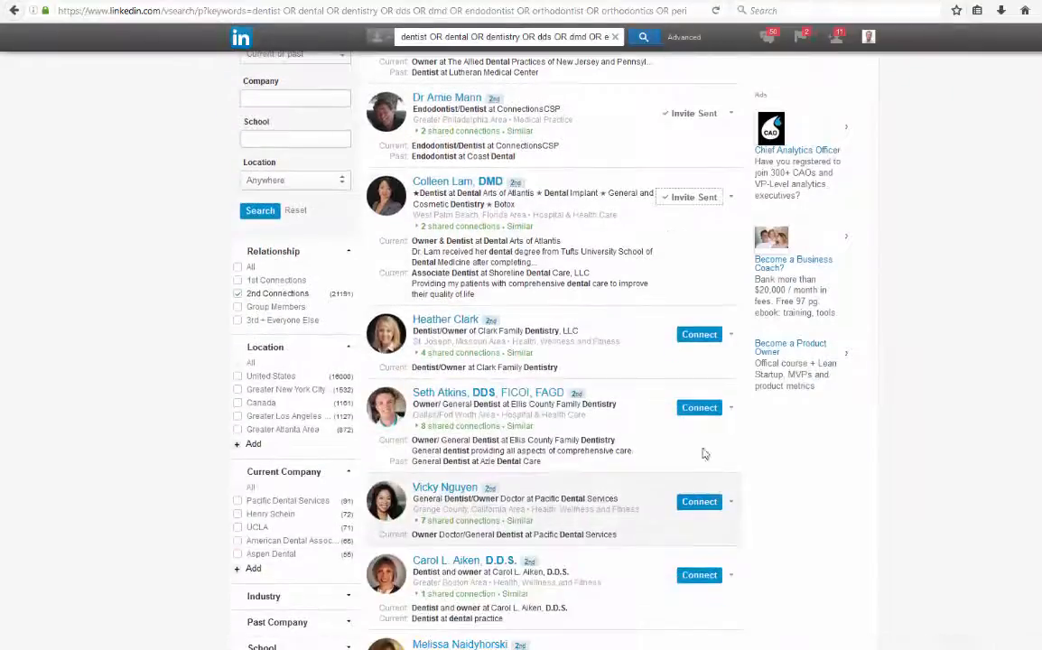
pyautogui.click(700, 333)
pyautogui.click(700, 408)
pyautogui.click(700, 502)
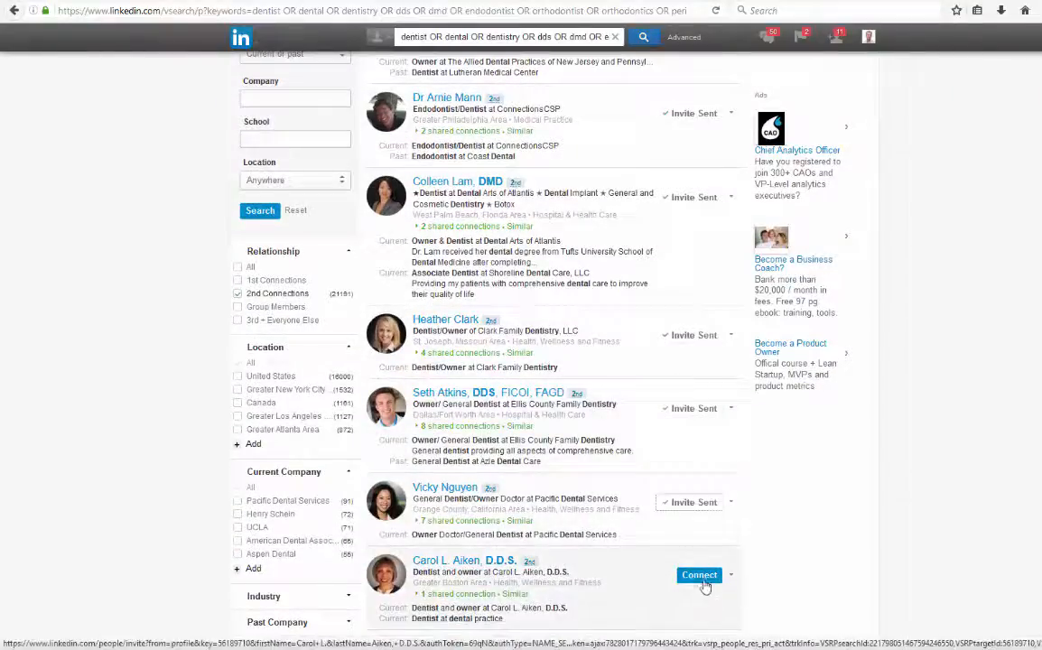
pyautogui.click(702, 577)
pyautogui.scroll(-4, 703, 542)
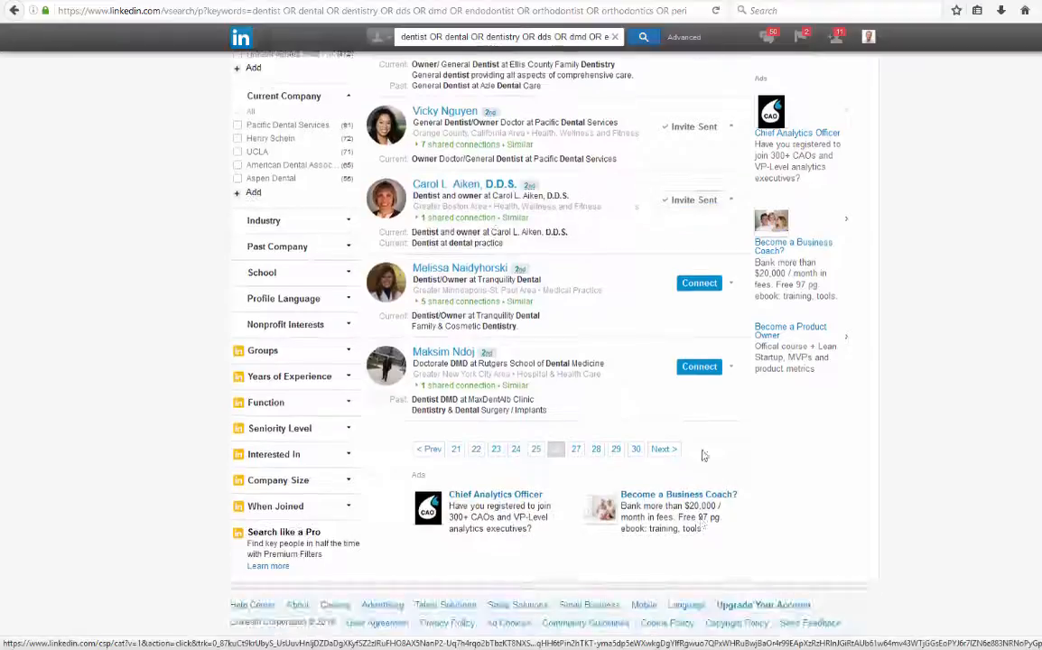
pyautogui.click(699, 366)
# Step: Open results page 27 and send connection invitations to the first four people listed
pyautogui.click(577, 449)
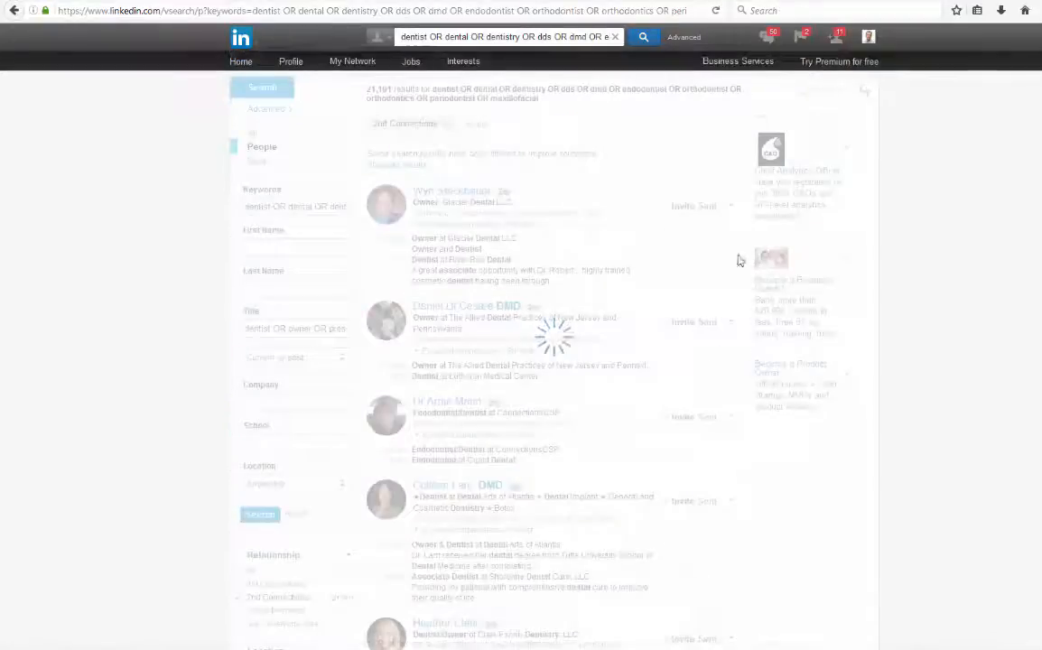
pyautogui.click(701, 207)
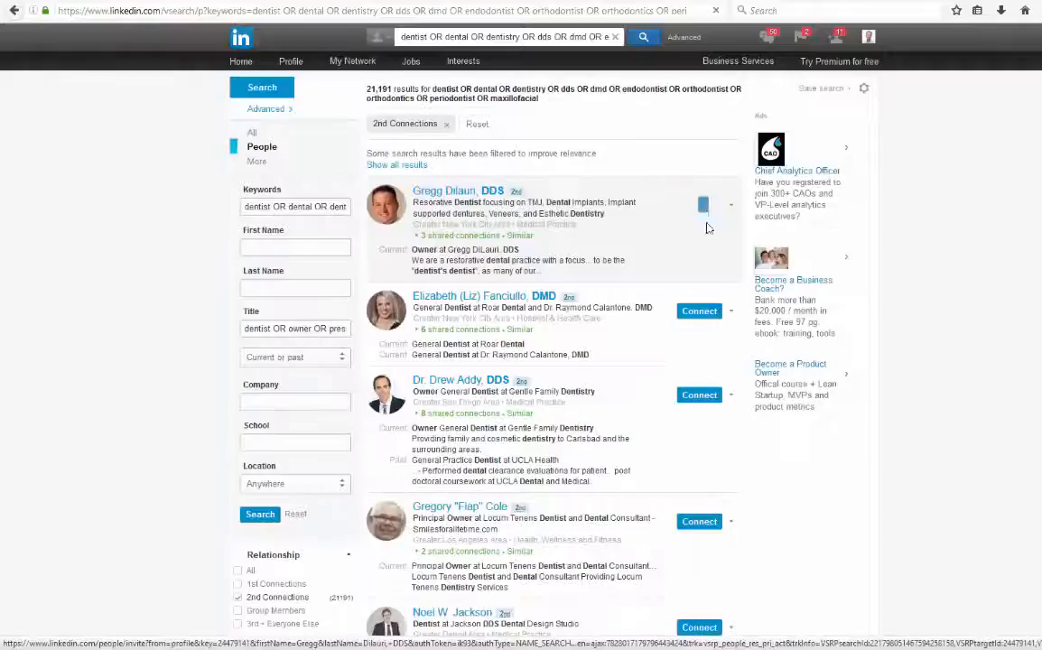
pyautogui.click(699, 395)
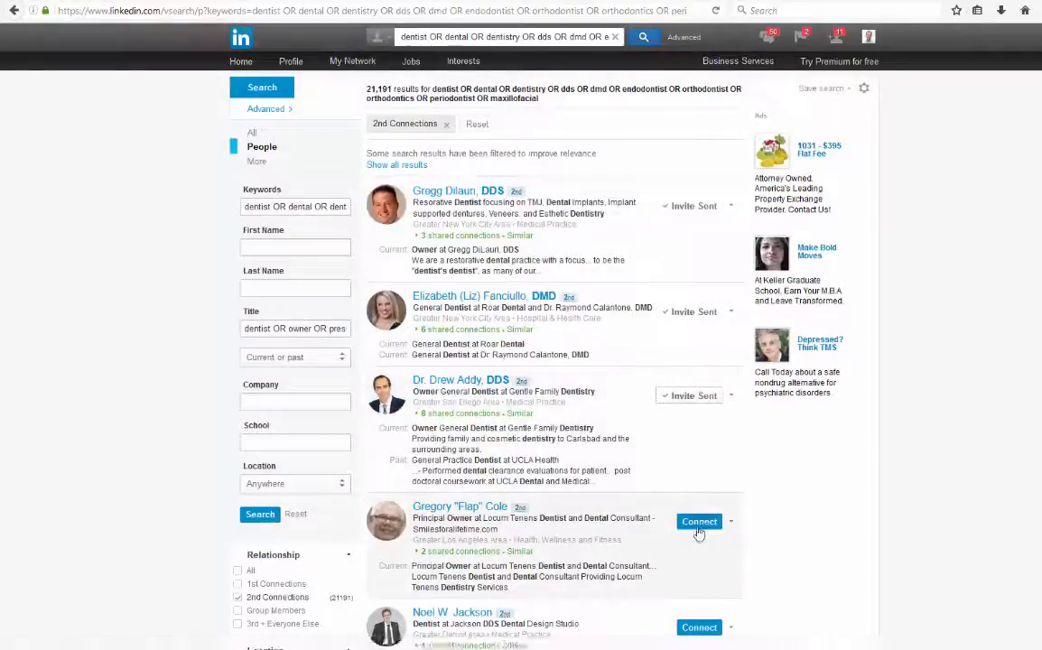
pyautogui.click(699, 521)
# Step: Send connection invitations to the remaining six people on results page 27
pyautogui.scroll(-3, 703, 447)
pyautogui.click(700, 324)
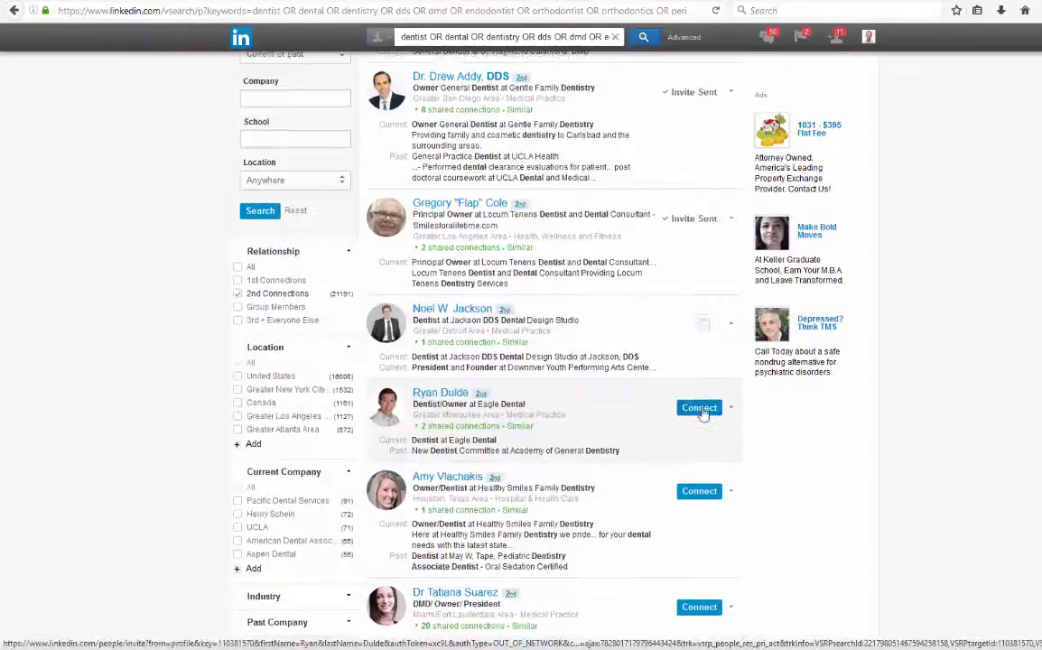
pyautogui.click(699, 407)
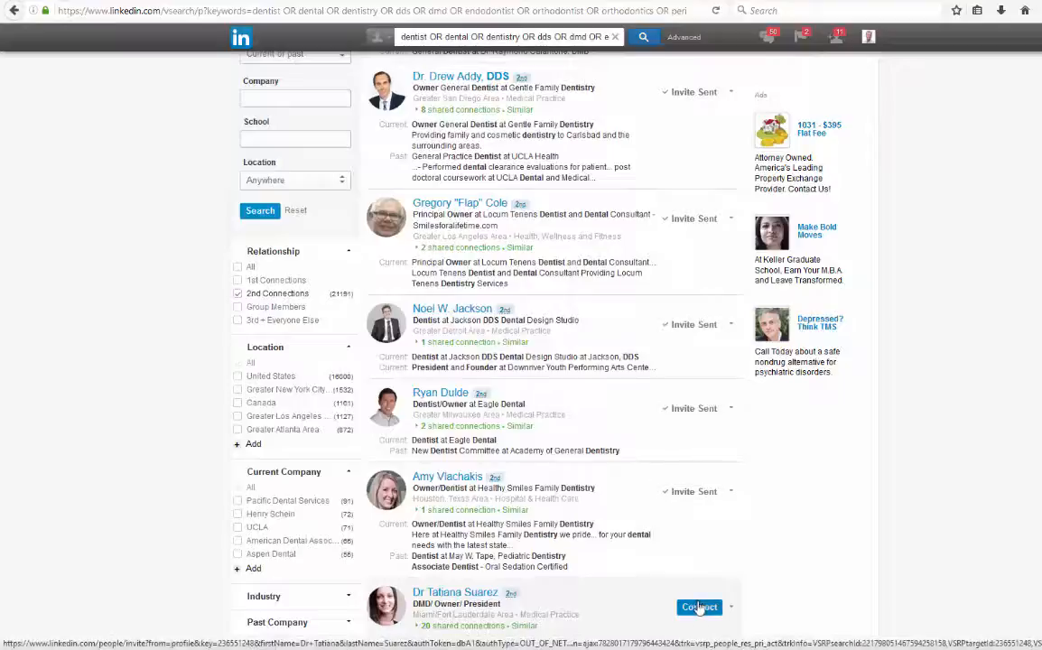
pyautogui.click(700, 606)
pyautogui.scroll(-4, 695, 596)
pyautogui.click(690, 294)
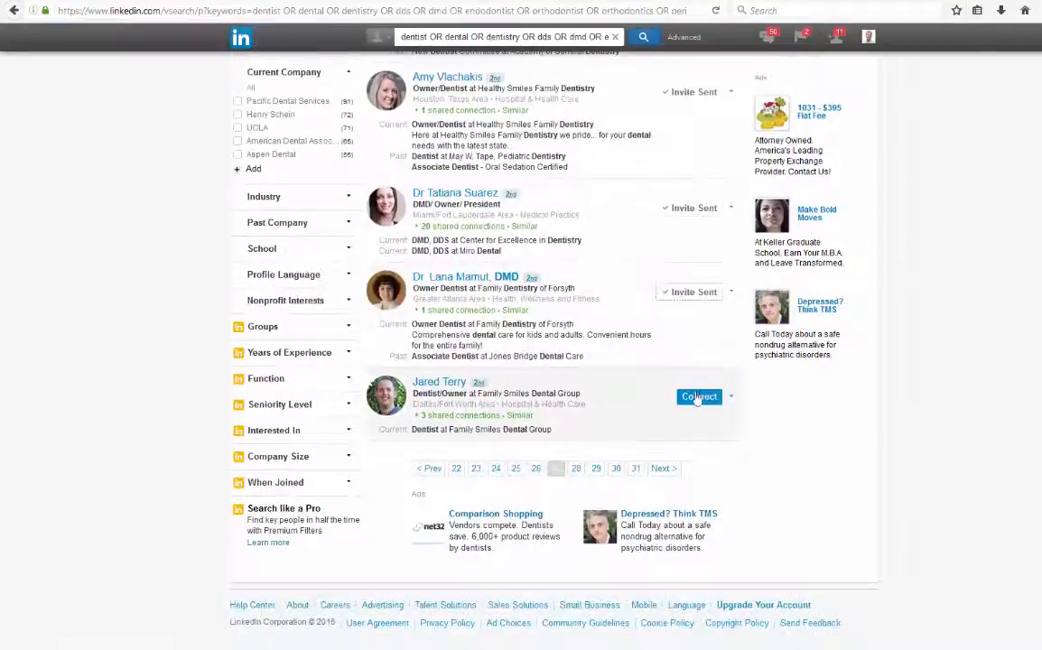
pyautogui.click(699, 397)
# Step: Open results page 28 and send connection invitations to the first five people listed
pyautogui.click(575, 469)
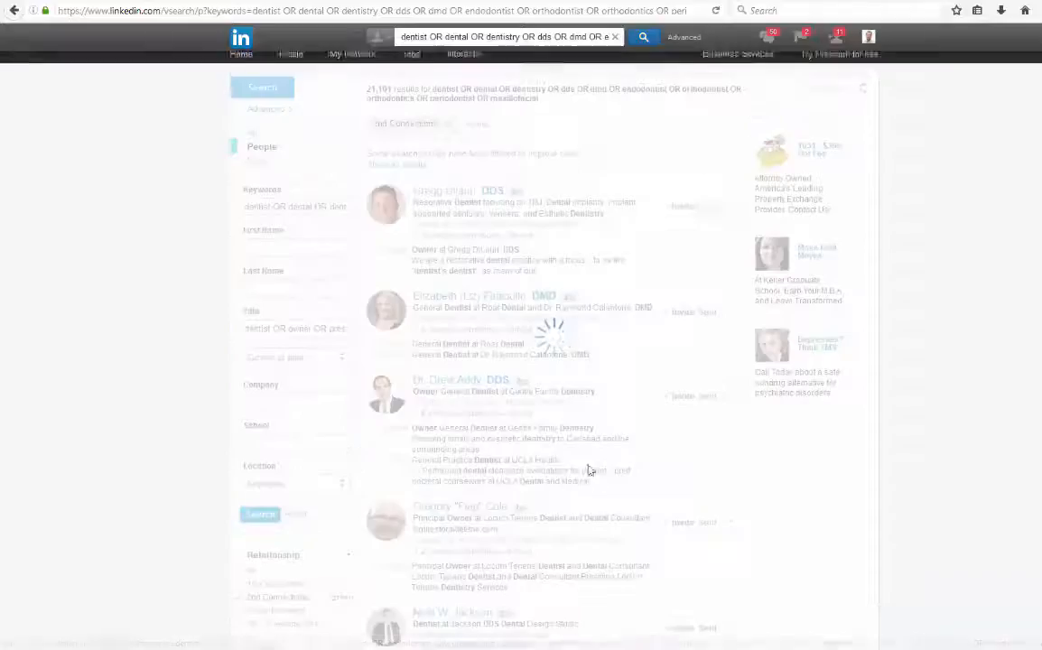
pyautogui.click(700, 206)
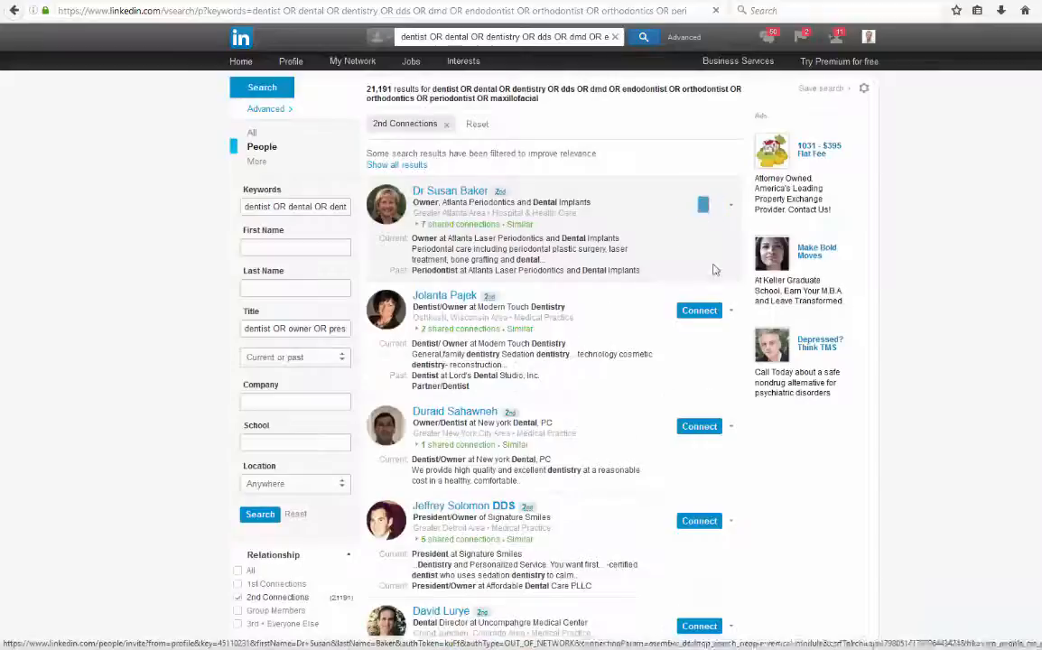
pyautogui.click(699, 309)
pyautogui.click(699, 426)
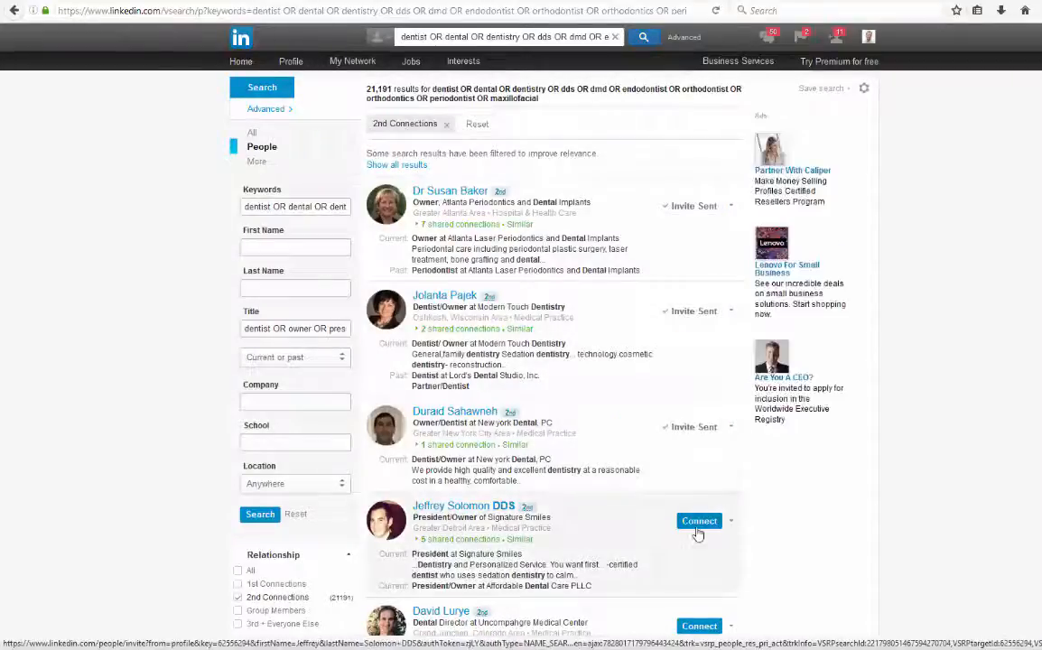
pyautogui.click(699, 521)
pyautogui.click(698, 624)
# Step: Send connection invitations to the remaining five people on results page 28
pyautogui.scroll(-5, 698, 620)
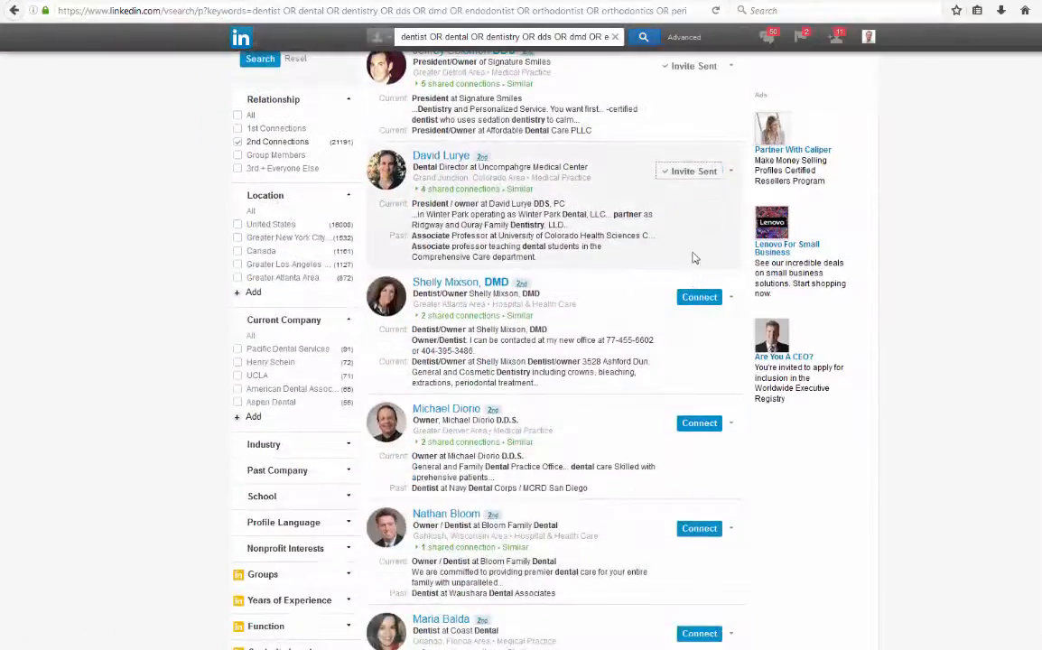
pyautogui.click(697, 299)
pyautogui.click(699, 427)
pyautogui.click(698, 529)
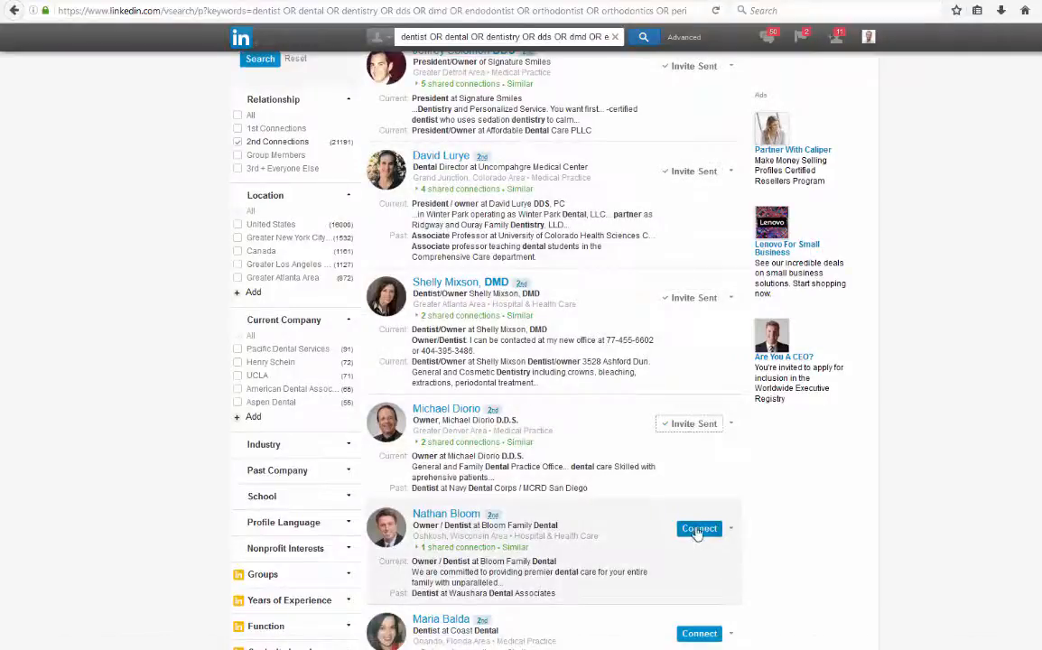
pyautogui.scroll(-4, 693, 533)
pyautogui.click(701, 260)
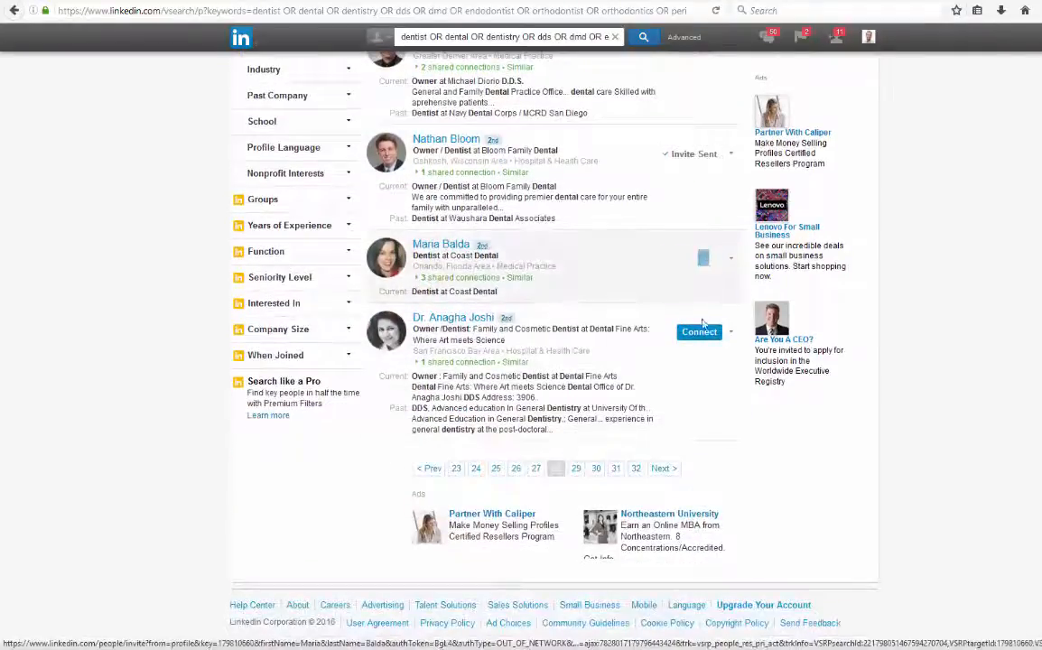
pyautogui.click(699, 333)
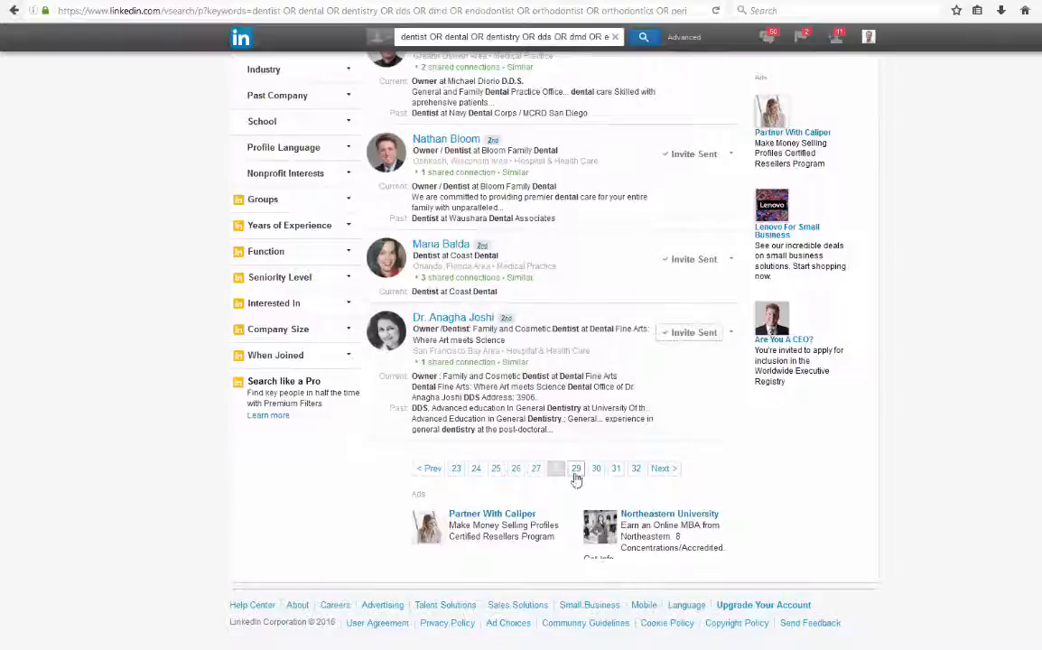
# Step: Open results page 29 and send connection invitations to the first four people listed
pyautogui.click(576, 469)
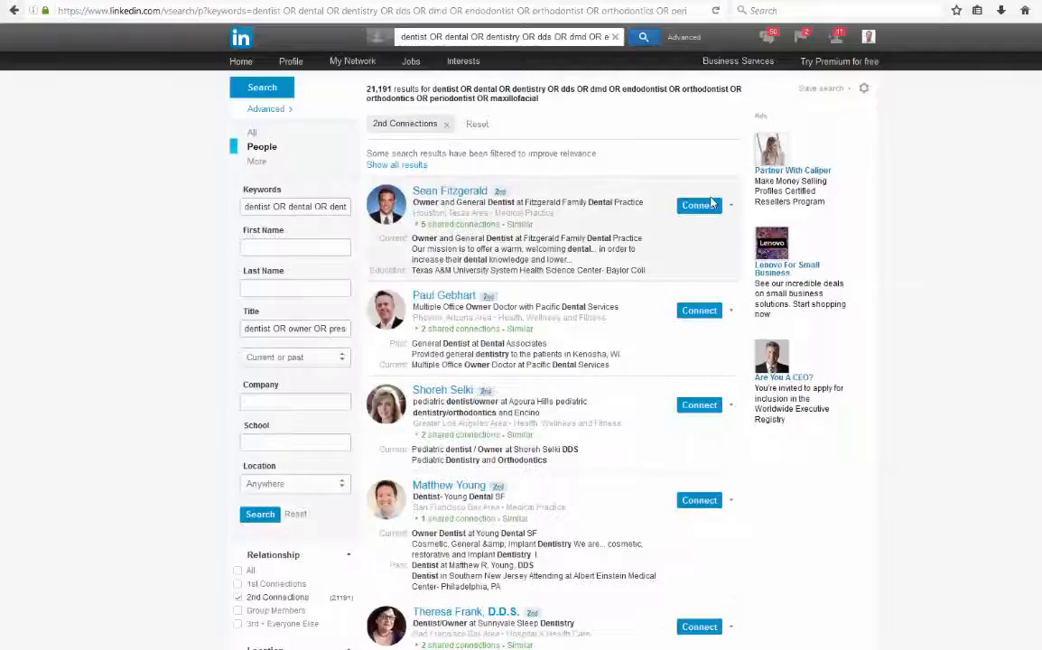
pyautogui.click(710, 206)
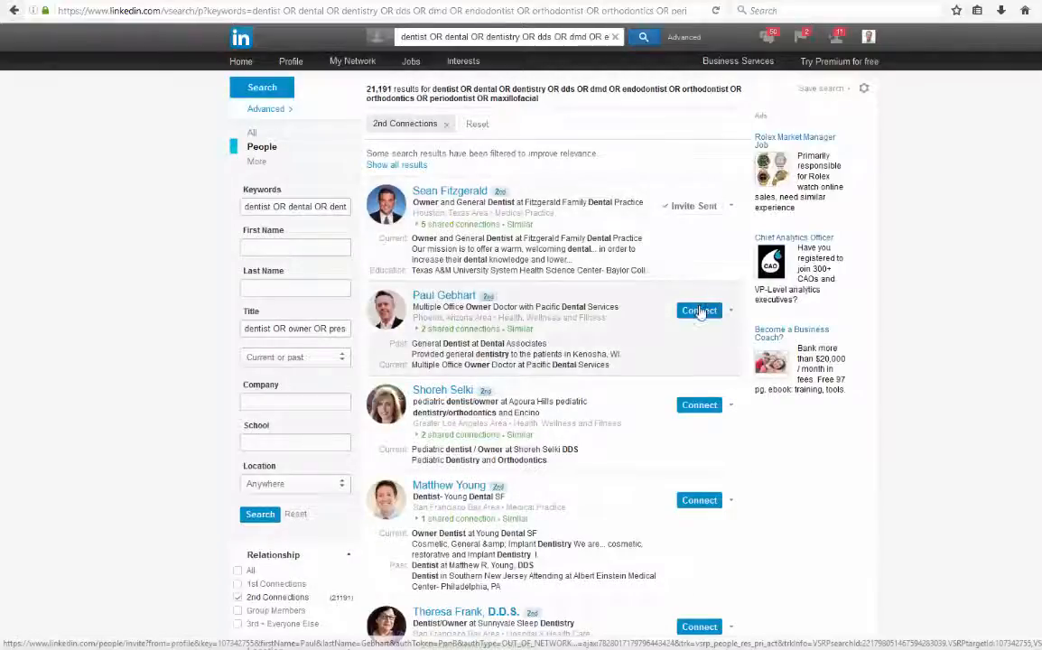
pyautogui.click(701, 310)
pyautogui.click(701, 406)
pyautogui.click(701, 501)
# Step: Send connection invitations to the remaining six people on results page 29
pyautogui.scroll(-3, 704, 504)
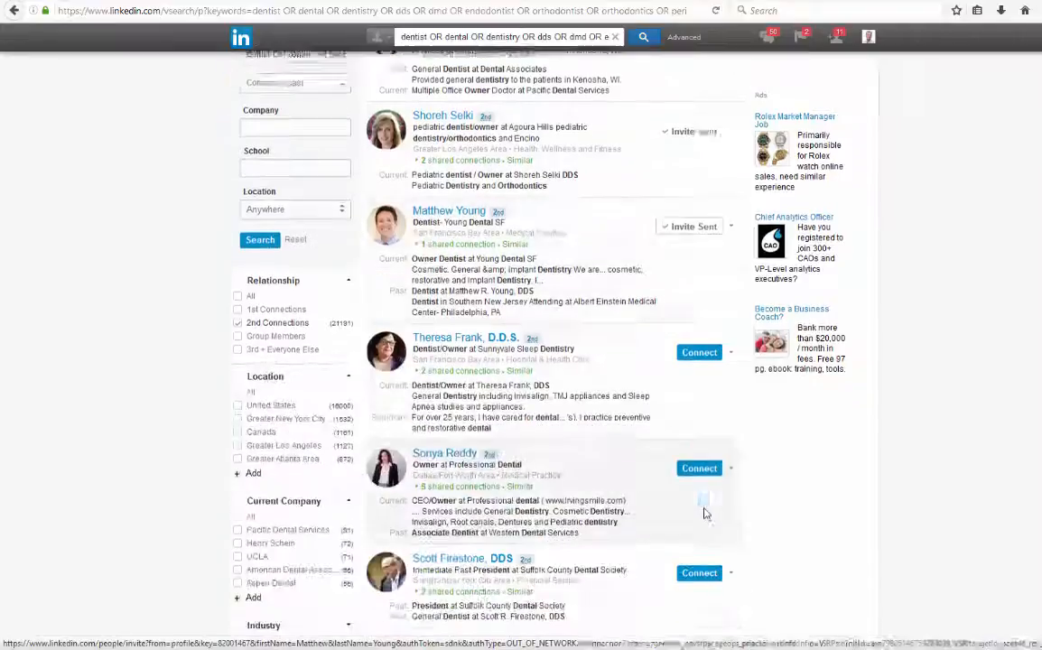
pyautogui.click(700, 440)
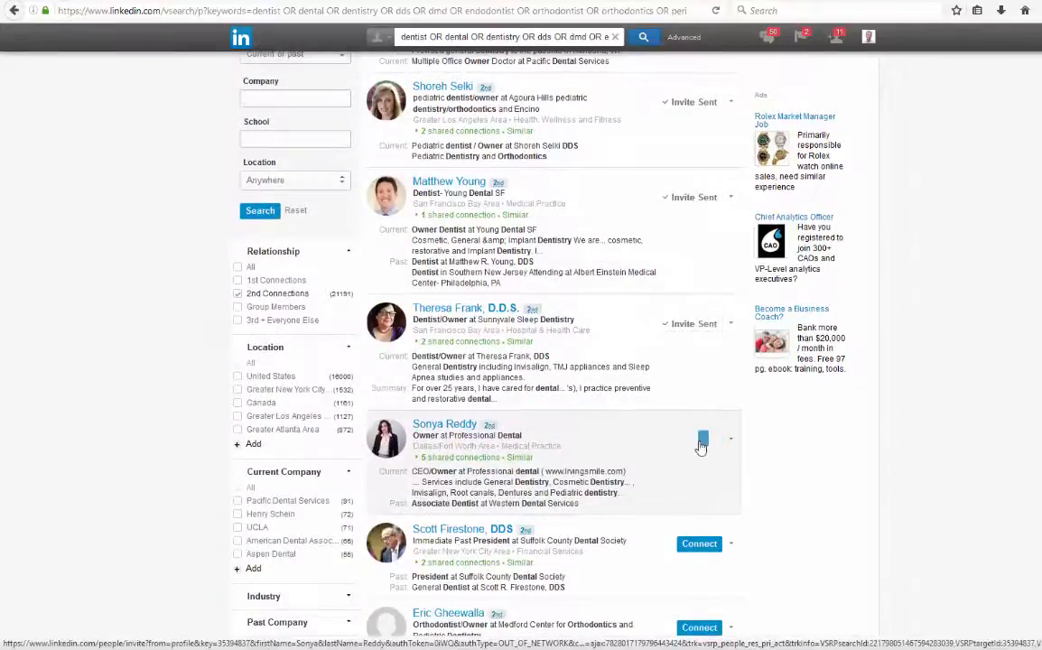
pyautogui.scroll(-2, 700, 447)
pyautogui.click(710, 318)
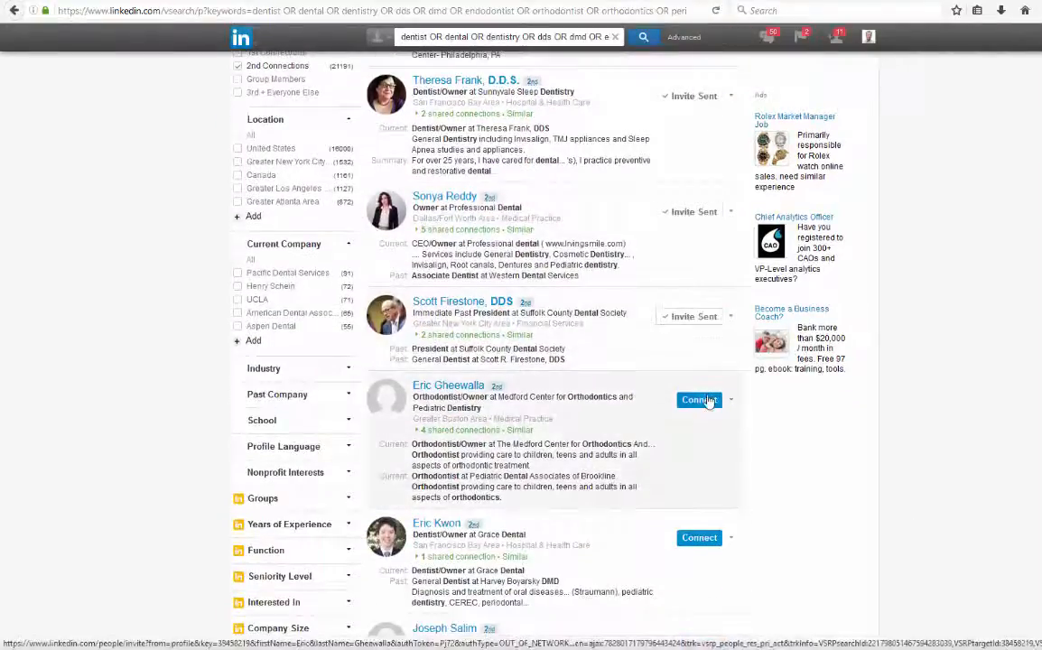
pyautogui.click(700, 537)
pyautogui.scroll(-2, 686, 532)
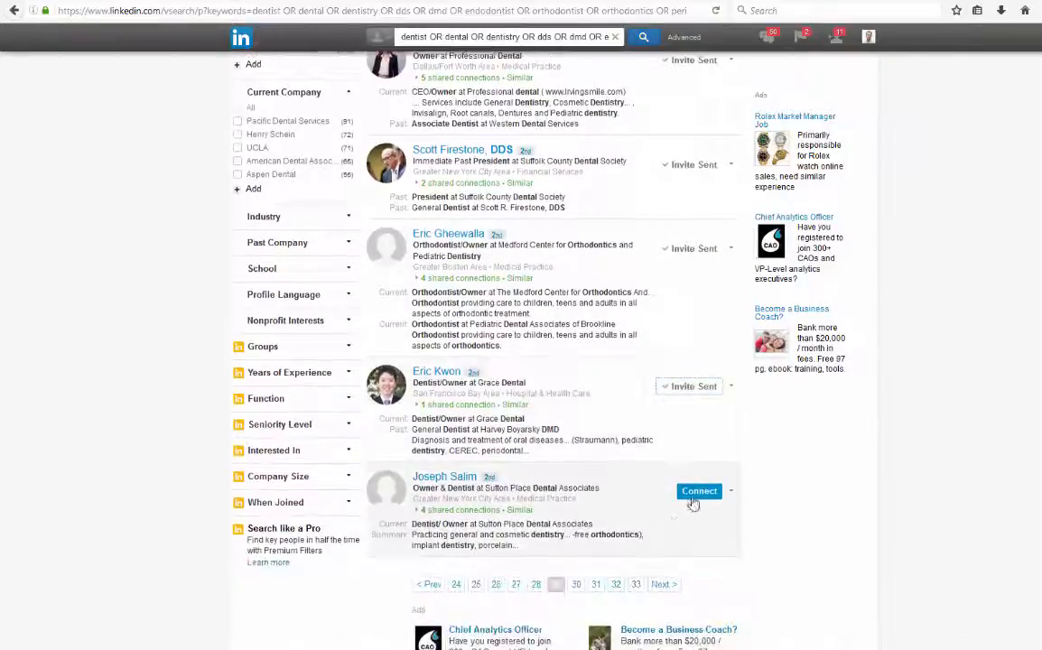
pyautogui.click(700, 493)
# Step: Open results page 30 and send connection invitations to the first five people listed
pyautogui.click(576, 584)
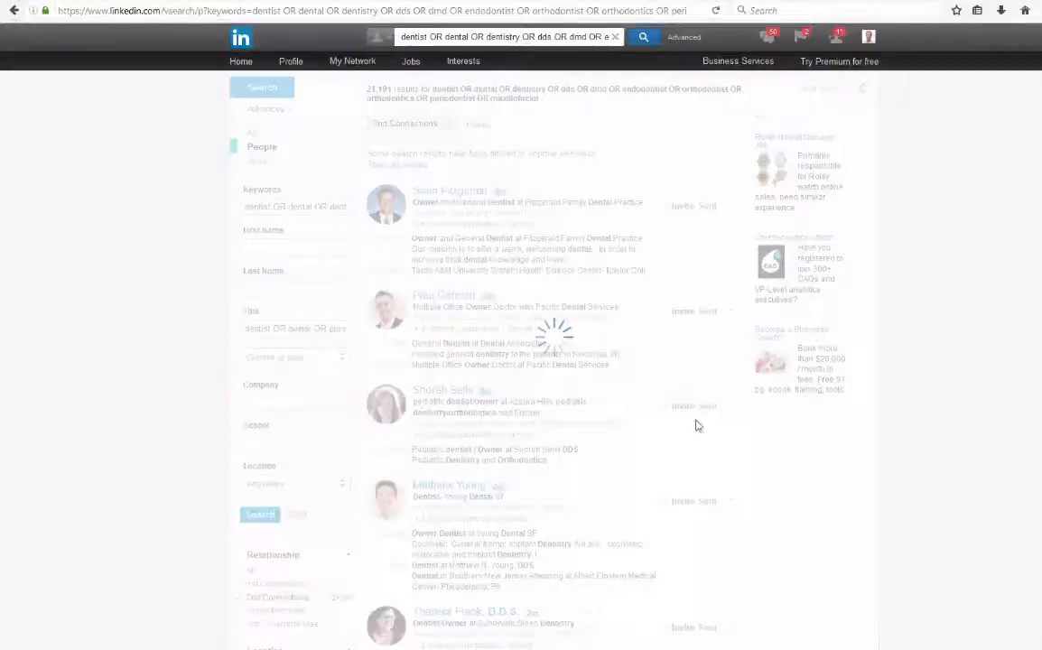
pyautogui.click(700, 206)
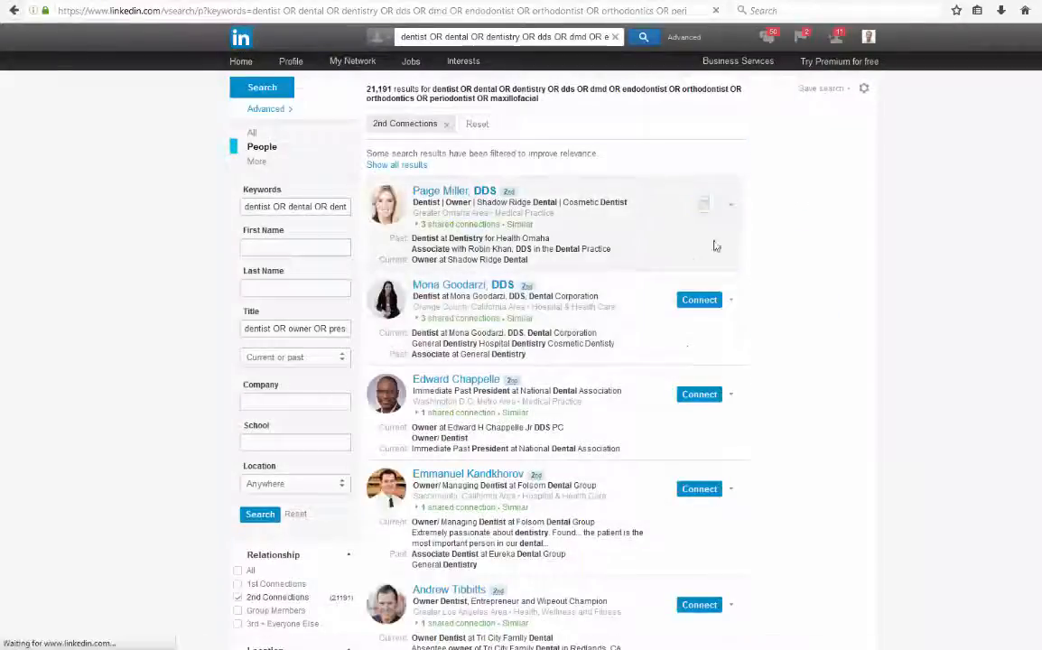
pyautogui.click(700, 302)
pyautogui.click(700, 396)
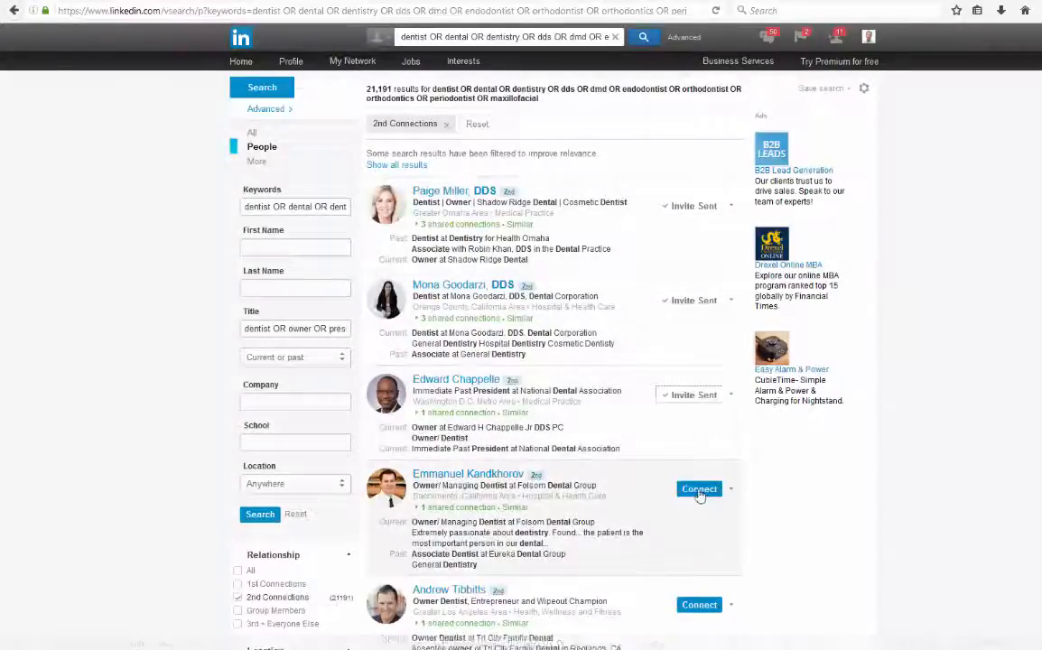
pyautogui.click(699, 605)
# Step: Send connection invitations to the remaining five people on results page 30
pyautogui.scroll(-5, 696, 601)
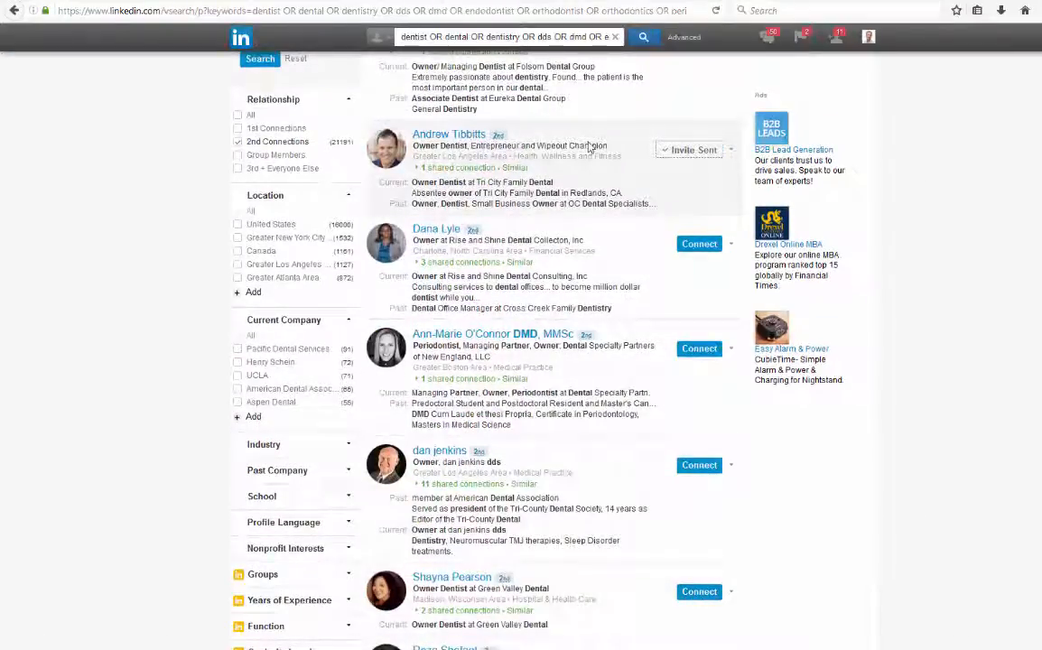
pyautogui.click(701, 246)
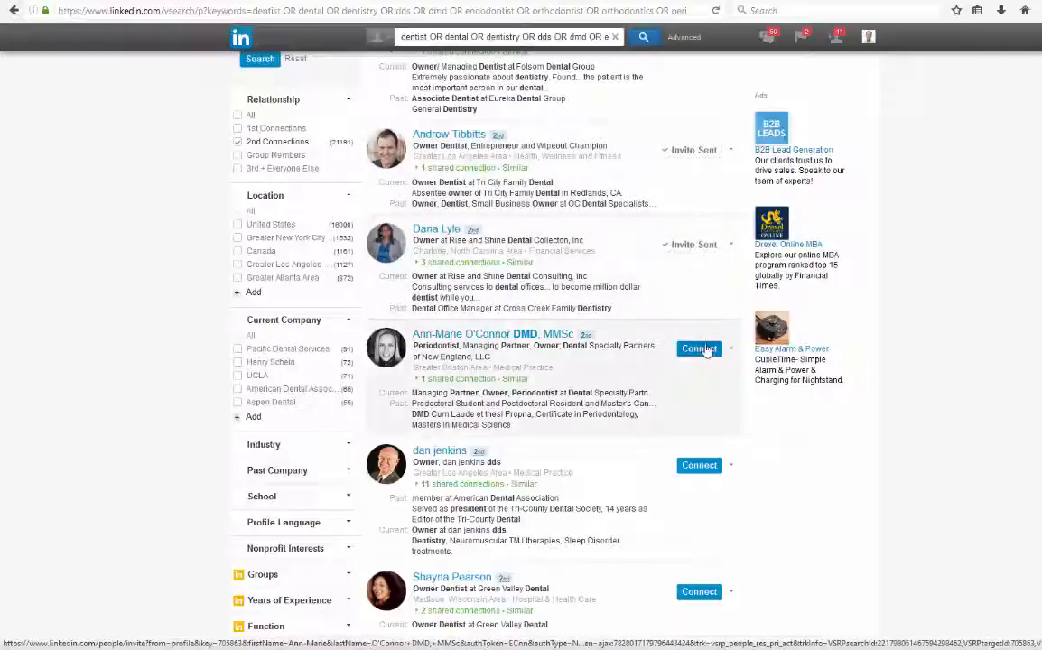
pyautogui.click(710, 350)
pyautogui.click(704, 467)
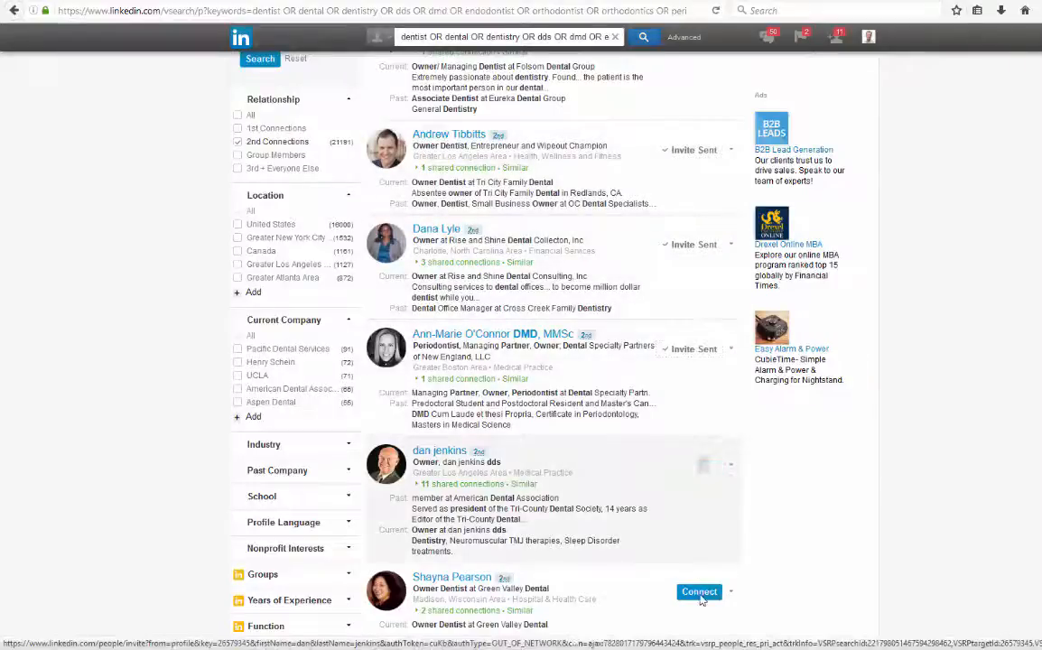
pyautogui.click(702, 600)
pyautogui.scroll(-3, 702, 600)
pyautogui.click(701, 362)
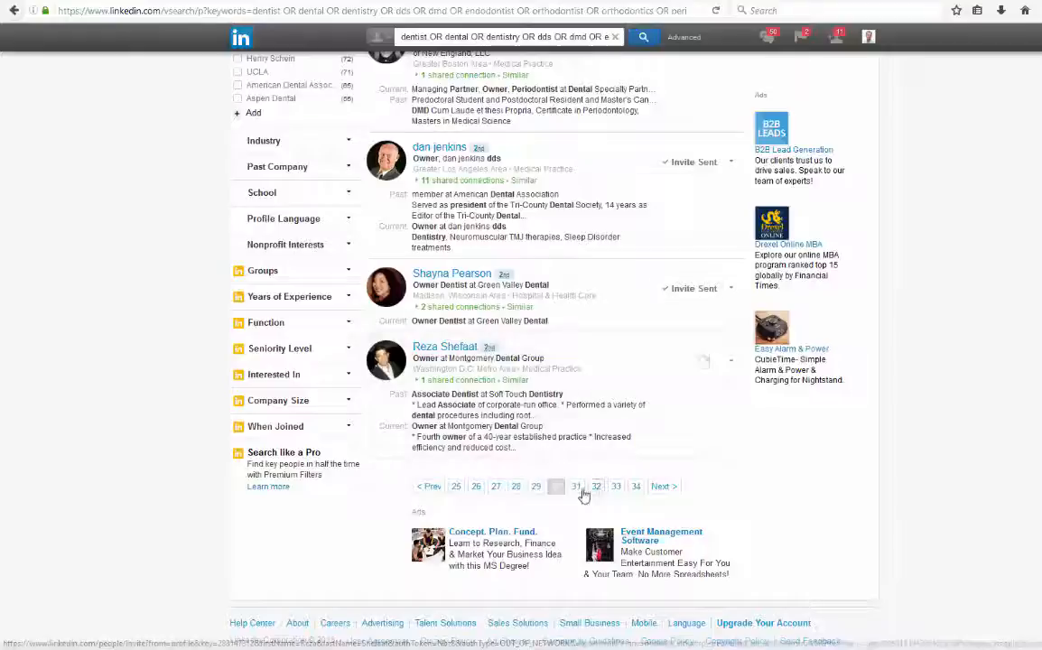
# Step: Start an invitation to the first person on results page 31, with the relationship set to Colleague, Breakthrough Consultant at Dental Mindfluence
pyautogui.click(577, 487)
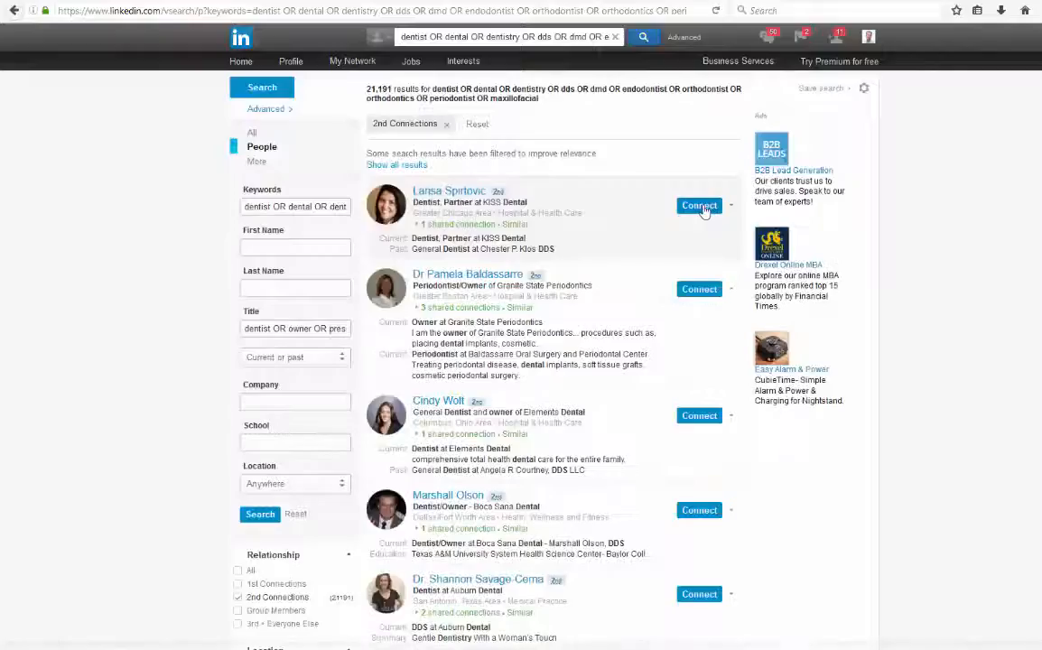
pyautogui.click(700, 206)
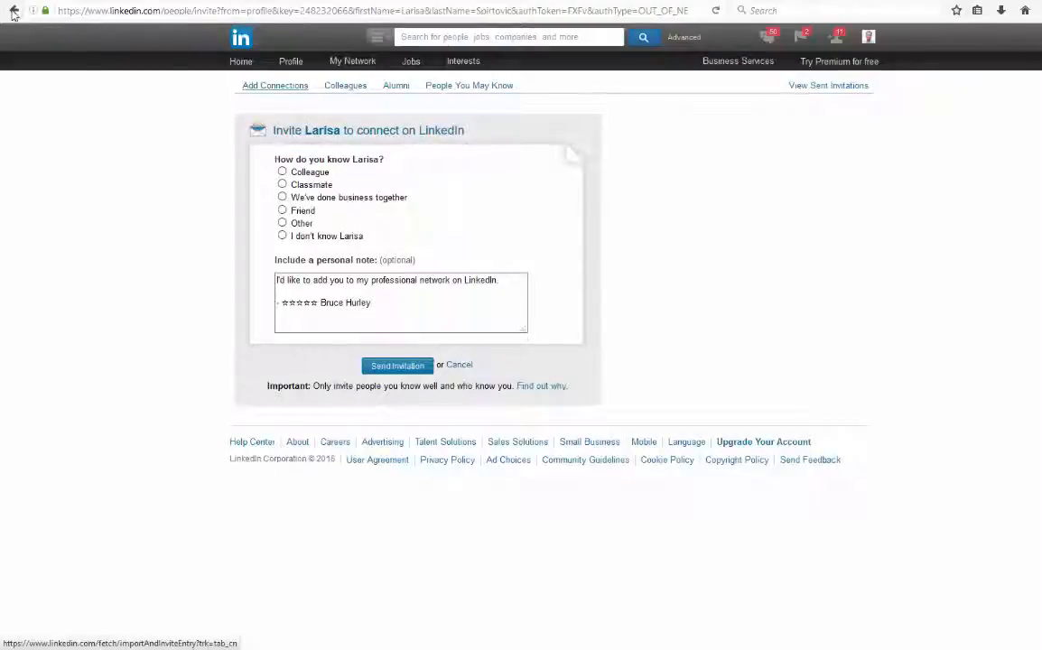
pyautogui.click(282, 172)
pyautogui.click(307, 187)
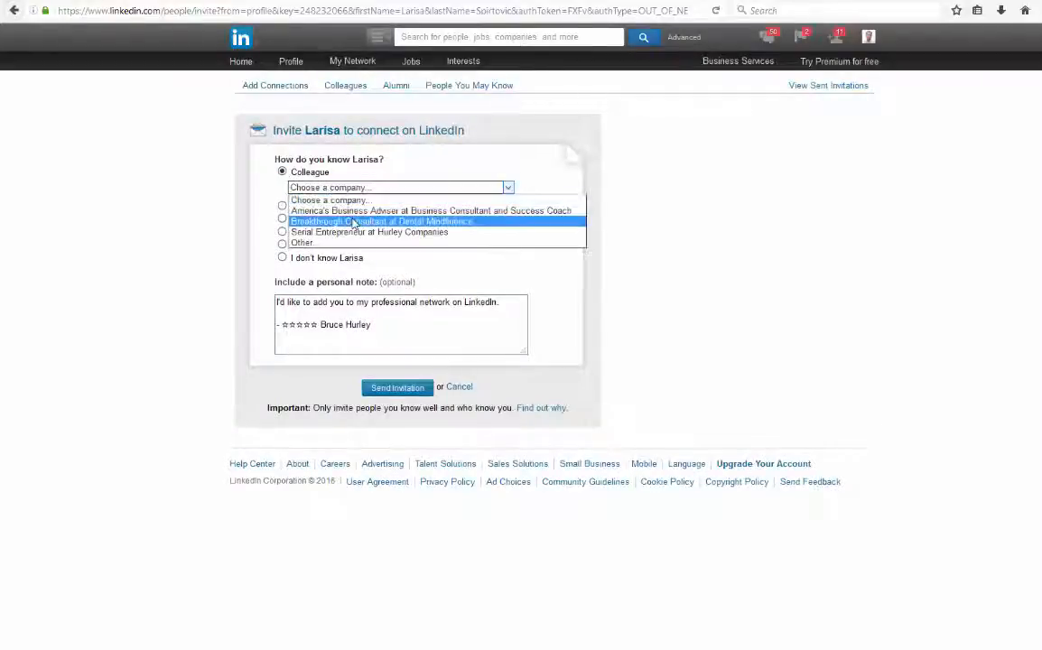
pyautogui.click(354, 222)
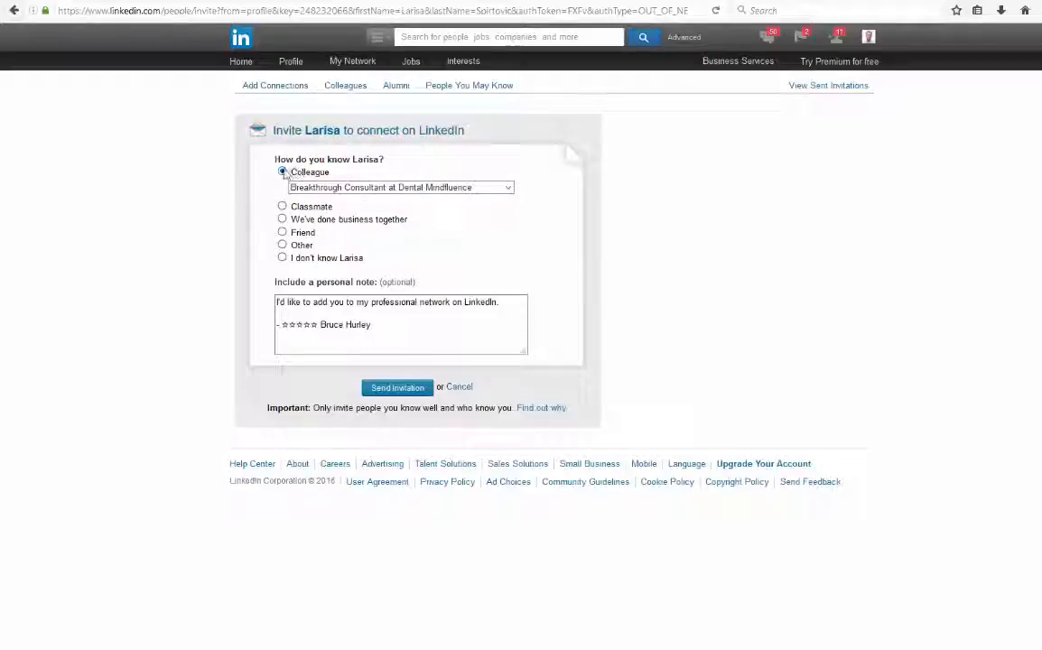
# Step: Keep Breakthrough Consultant at Dental Mindfluence as the colleague company, send the invitation, and return to results page 31
pyautogui.click(365, 187)
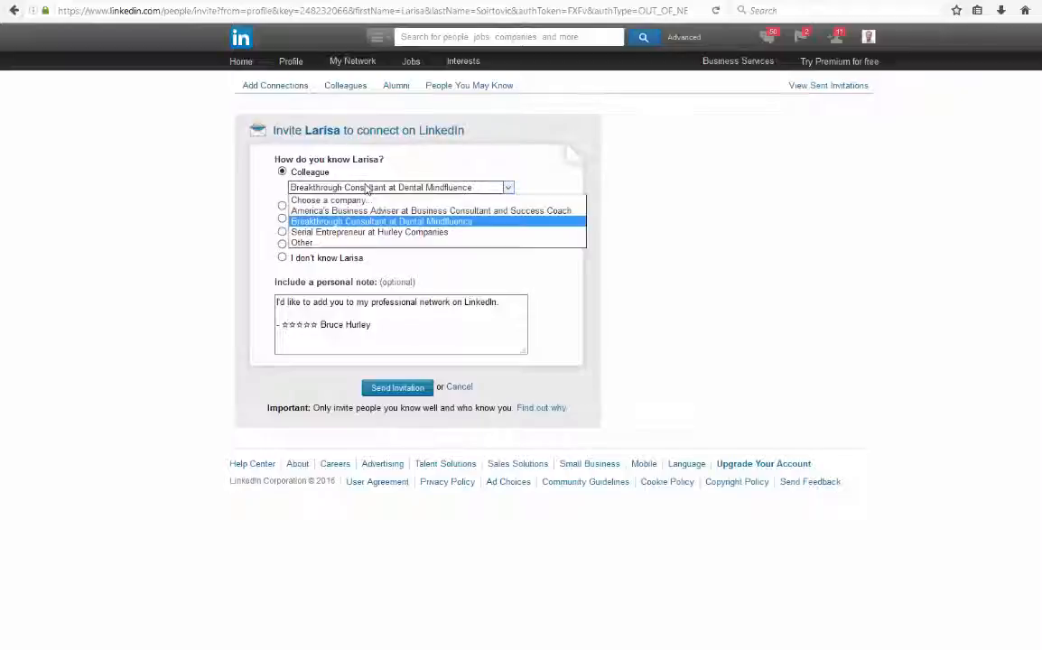
pyautogui.click(285, 187)
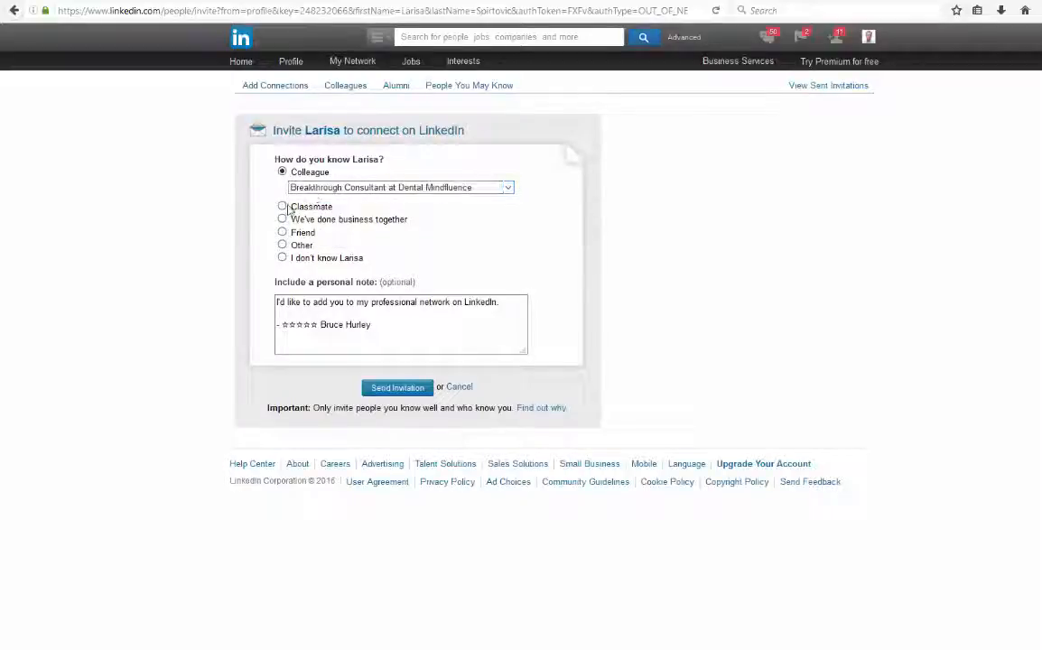
pyautogui.click(309, 190)
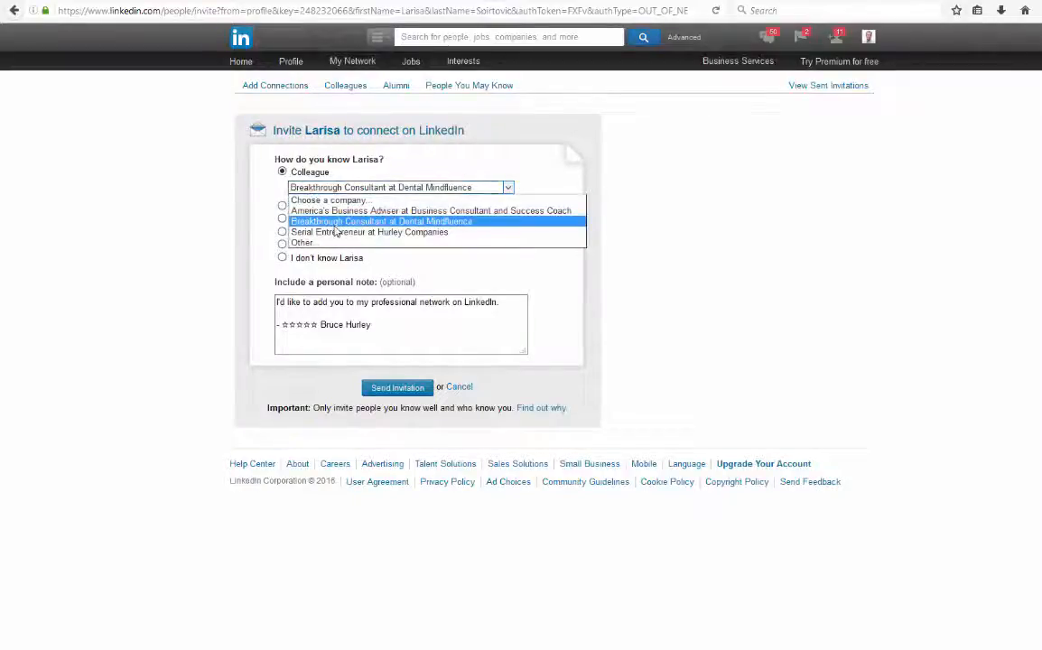
pyautogui.press('Escape')
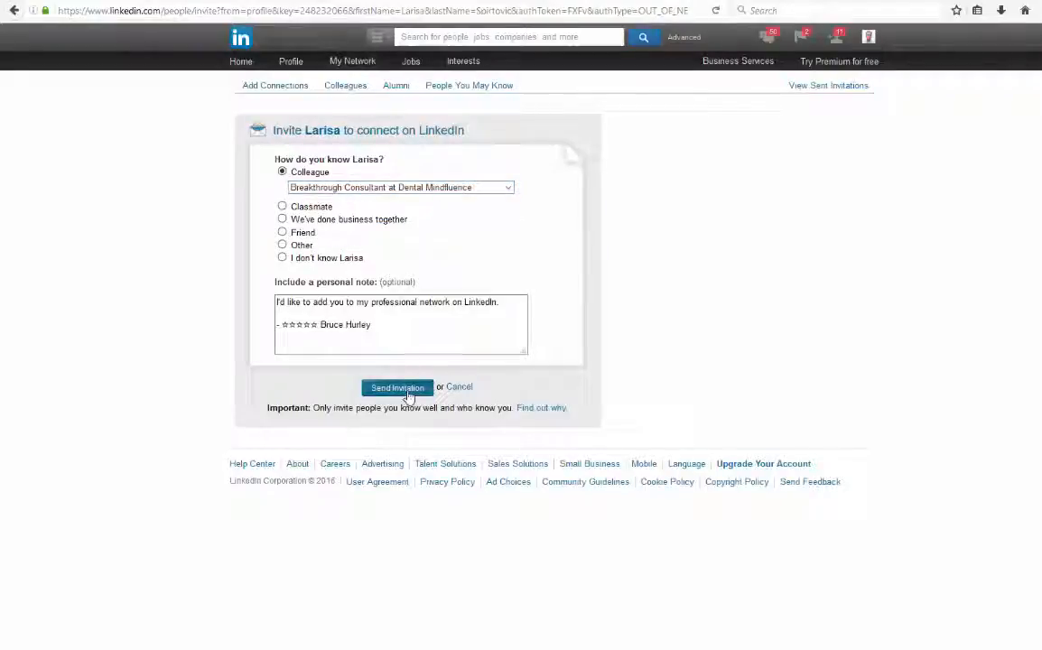
pyautogui.click(406, 390)
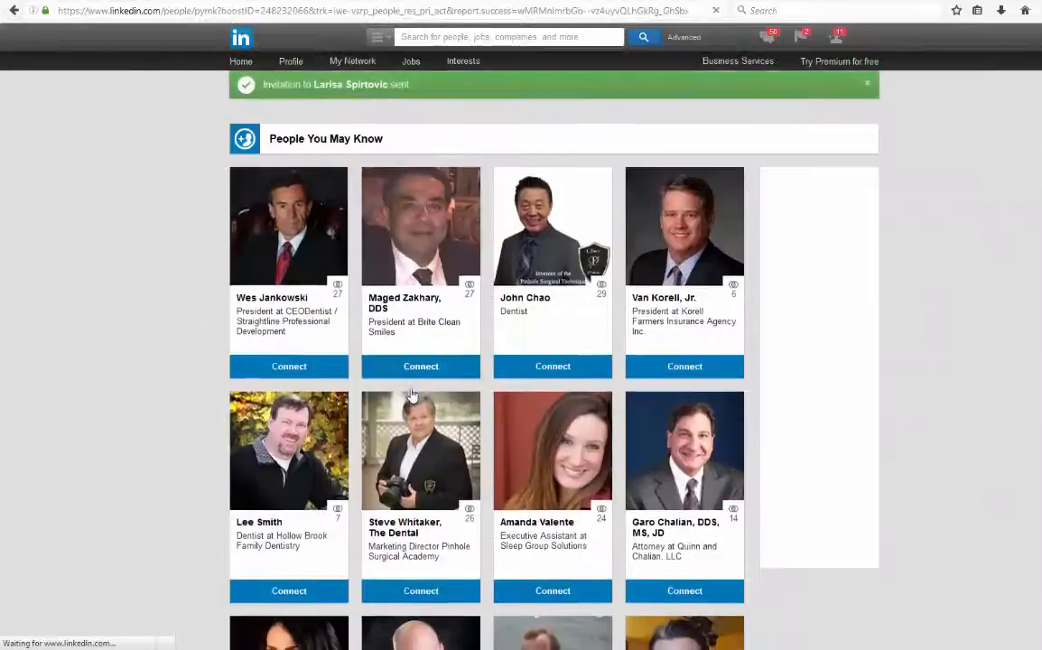
pyautogui.click(14, 12)
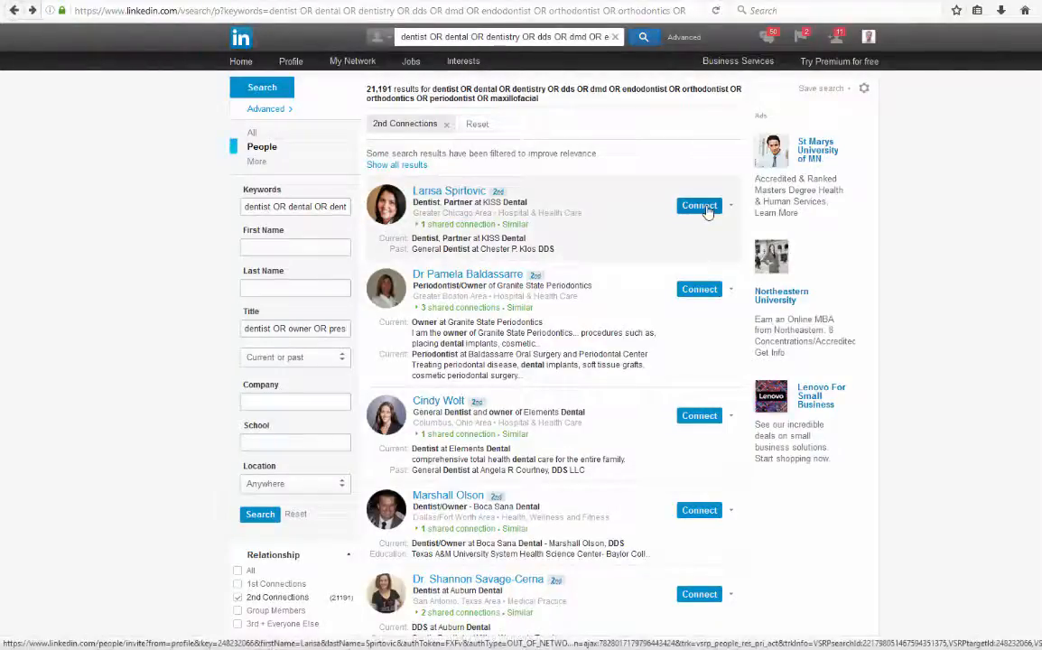
# Step: Send connection invitations to the second through seventh people on results page 31
pyautogui.click(705, 290)
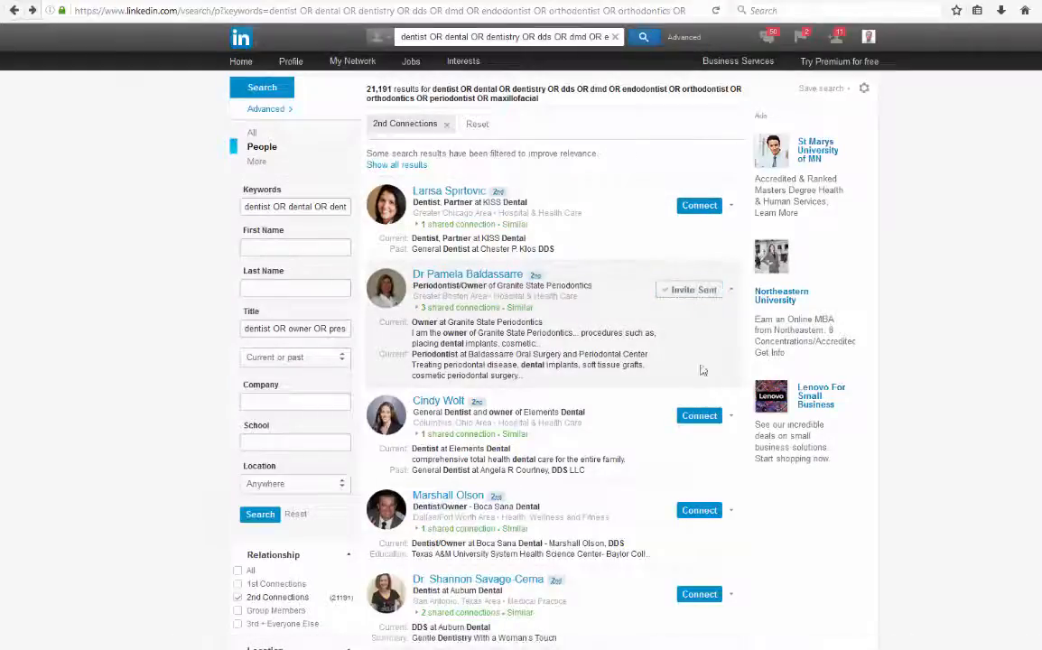
pyautogui.click(700, 416)
pyautogui.click(702, 511)
pyautogui.scroll(-3, 702, 518)
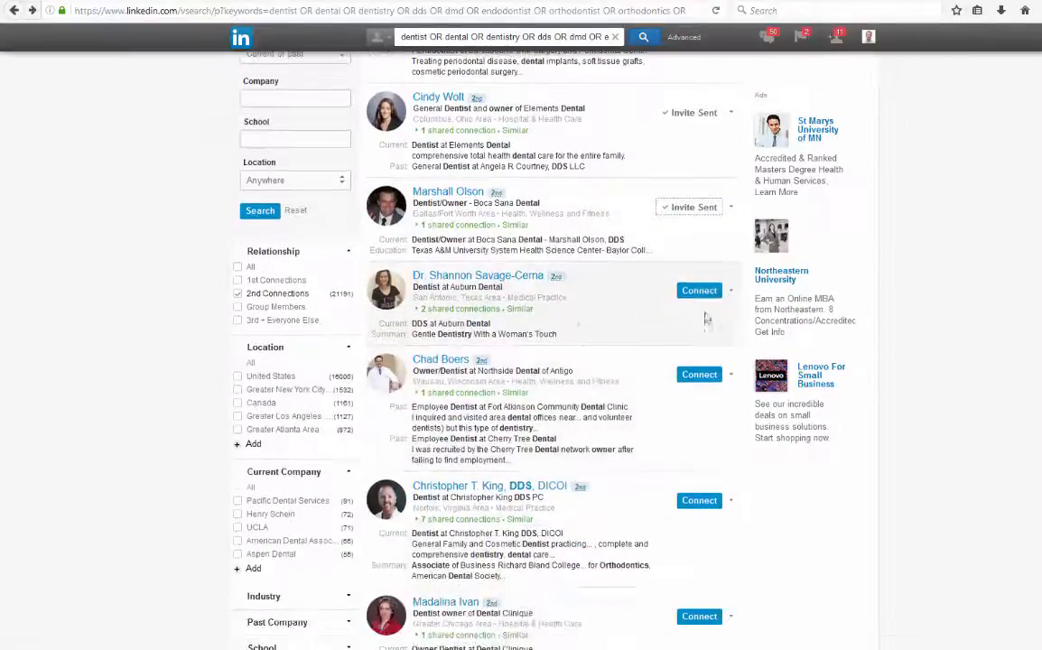
pyautogui.click(700, 291)
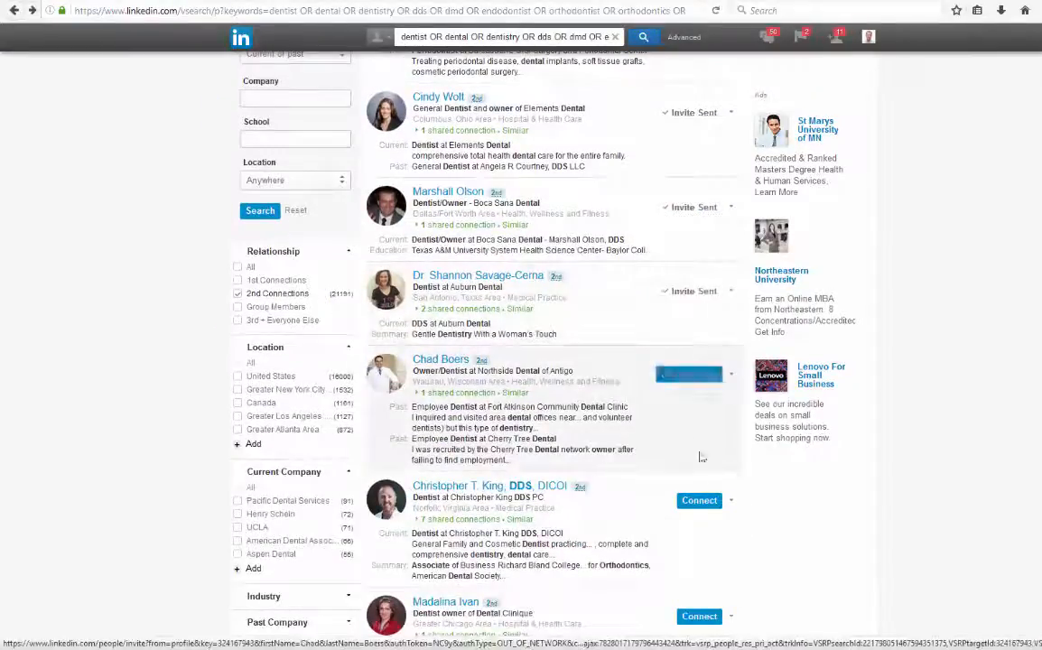
pyautogui.click(701, 502)
# Step: Send connection invitations to the last three people on results page 31
pyautogui.scroll(-1, 711, 581)
pyautogui.scroll(-2, 712, 581)
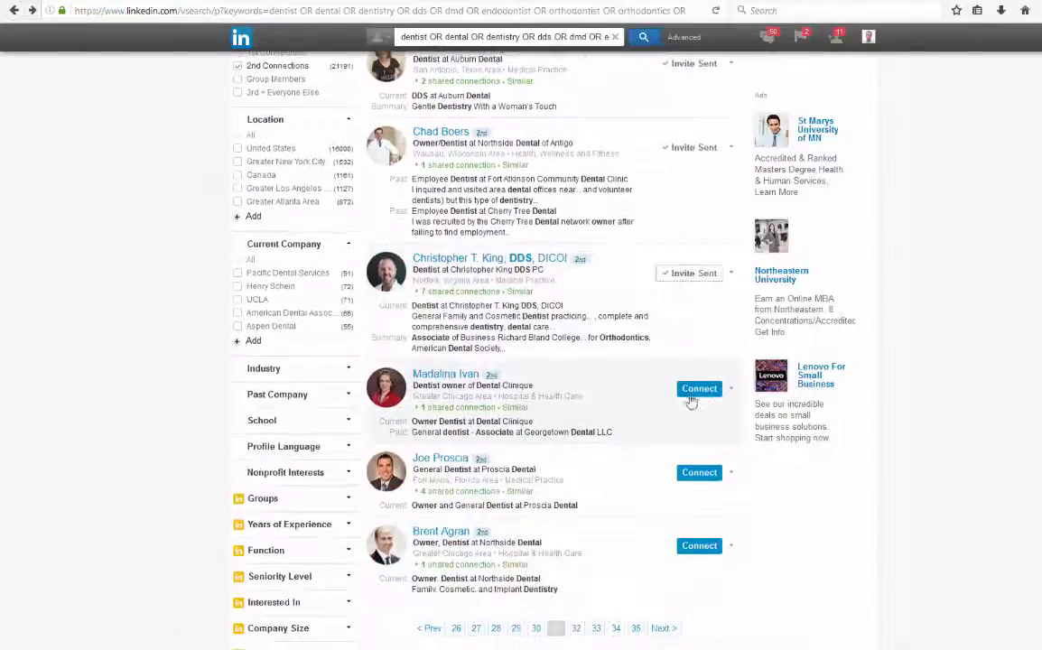
pyautogui.click(698, 390)
pyautogui.click(700, 473)
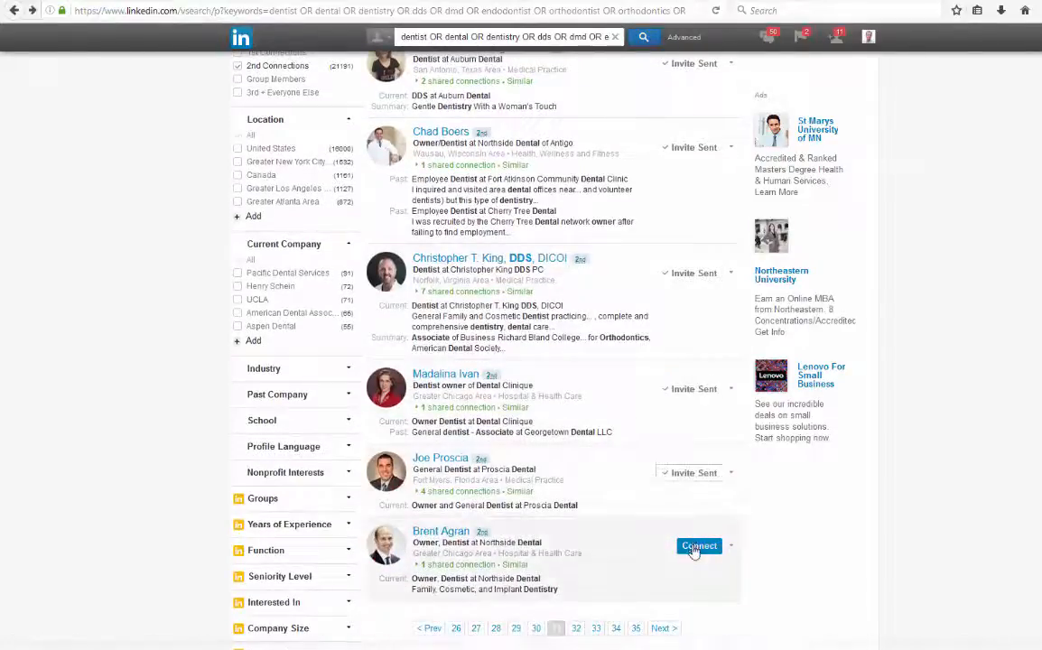
pyautogui.click(694, 548)
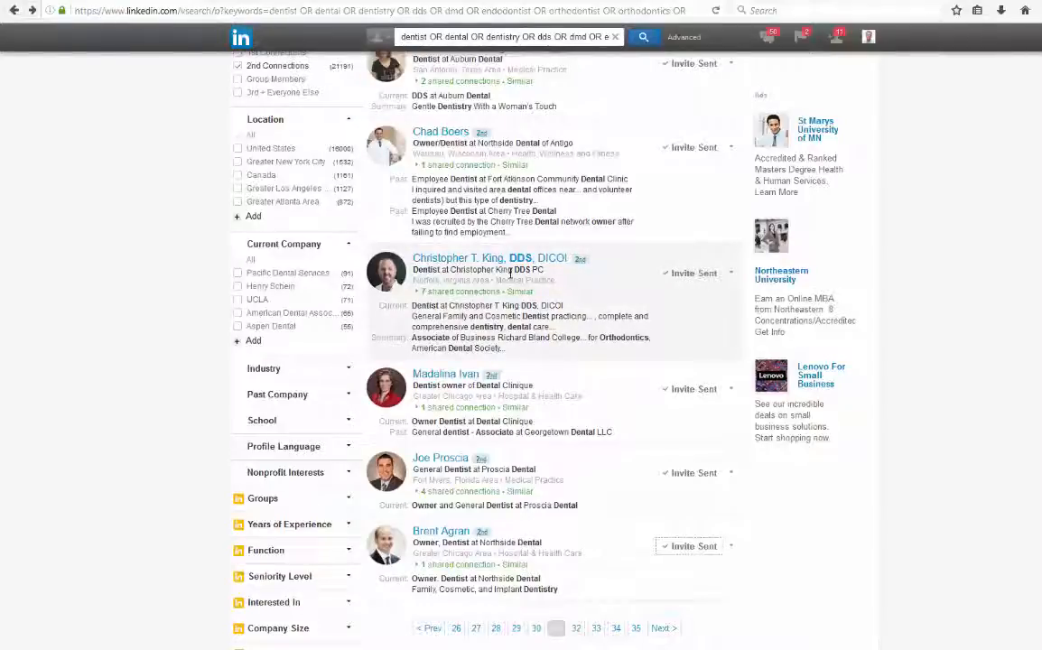
# Step: Open the list of own connections and highlight the line stating the connection count
pyautogui.scroll(6, 620, 246)
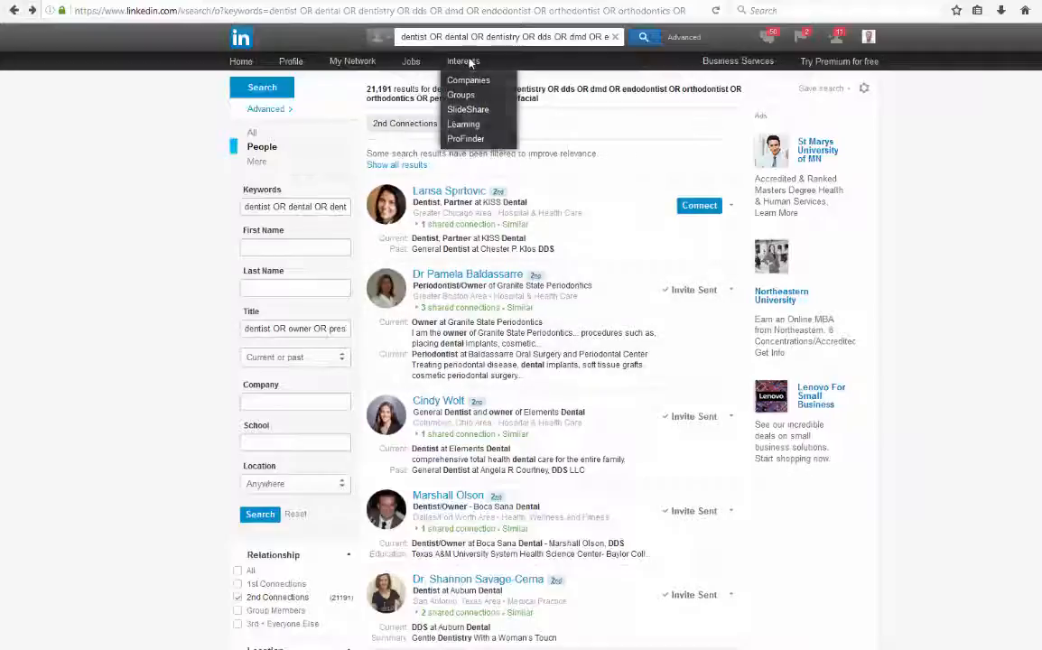
pyautogui.moveTo(352, 69)
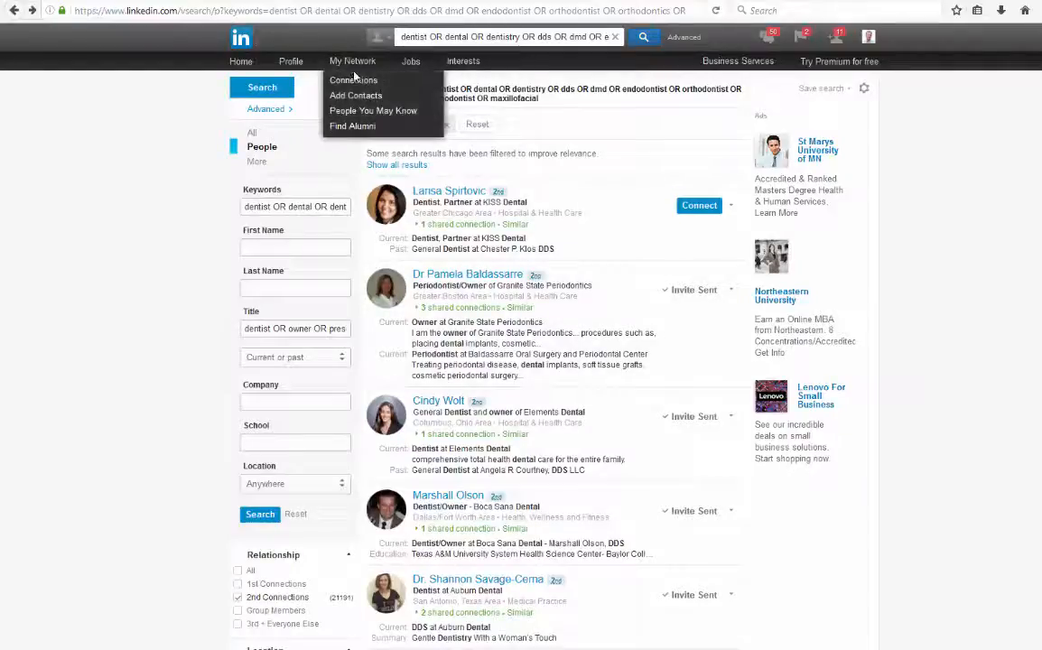
pyautogui.click(359, 83)
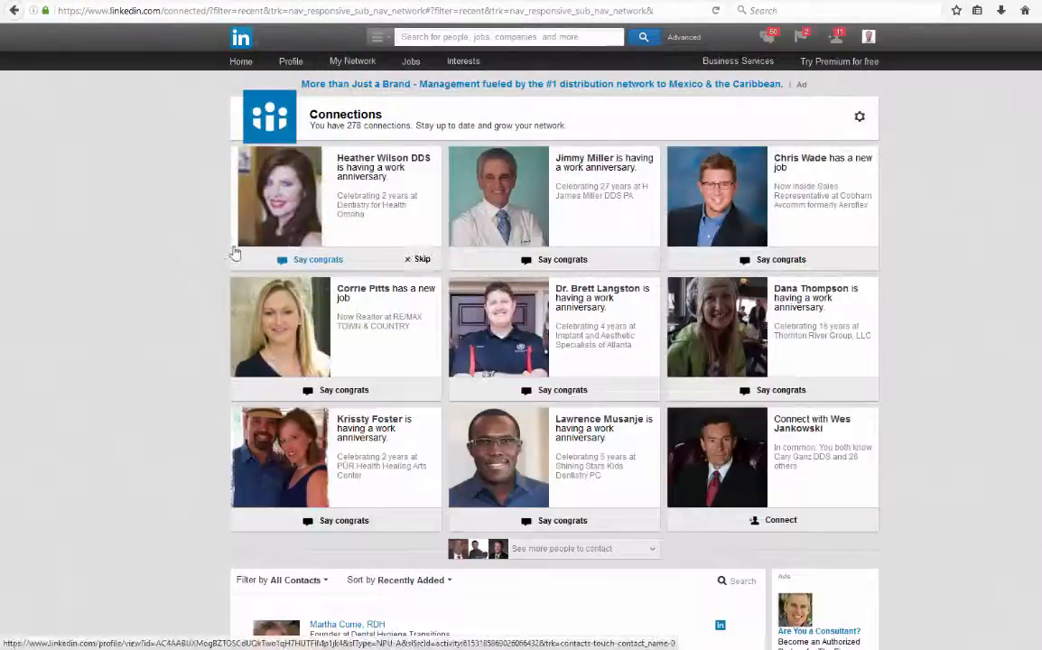
pyautogui.tripleClick(357, 125)
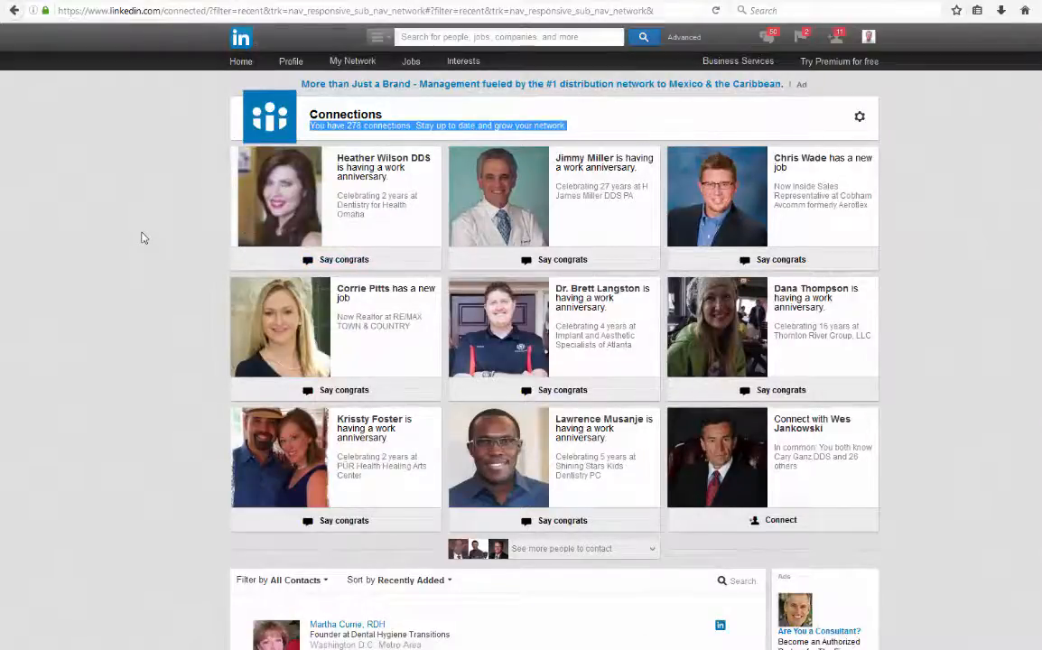
# Step: Review the recently added contacts and remove the founder at Dental Hygiene Transitions as a connection
pyautogui.scroll(-5, 141, 237)
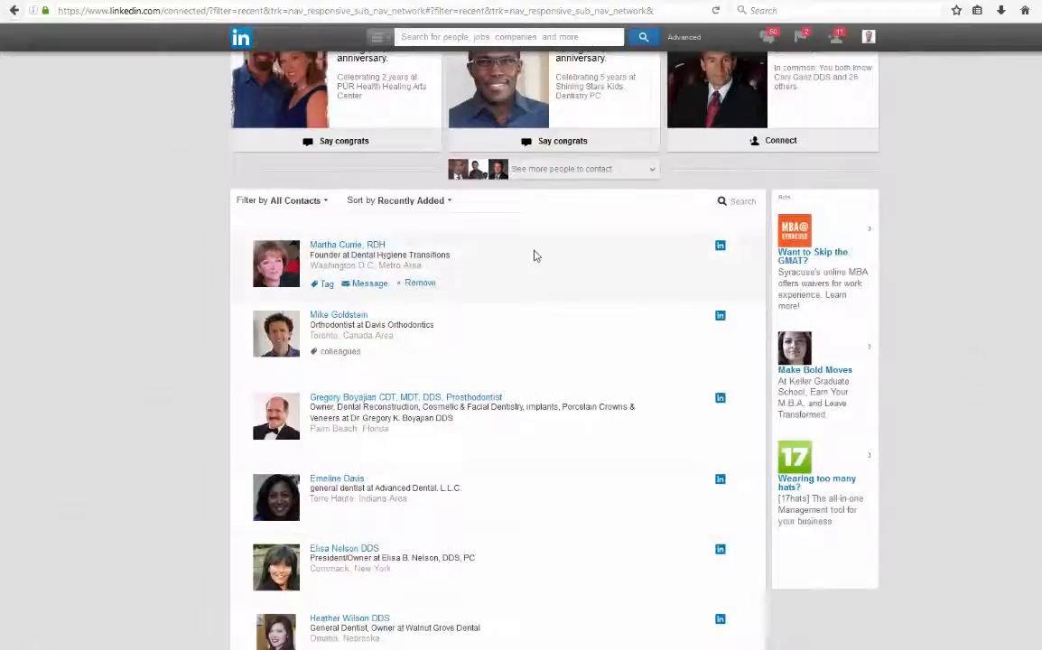
pyautogui.scroll(-1, 488, 250)
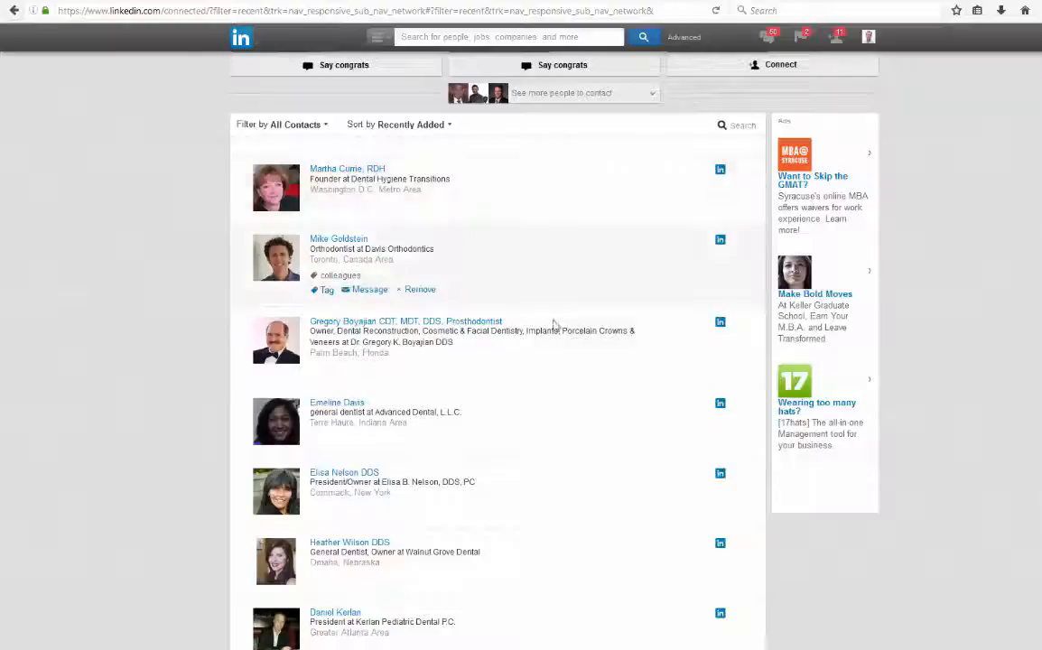
pyautogui.scroll(-3, 554, 324)
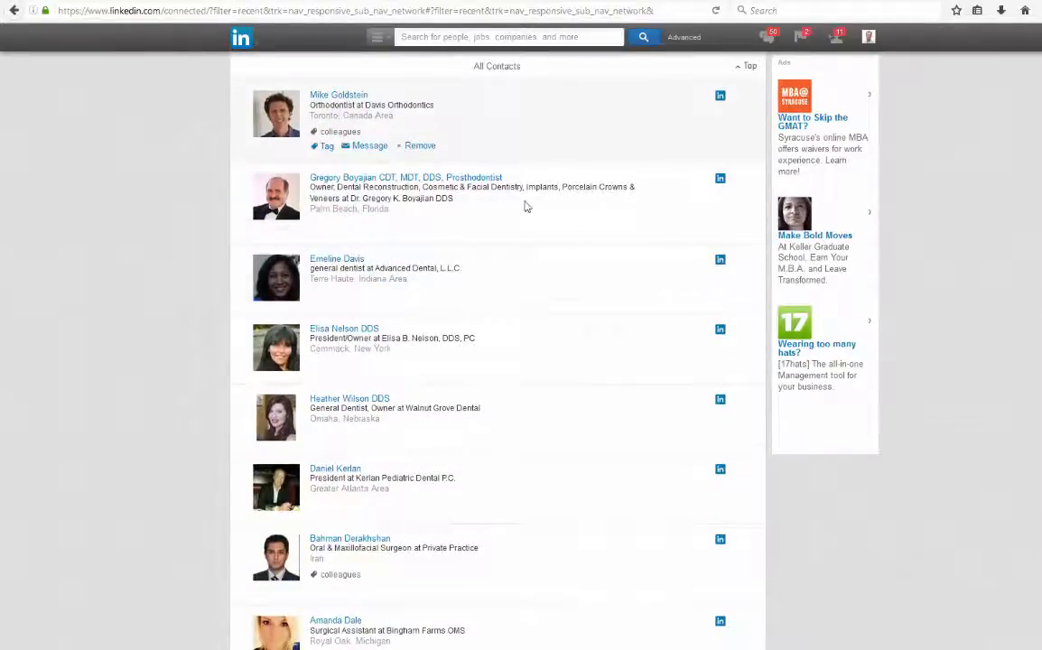
pyautogui.scroll(3, 488, 194)
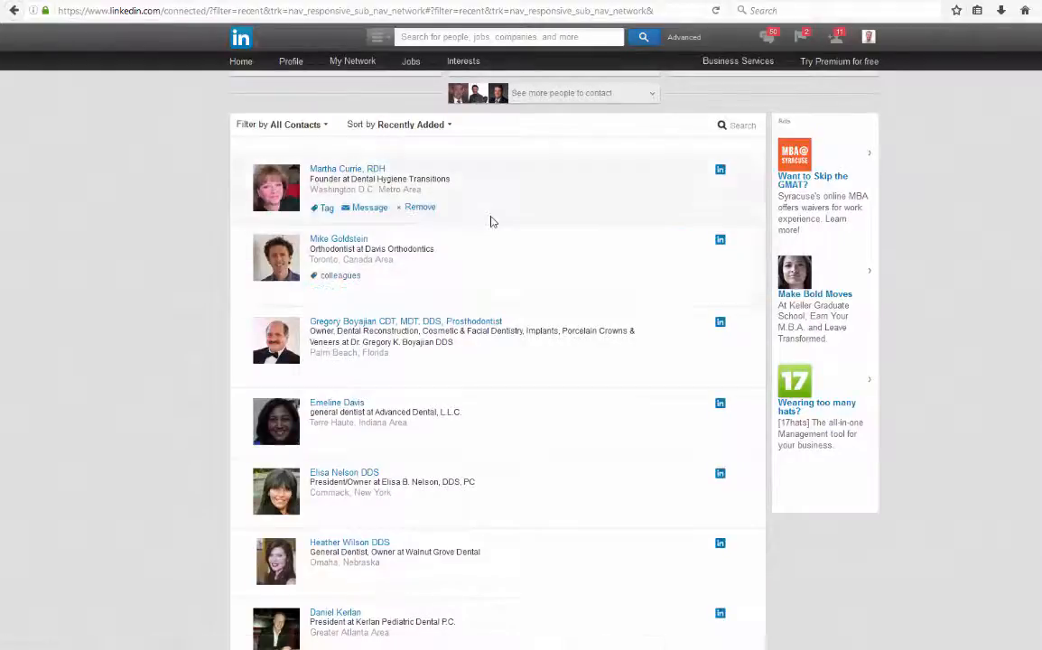
pyautogui.click(420, 207)
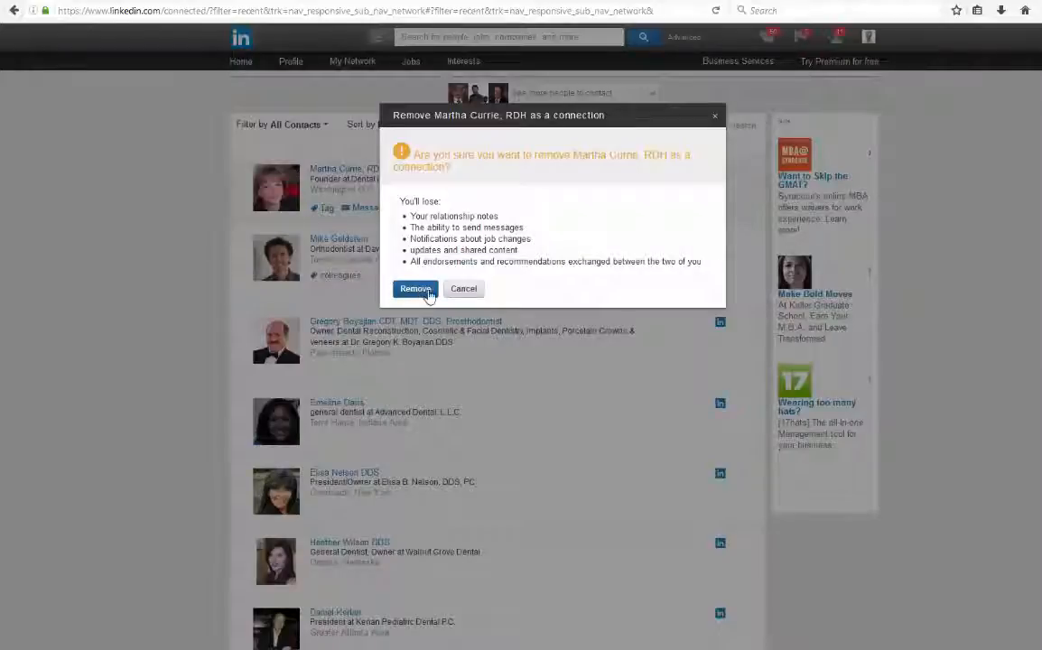
pyautogui.click(412, 288)
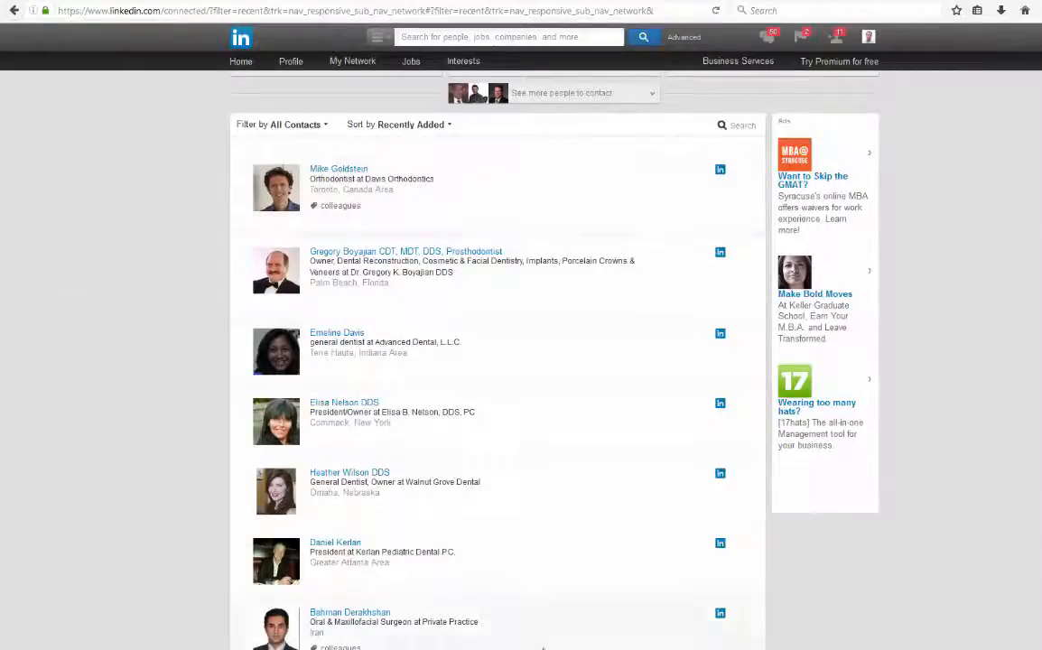
# Step: Start a message to the orthodontist at Davis Orthodontics with subject "Your LinkedIn profile" and a body asking what made them choose this profession
pyautogui.moveTo(543, 649)
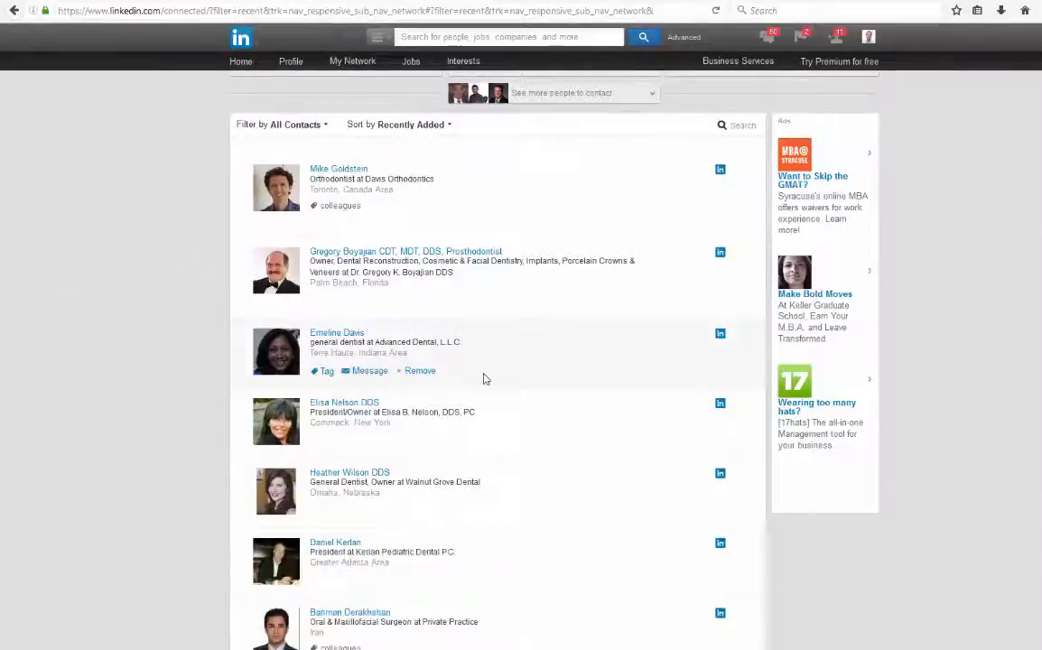
pyautogui.moveTo(506, 646)
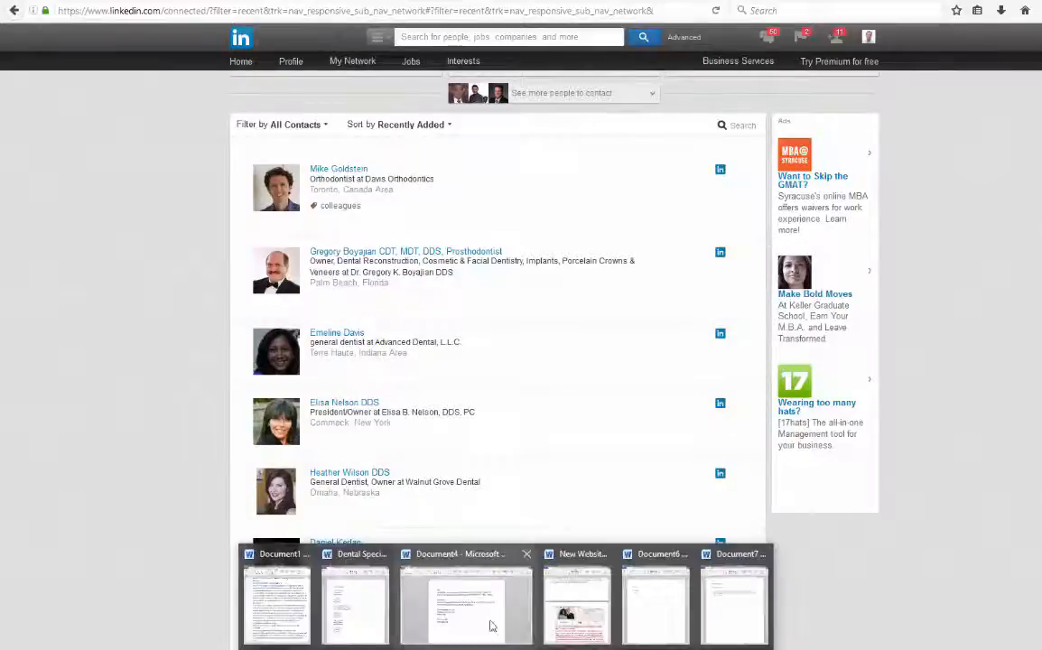
pyautogui.moveTo(380, 607)
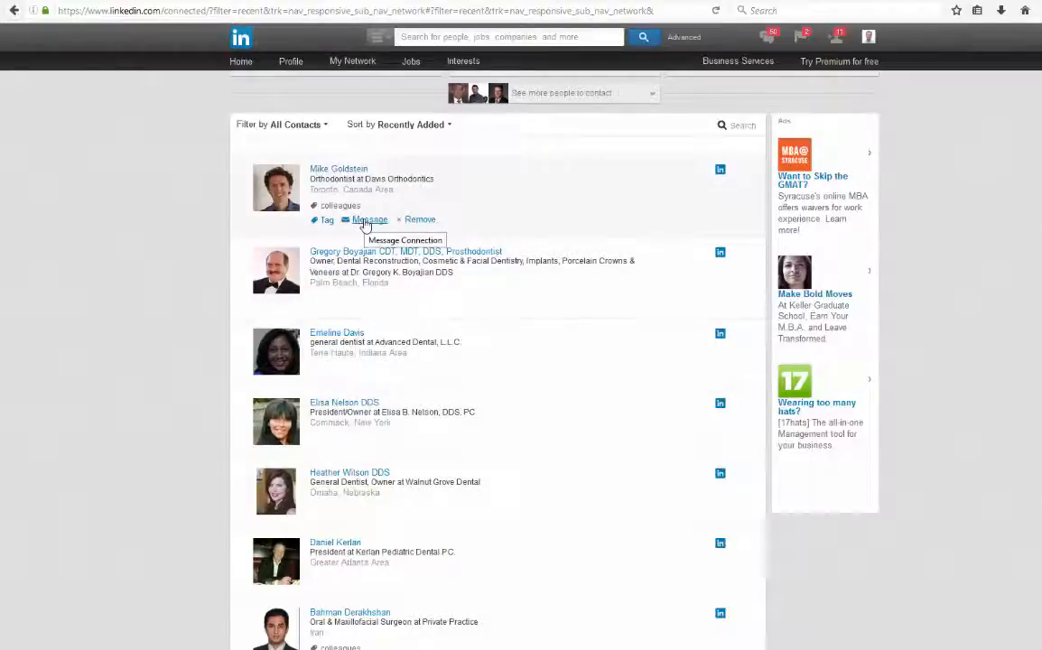
pyautogui.click(365, 223)
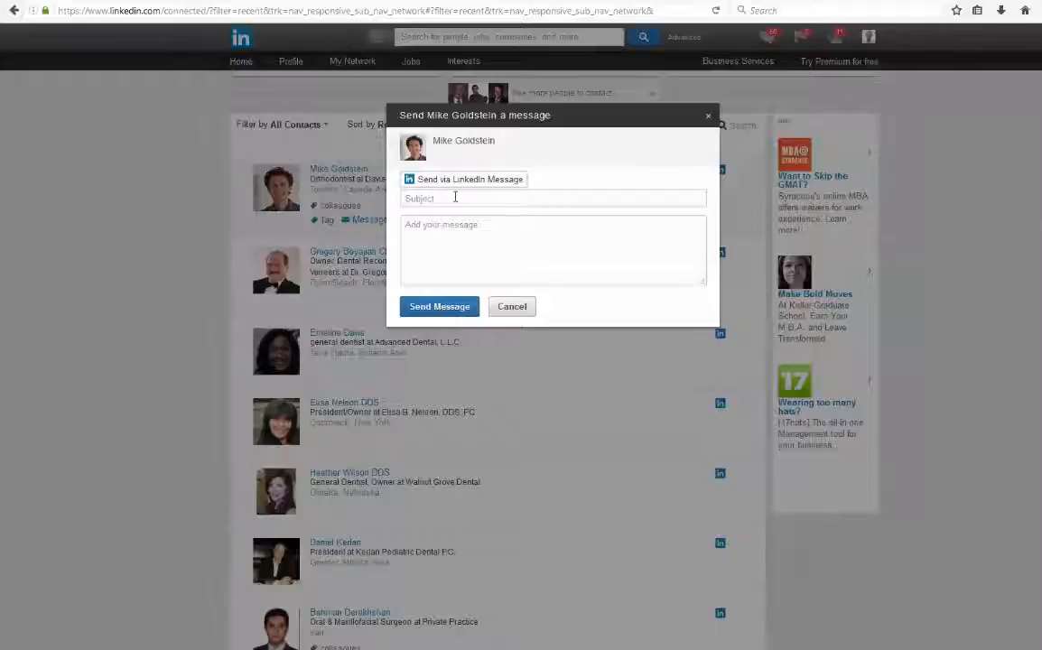
pyautogui.click(455, 197)
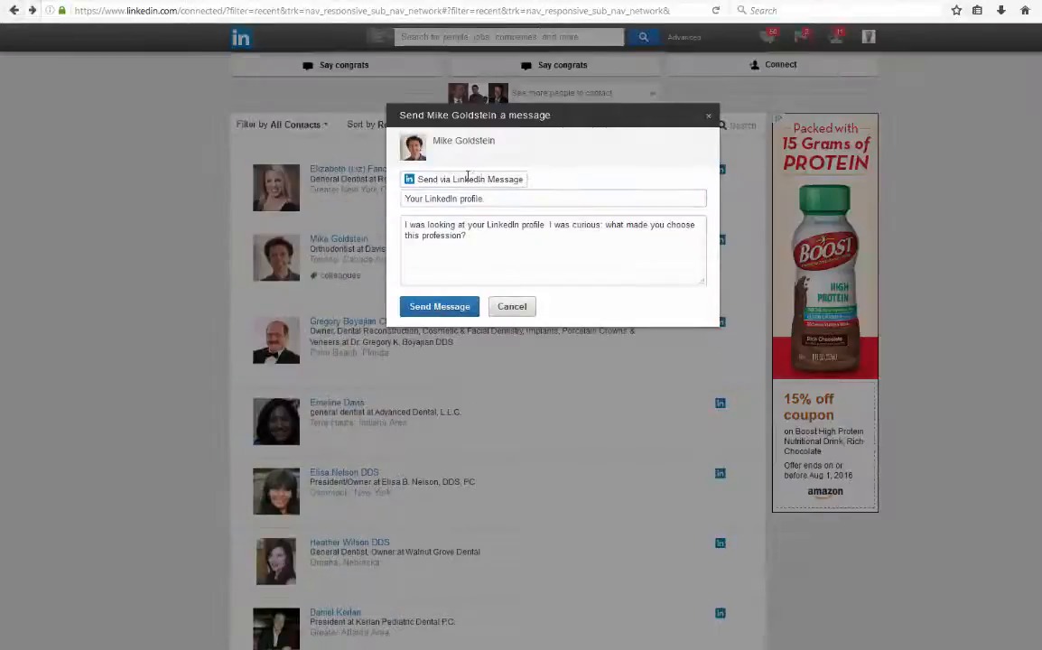
# Step: Replace the message's subject with "Quick question"
pyautogui.click(500, 200)
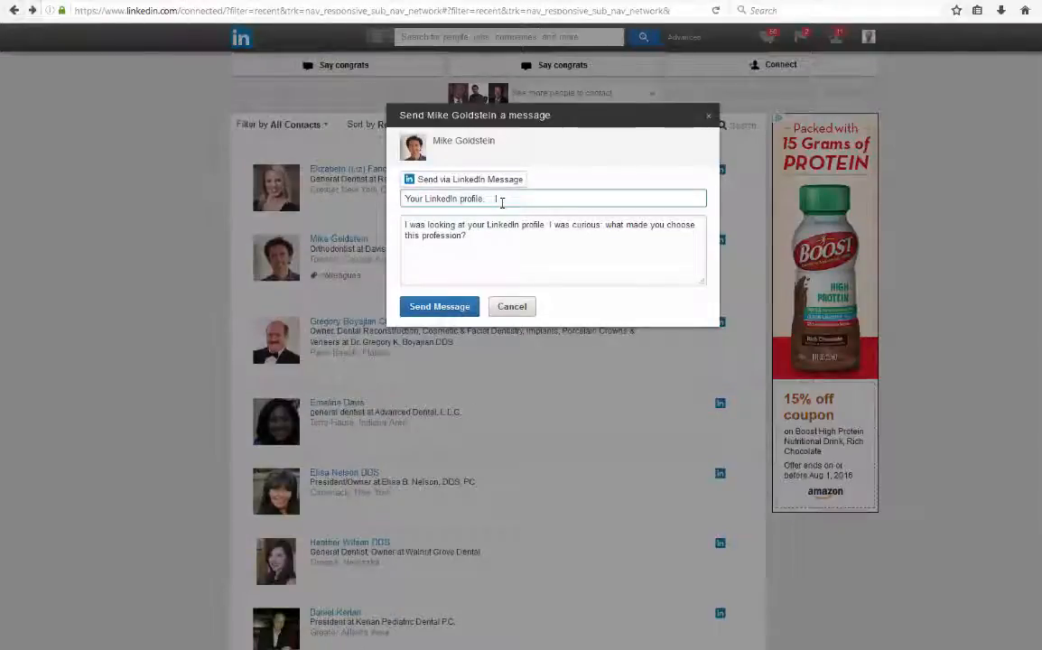
pyautogui.moveTo(500, 203); pyautogui.dragTo(364, 202)
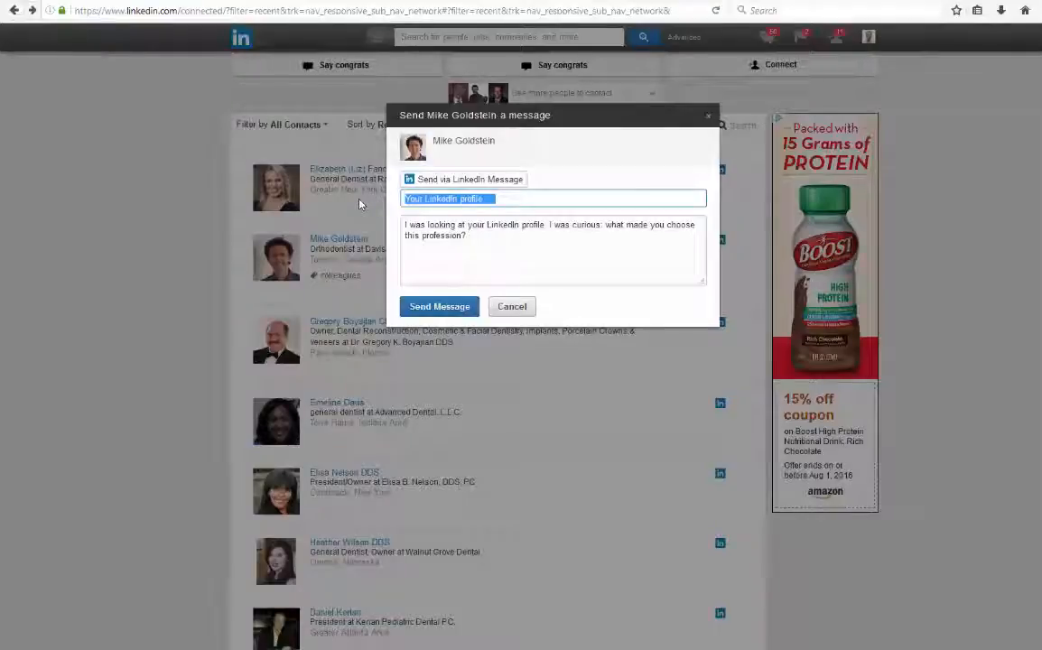
pyautogui.write('Quick quest')
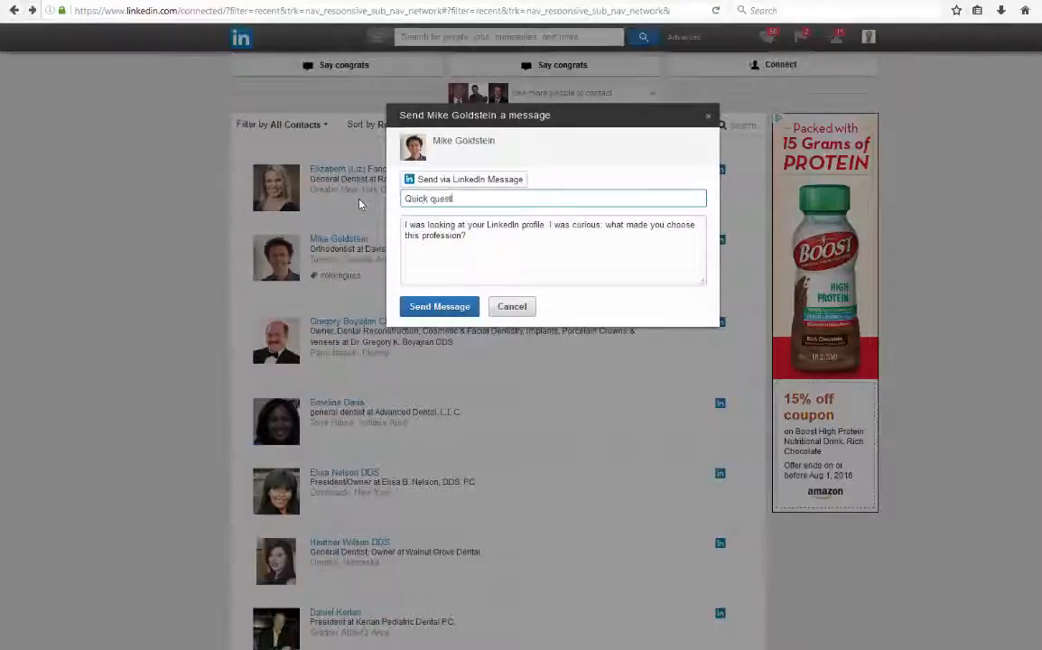
pyautogui.write('ion')
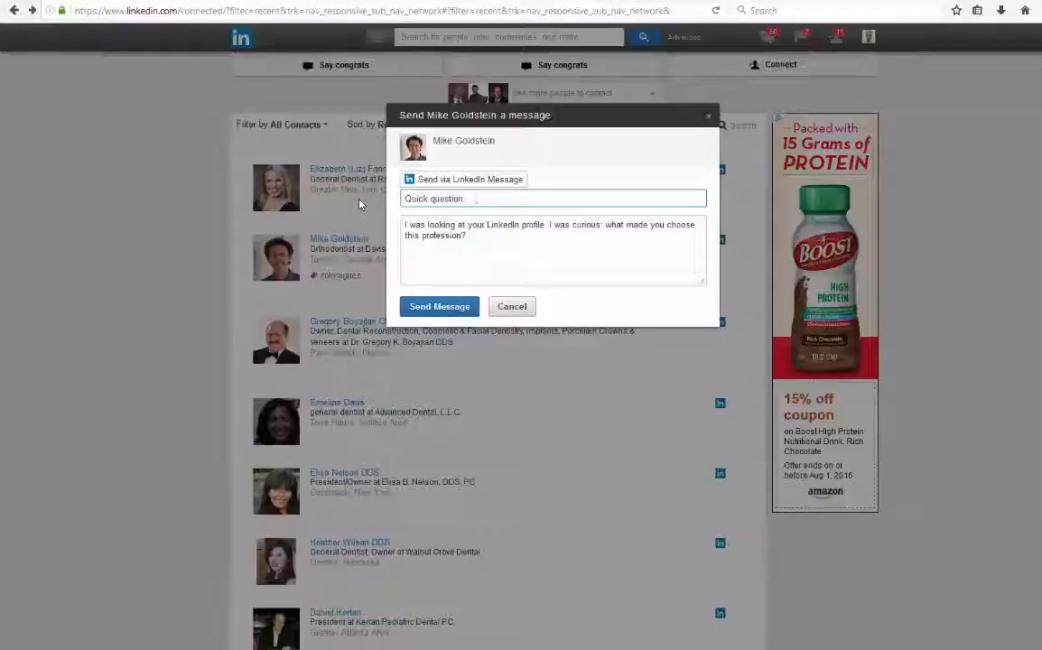
pyautogui.hotkey('ctrl', 'a')
pyautogui.click(596, 178)
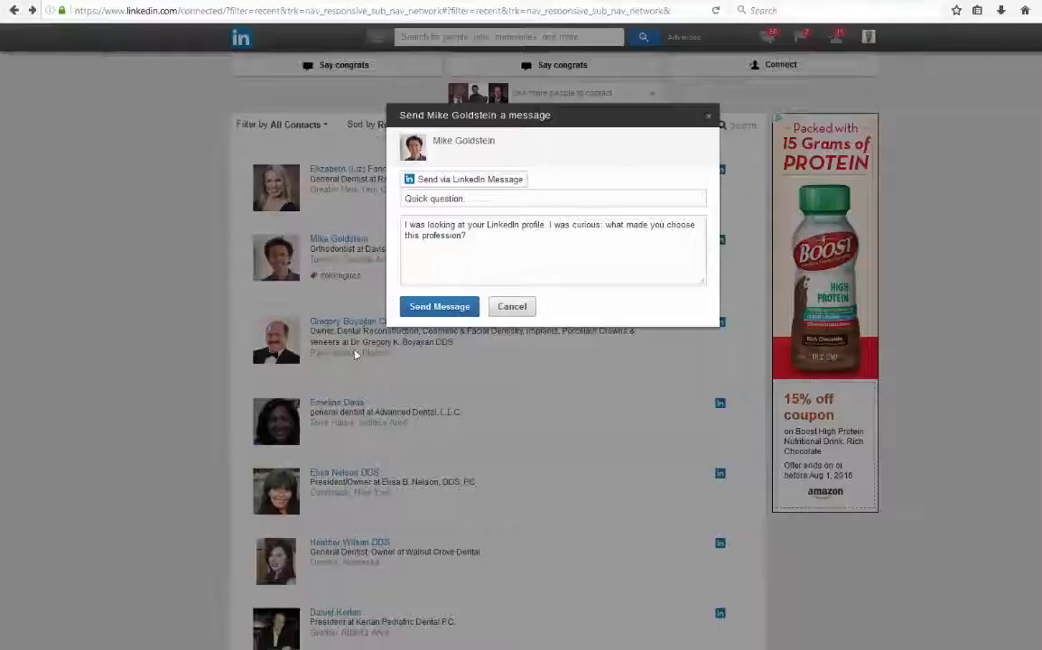
# Step: Reword the opening of the message to the orthodontist as "I'm writing an article and was looking at your LinkedIn profile"
pyautogui.moveTo(566, 246); pyautogui.dragTo(382, 245)
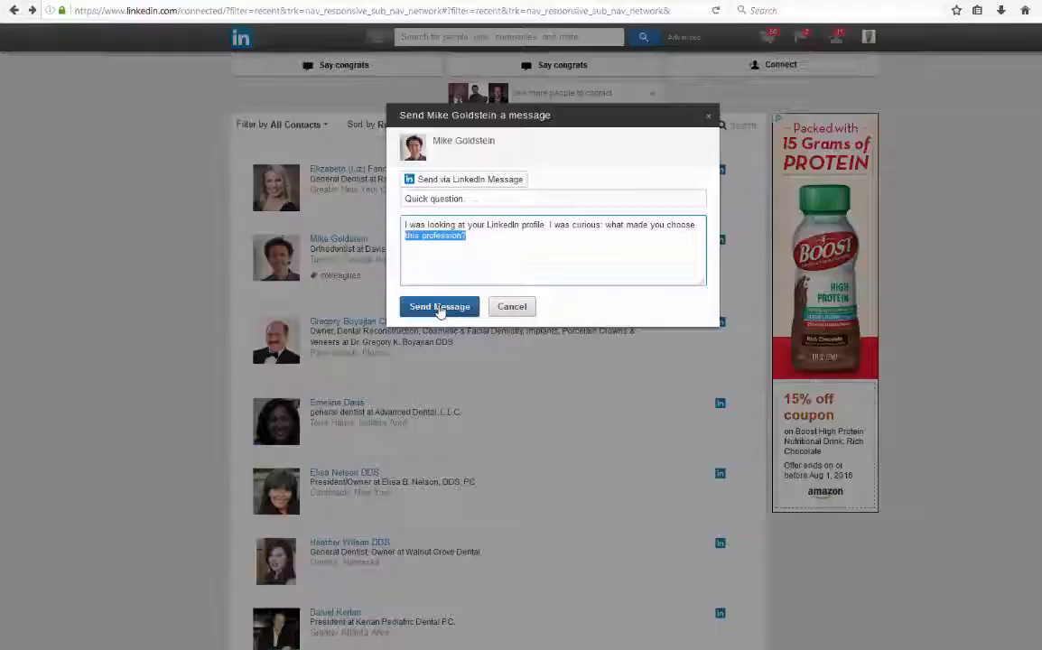
pyautogui.click(509, 233)
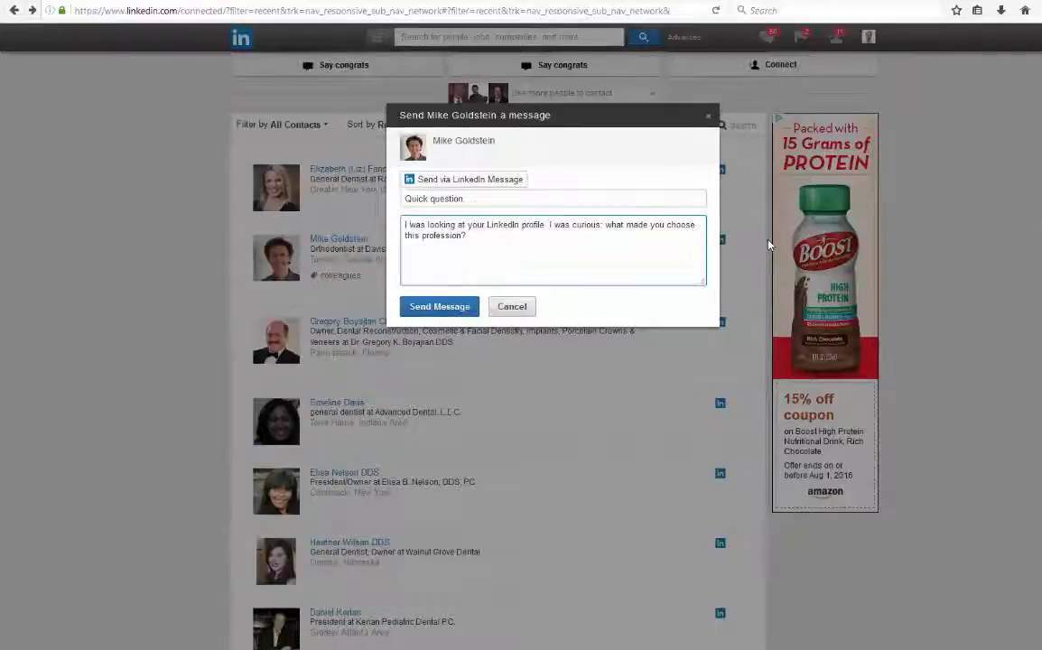
pyautogui.hotkey('ctrl', 'Home')
pyautogui.write("I'm writing ")
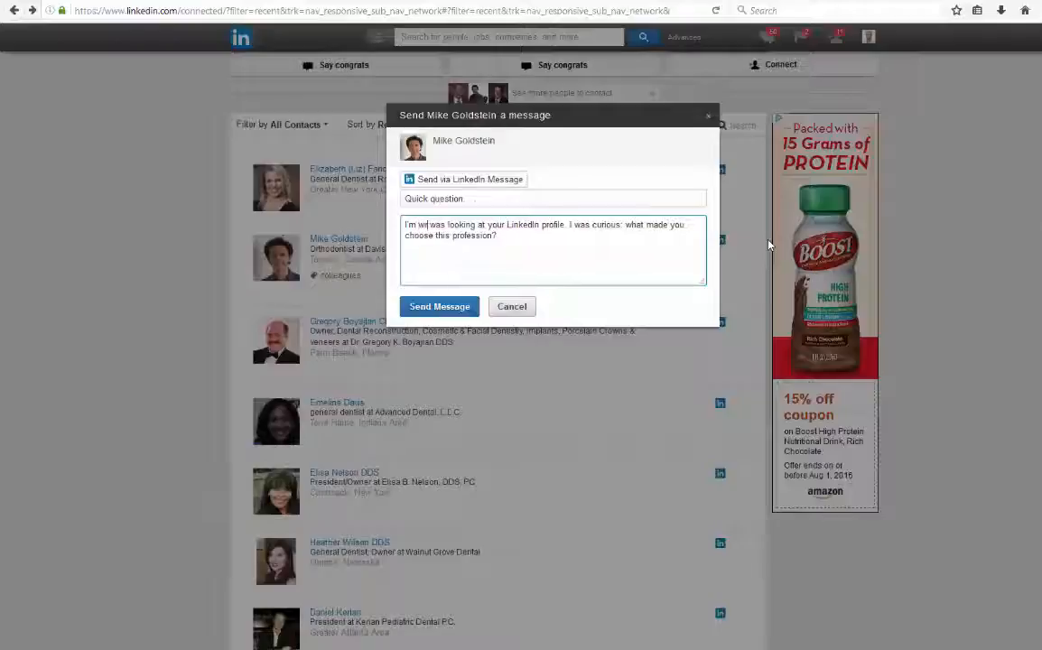
pyautogui.write('an a')
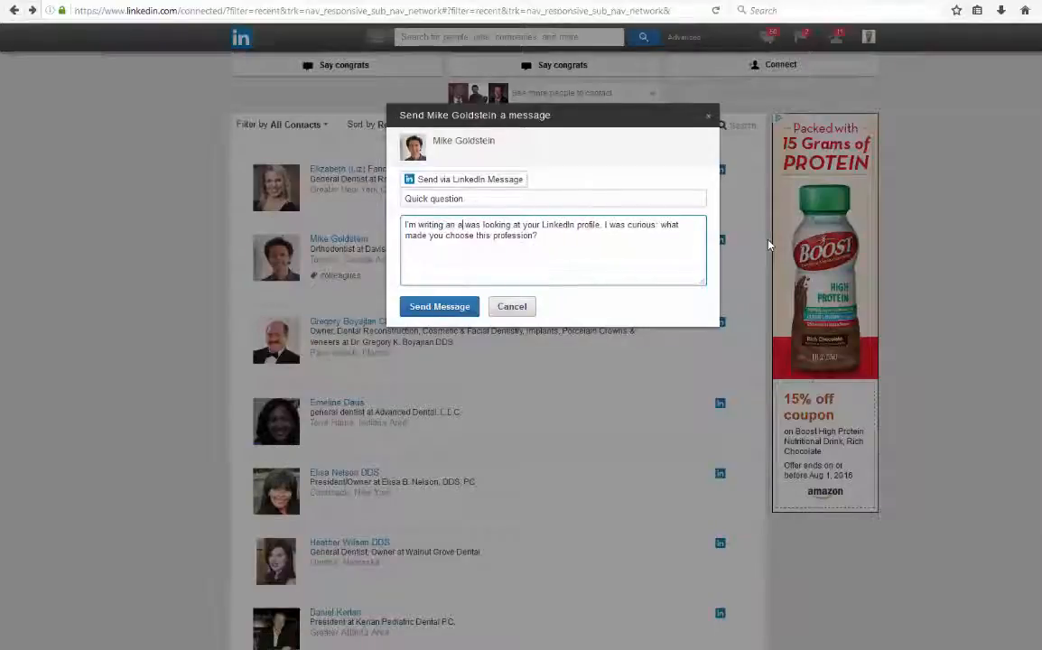
pyautogui.write('rticle and')
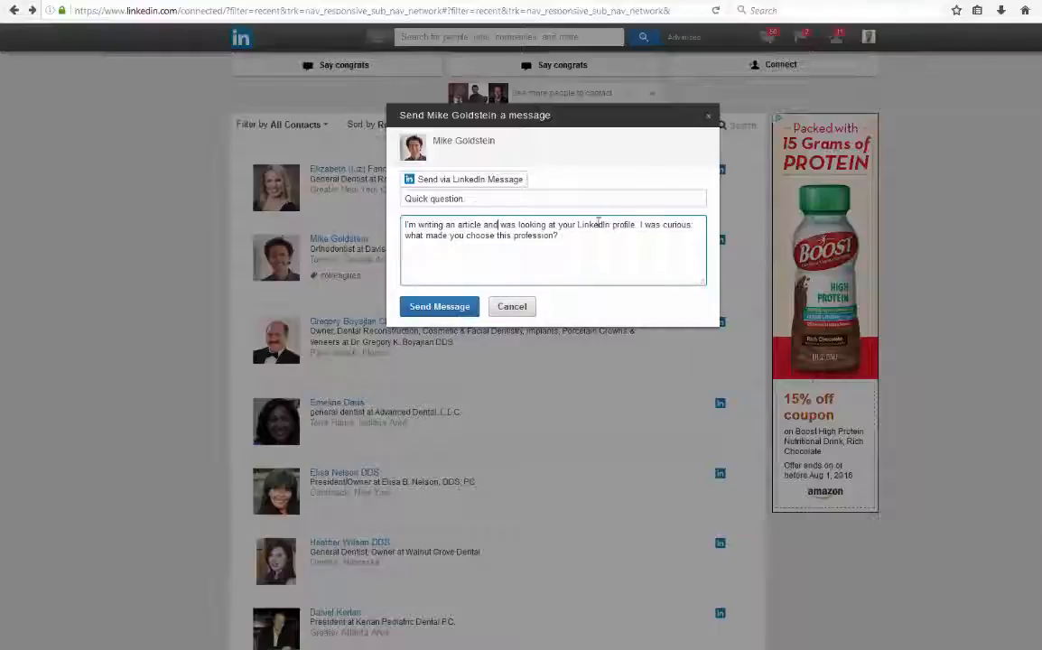
# Step: Copy the full message text for reuse and send the message to the orthodontist at Davis Orthodontics
pyautogui.moveTo(567, 236); pyautogui.dragTo(361, 229)
pyautogui.hotkey('ctrl', 'c')
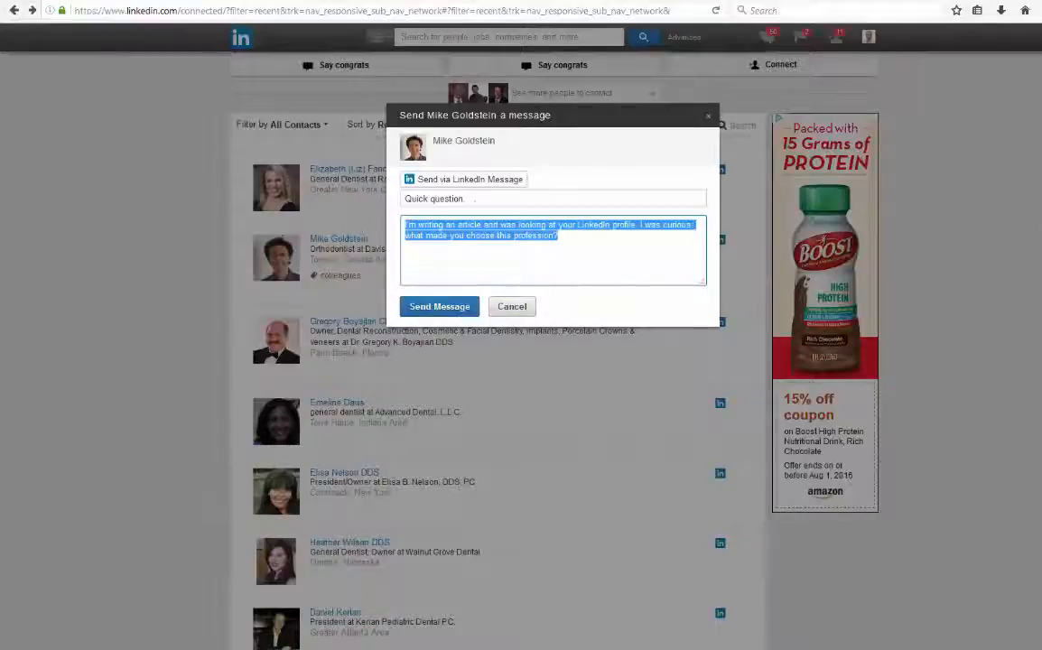
pyautogui.click(362, 229)
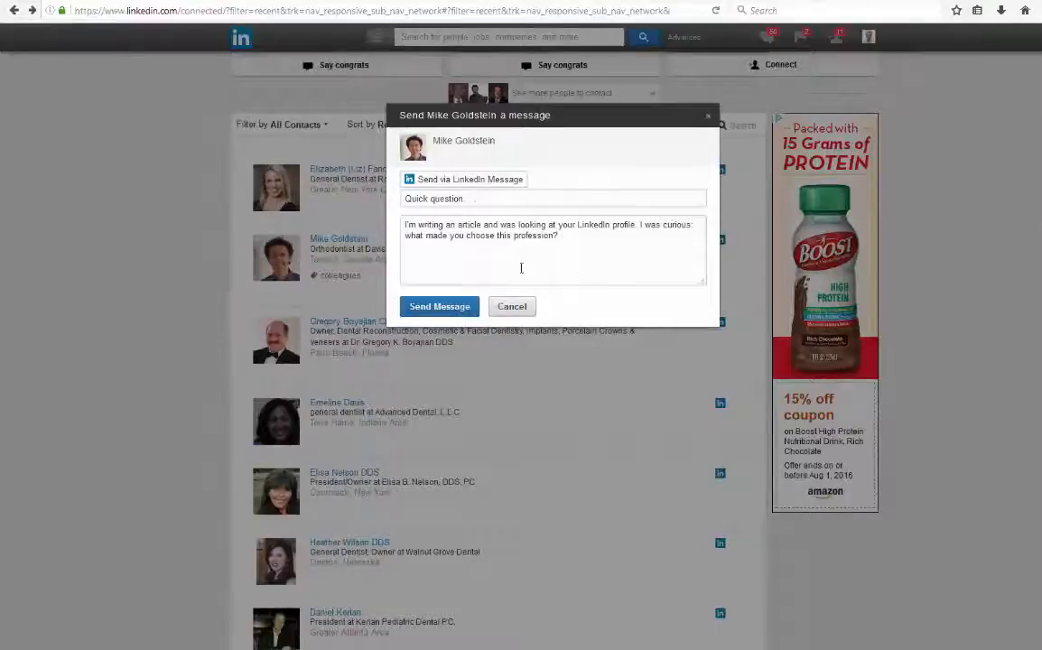
pyautogui.click(487, 227)
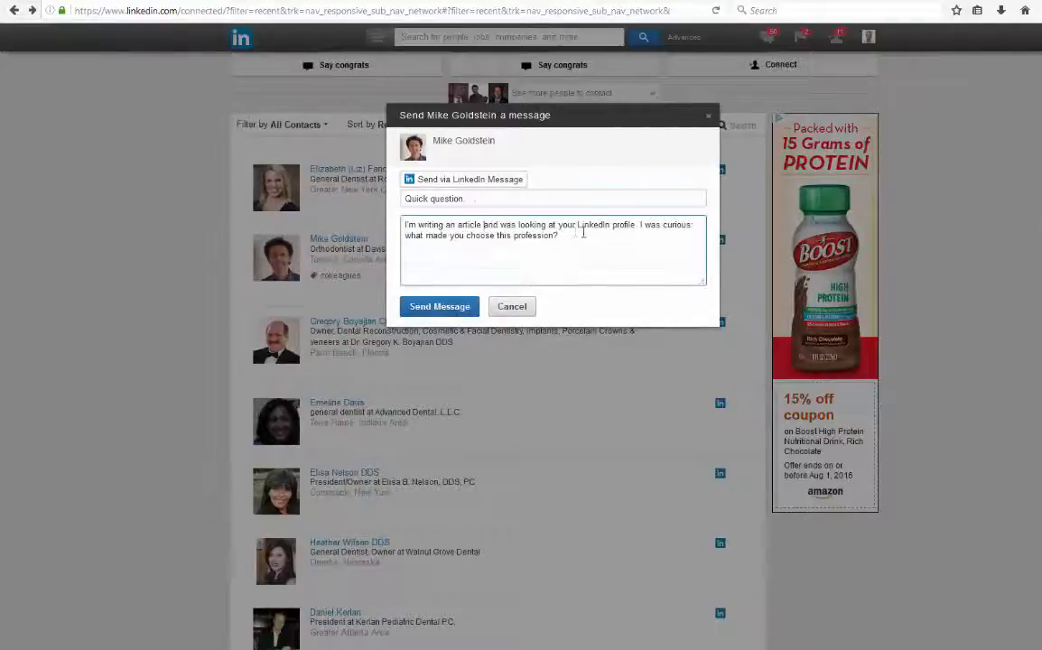
pyautogui.click(456, 309)
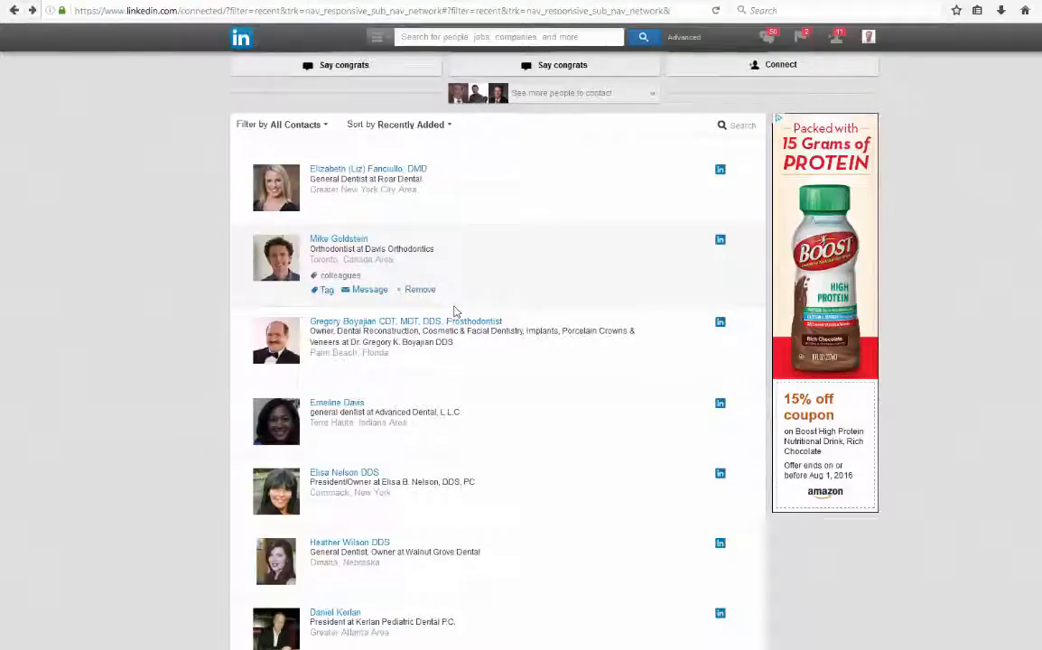
pyautogui.click(371, 292)
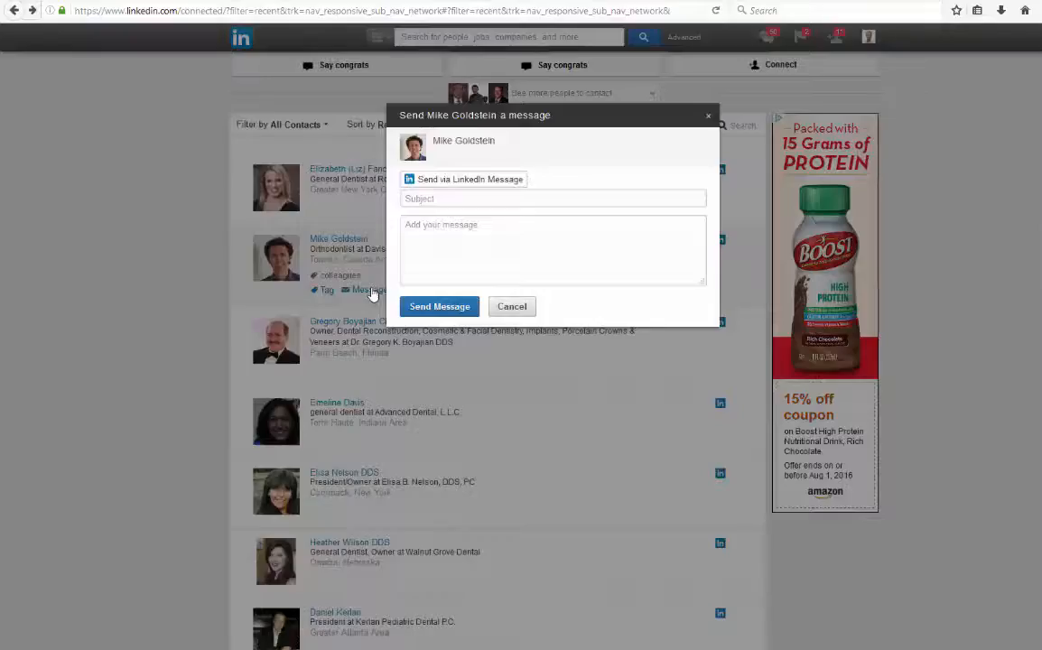
pyautogui.click(710, 118)
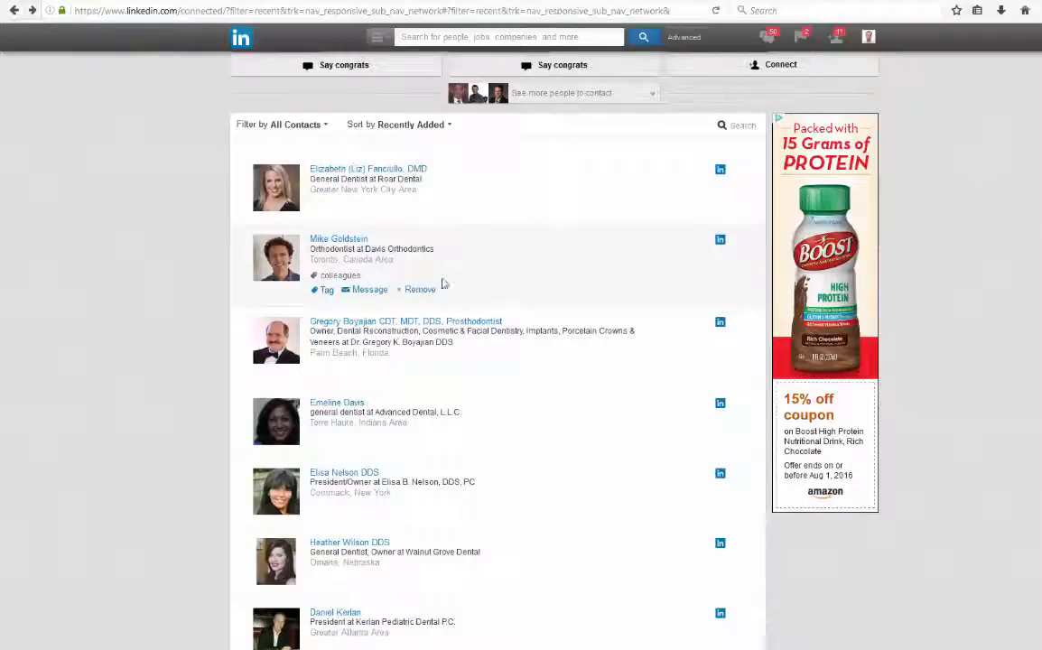
# Step: Create a new tag "message 1" and apply it to the orthodontist at Davis Orthodontics
pyautogui.click(325, 292)
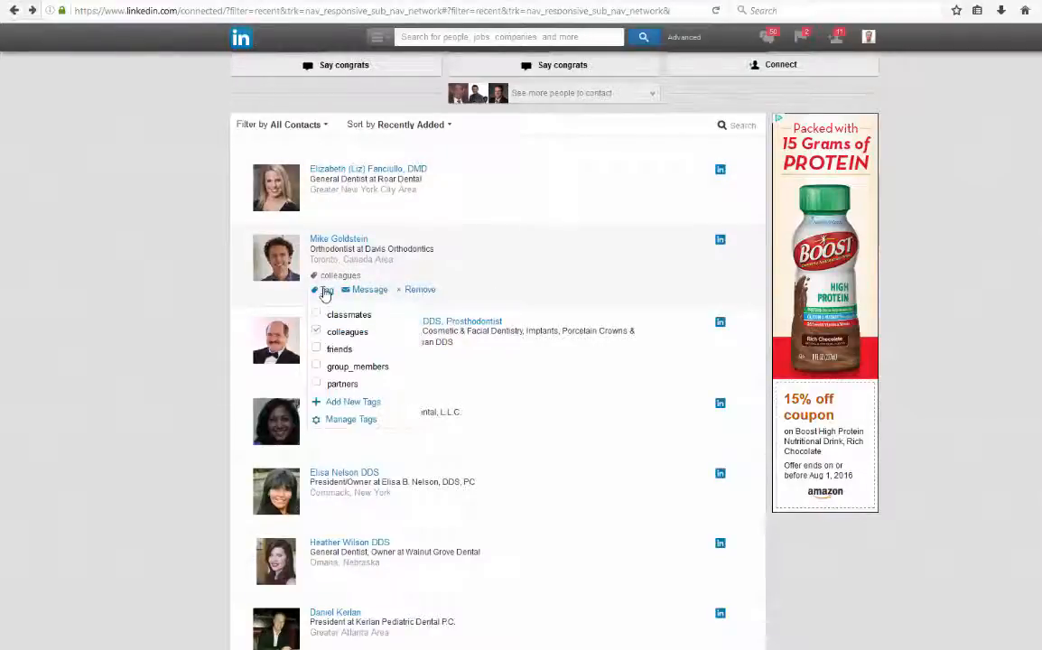
pyautogui.click(353, 402)
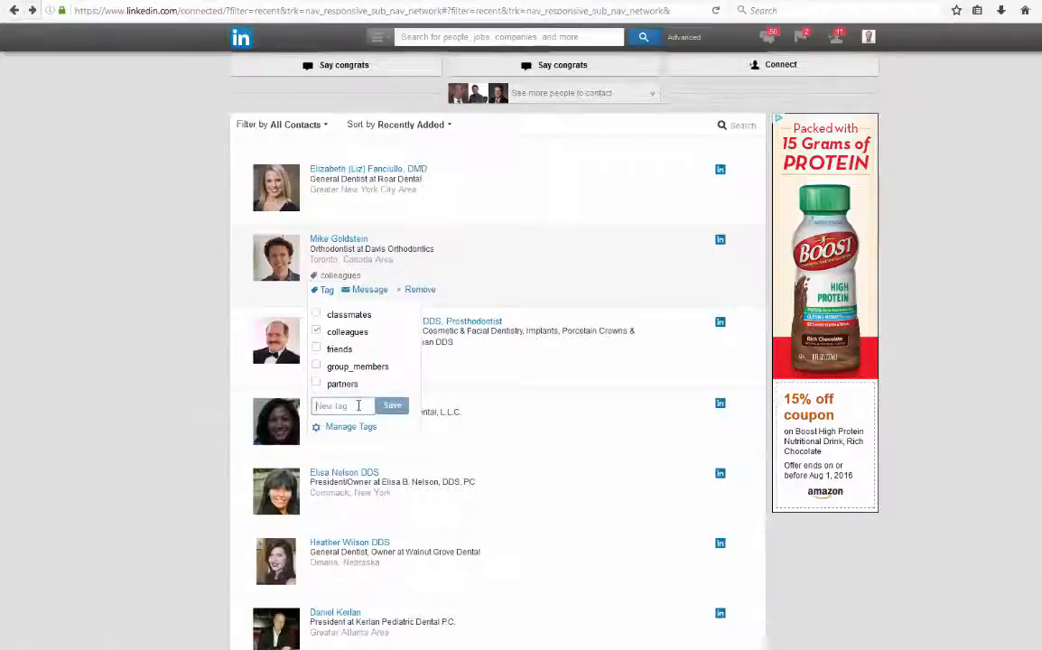
pyautogui.write('hea')
pyautogui.write('sage')
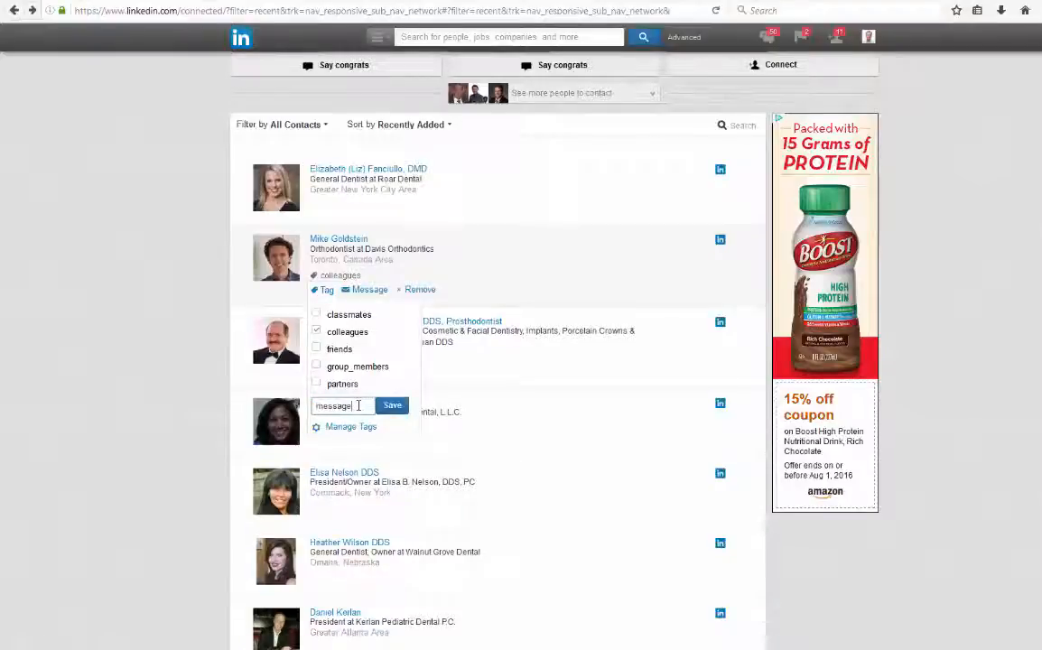
pyautogui.write('d')
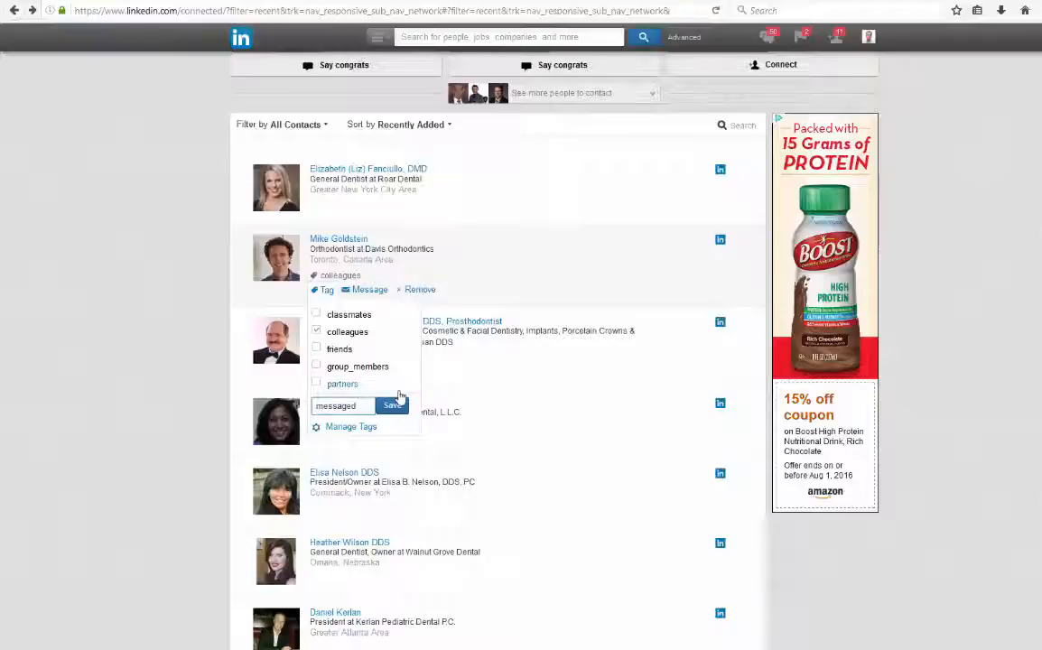
pyautogui.press('BackSpace')
pyautogui.write('1')
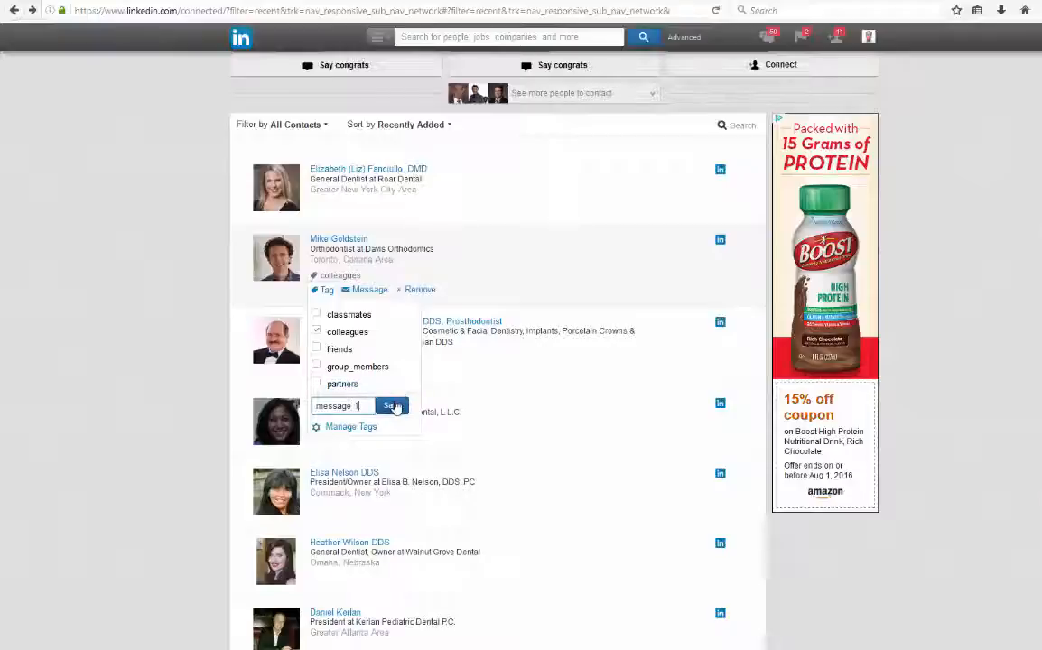
pyautogui.click(393, 406)
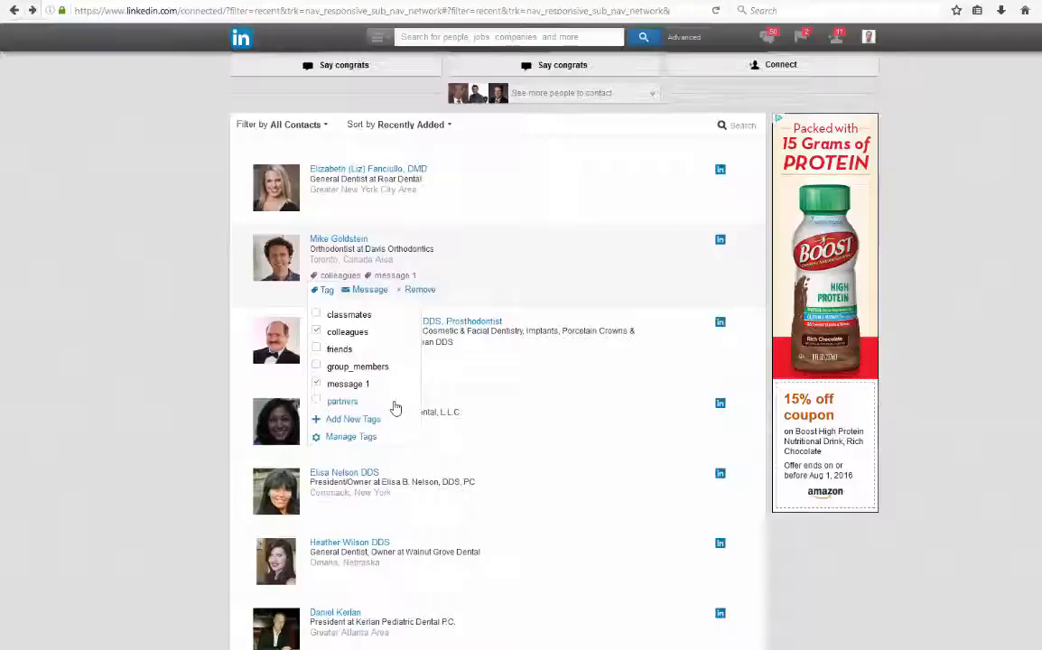
pyautogui.click(119, 297)
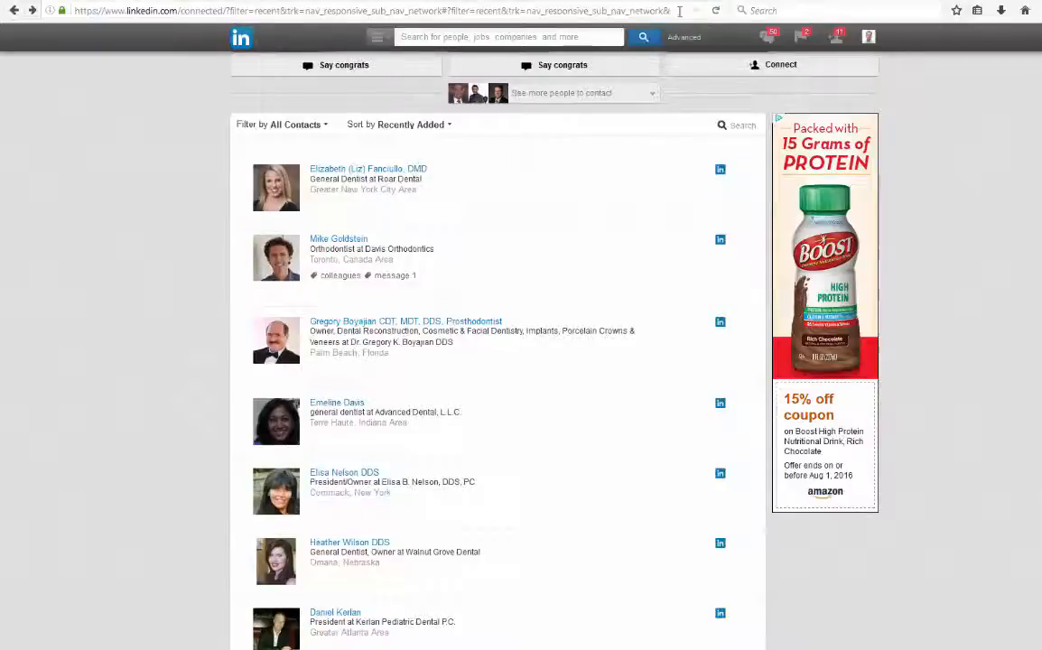
# Step: Try to send the general dentist at Roar Dental the copied article message with the subject "Quick question..."
pyautogui.click(371, 209)
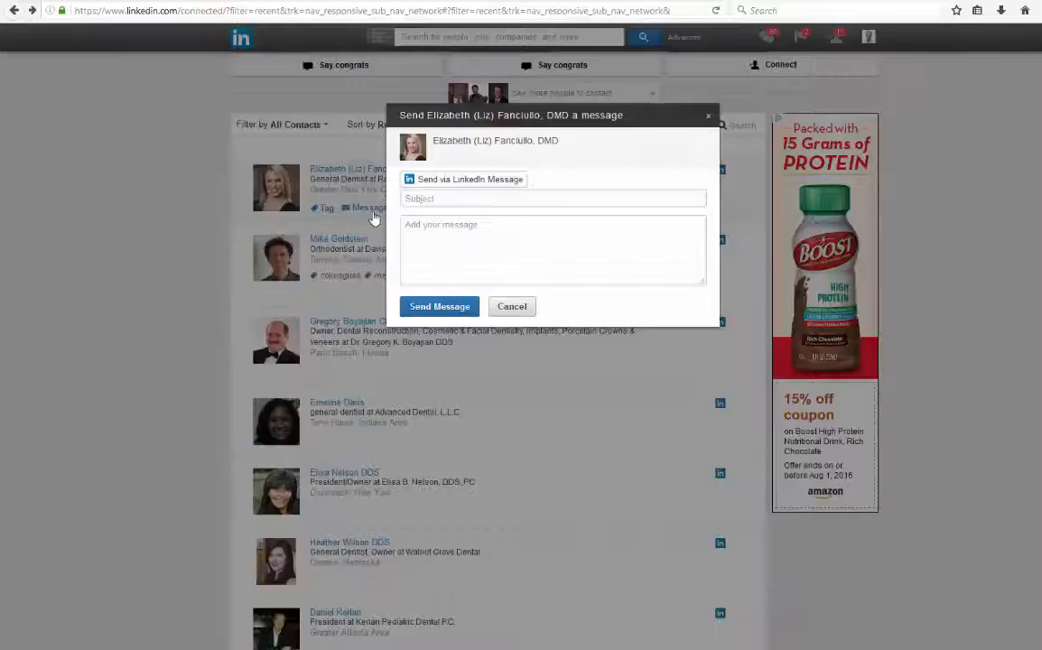
pyautogui.click(442, 197)
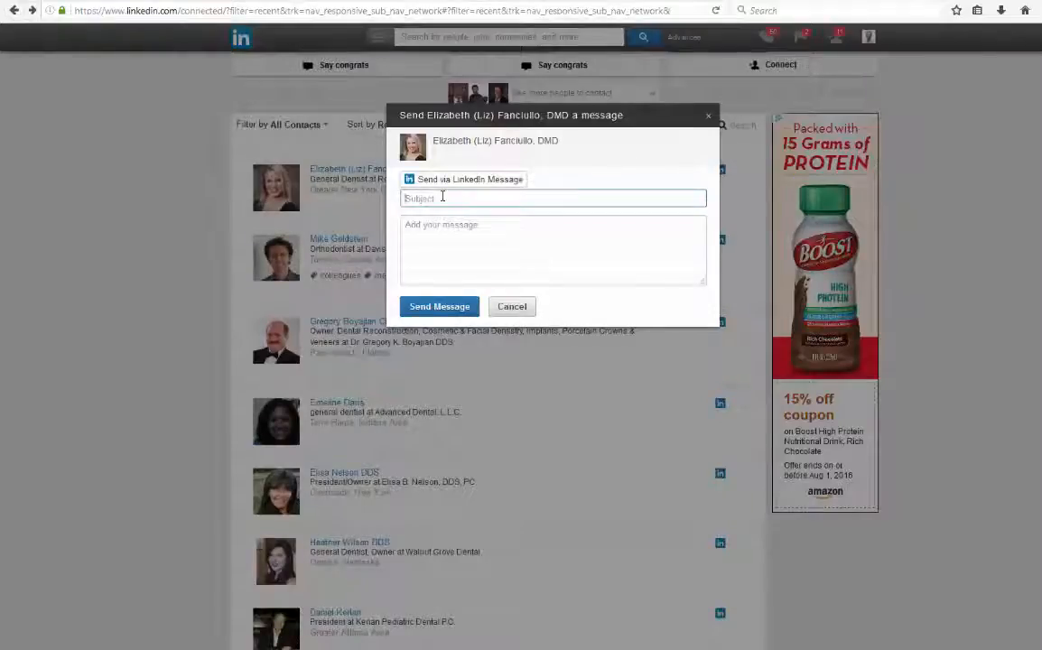
pyautogui.click(479, 236)
pyautogui.hotkey('ctrl', 'v')
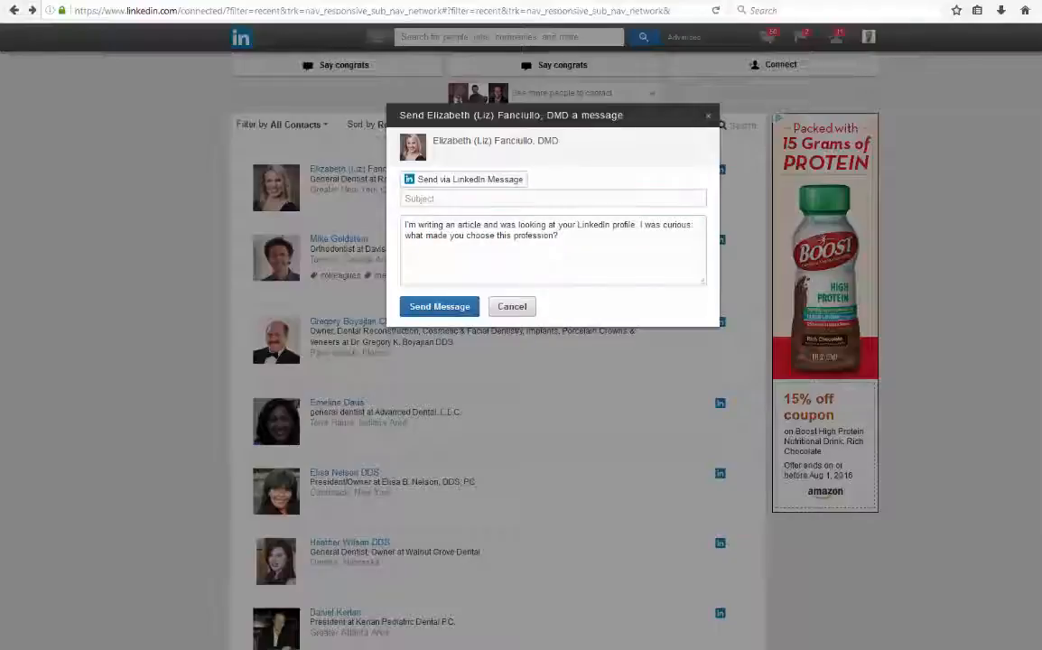
pyautogui.click(557, 200)
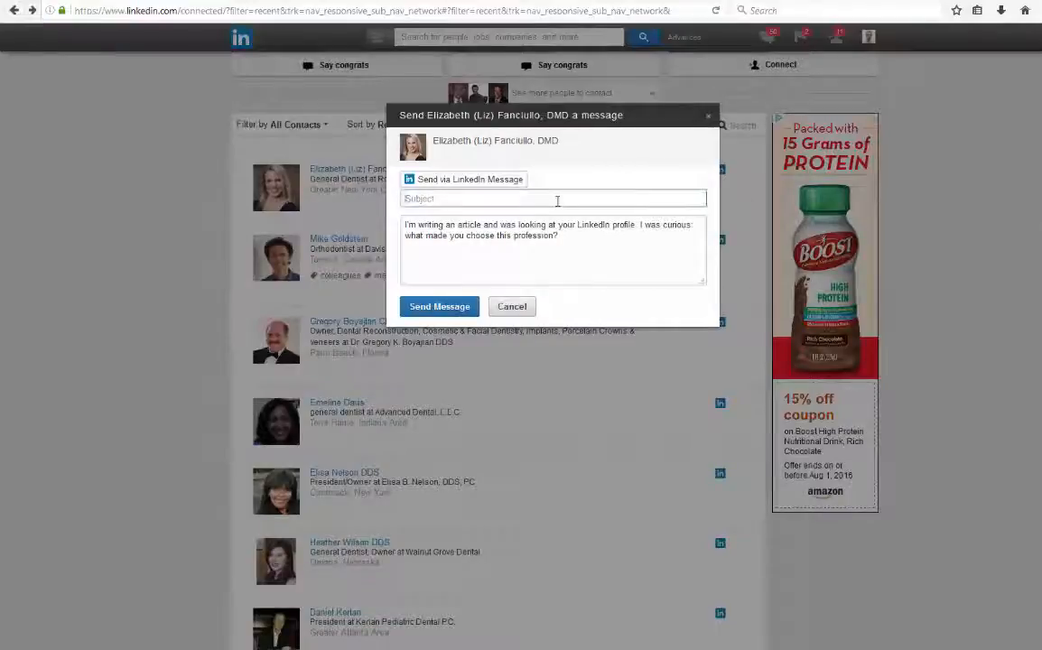
pyautogui.write('Quick question')
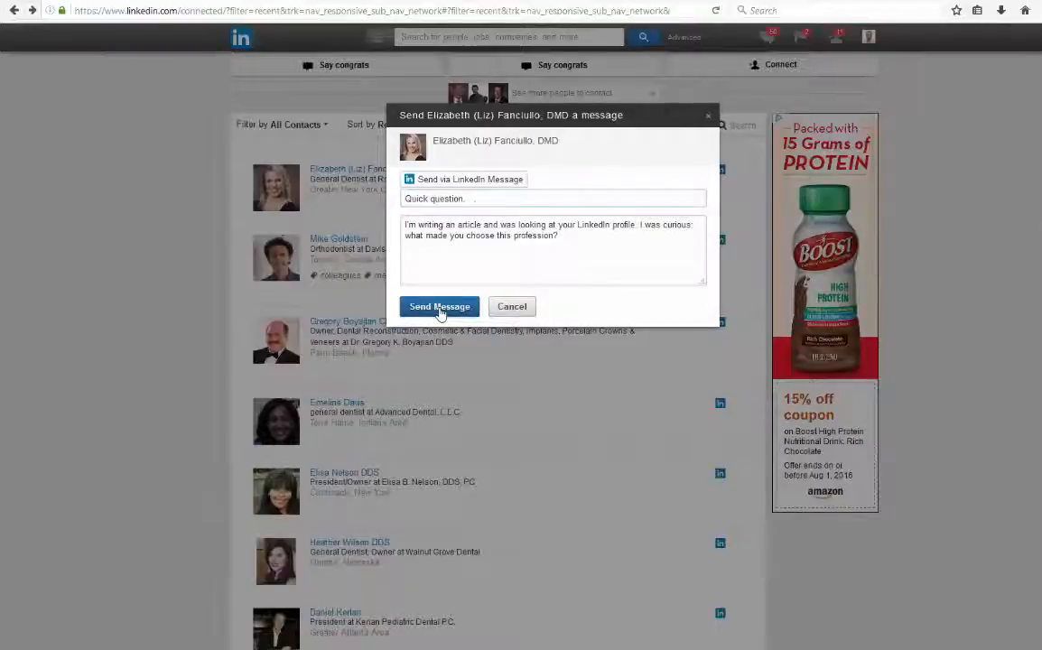
pyautogui.click(440, 308)
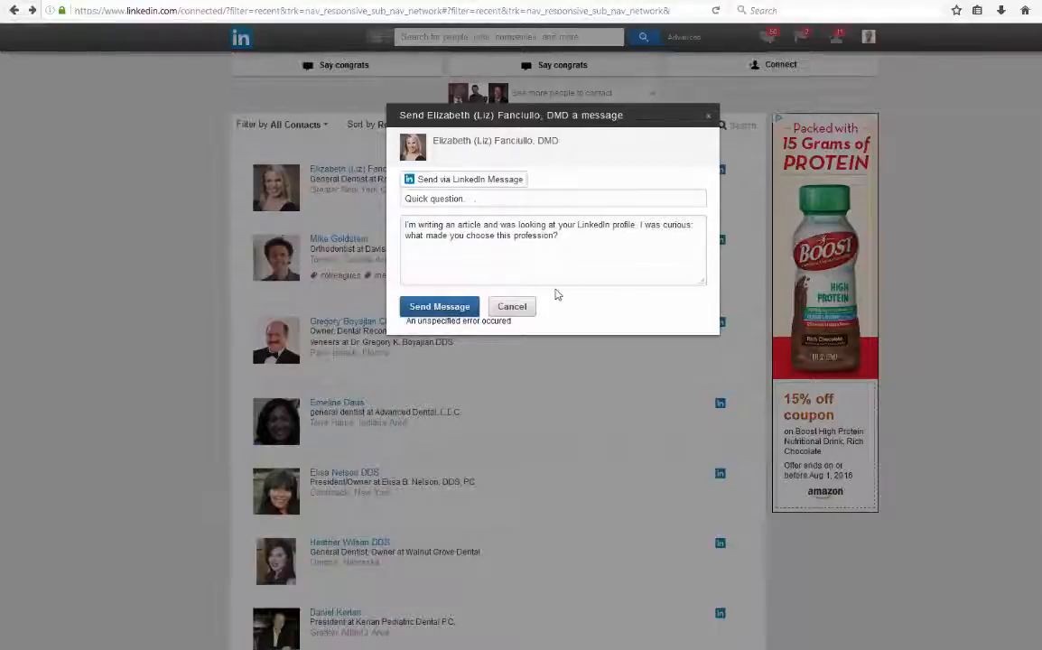
pyautogui.click(513, 309)
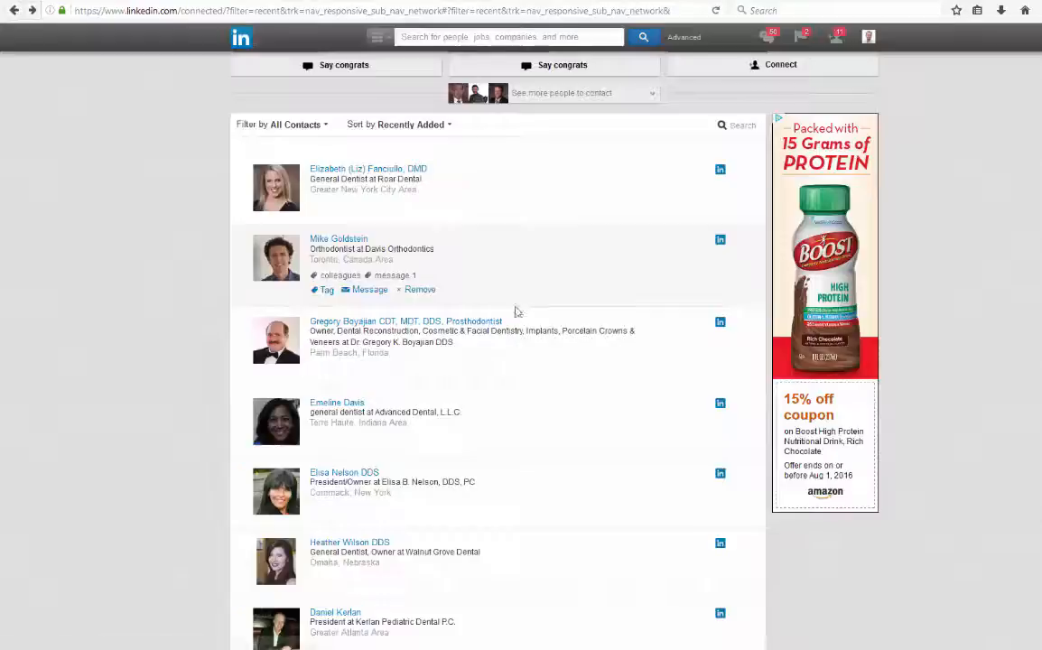
# Step: Retry the message to the general dentist at Roar Dental, re-entering subject "Quick question..." and the copied question about choosing this profession
pyautogui.click(366, 208)
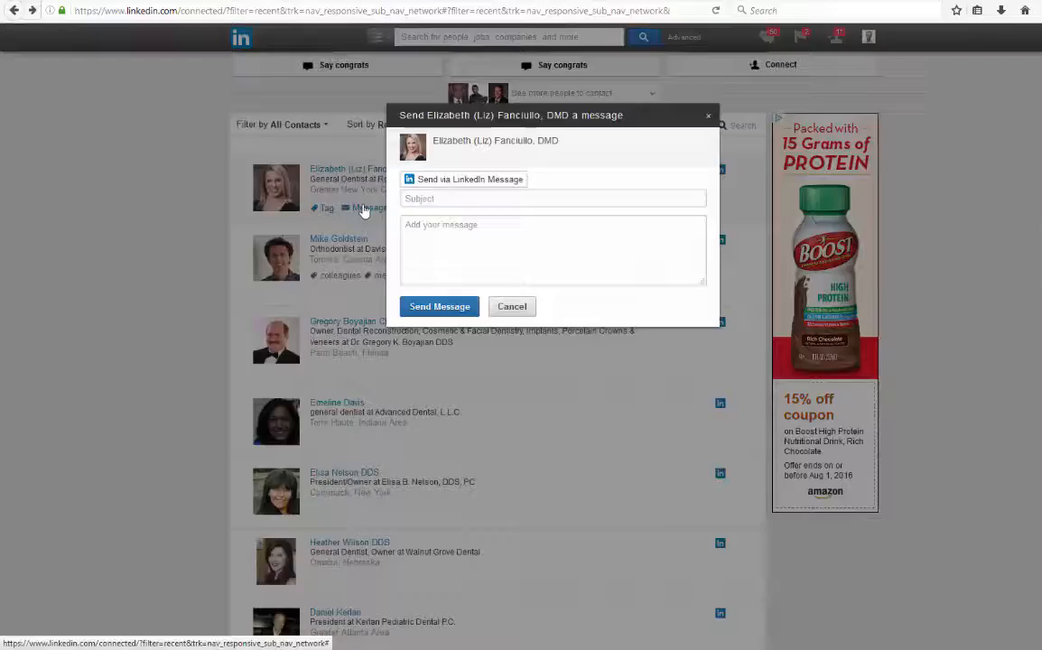
pyautogui.click(490, 201)
pyautogui.write('Quick question ')
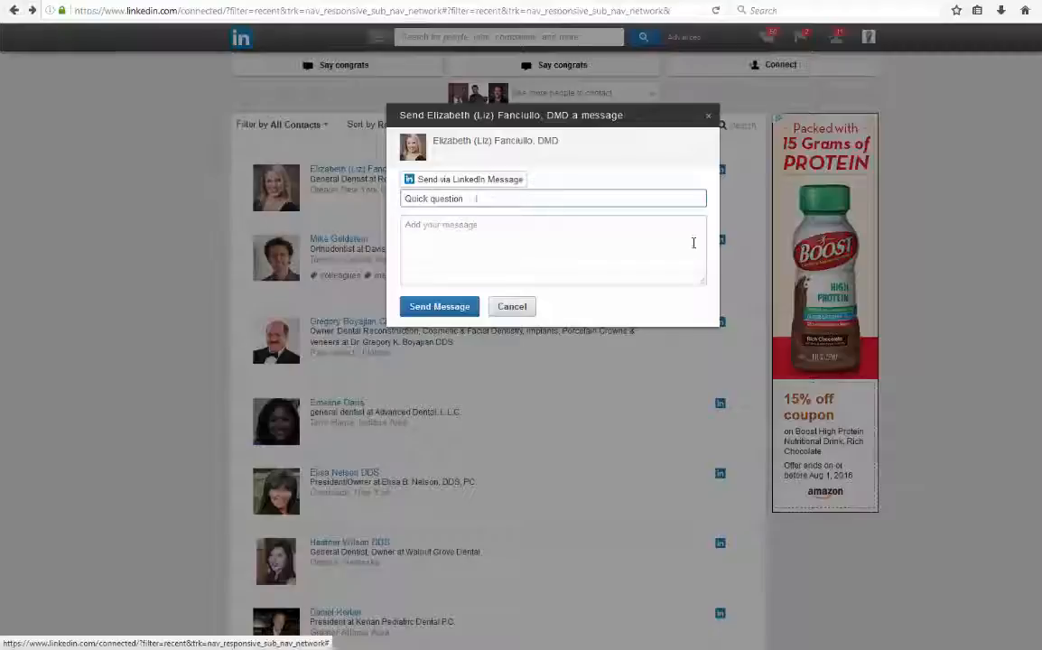
pyautogui.write('...')
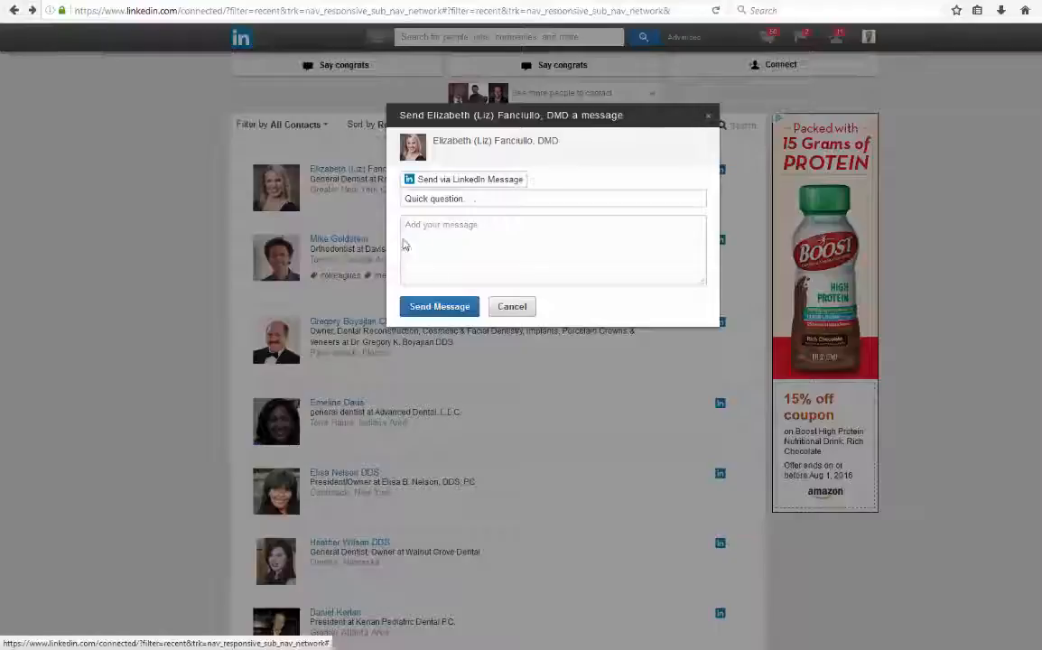
pyautogui.click(451, 232)
pyautogui.write("I'm writing an article and was looking at your LinkedIn profile. I was curious what made you choose this profession?")
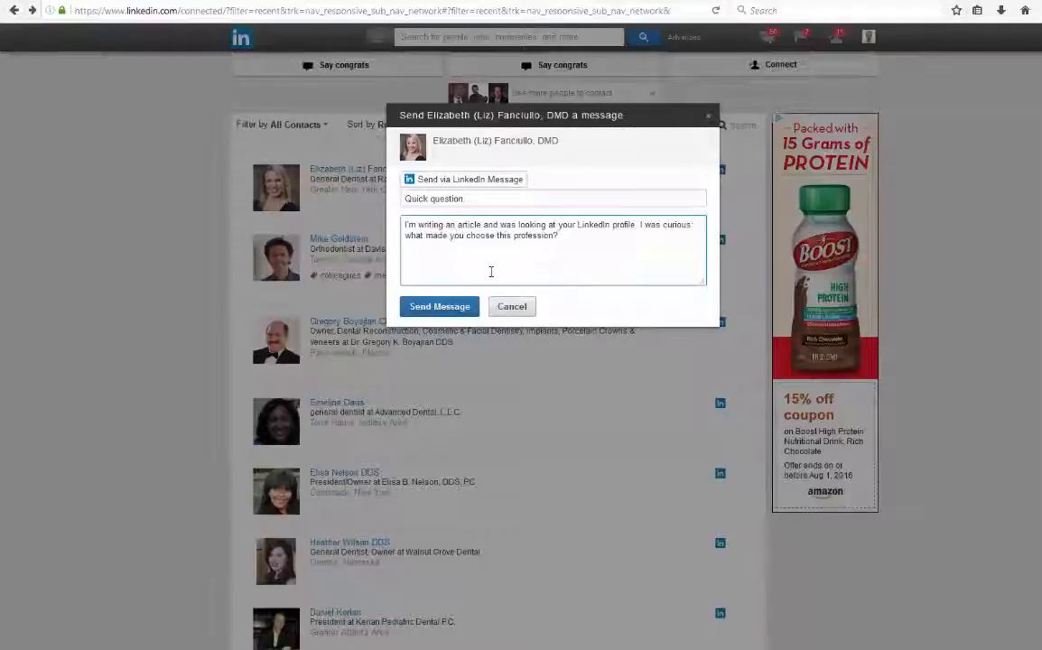
pyautogui.click(452, 307)
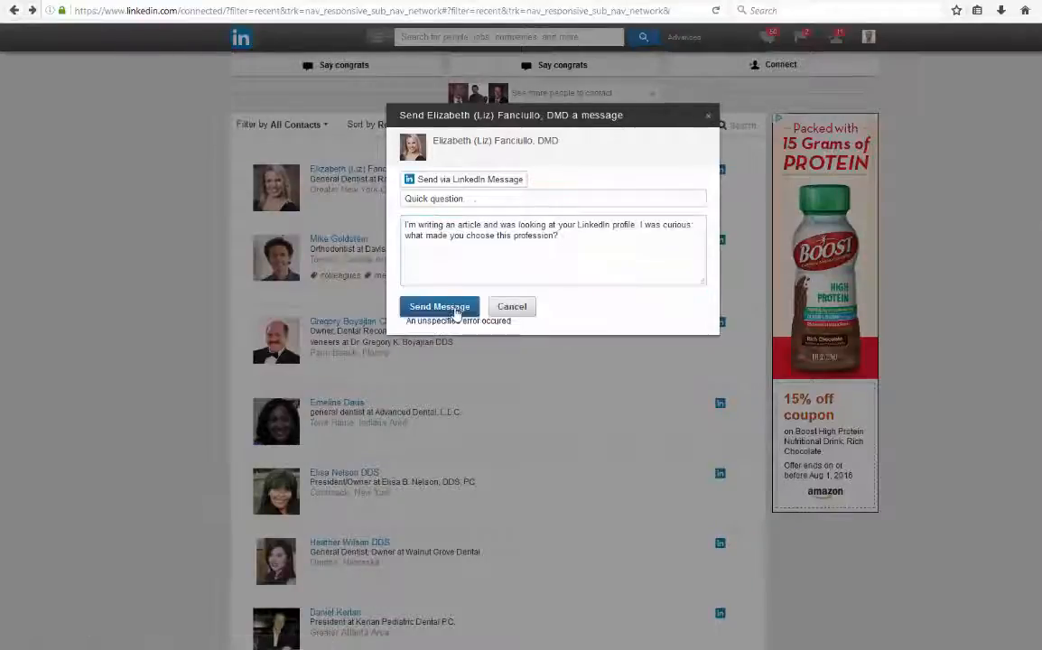
pyautogui.click(708, 116)
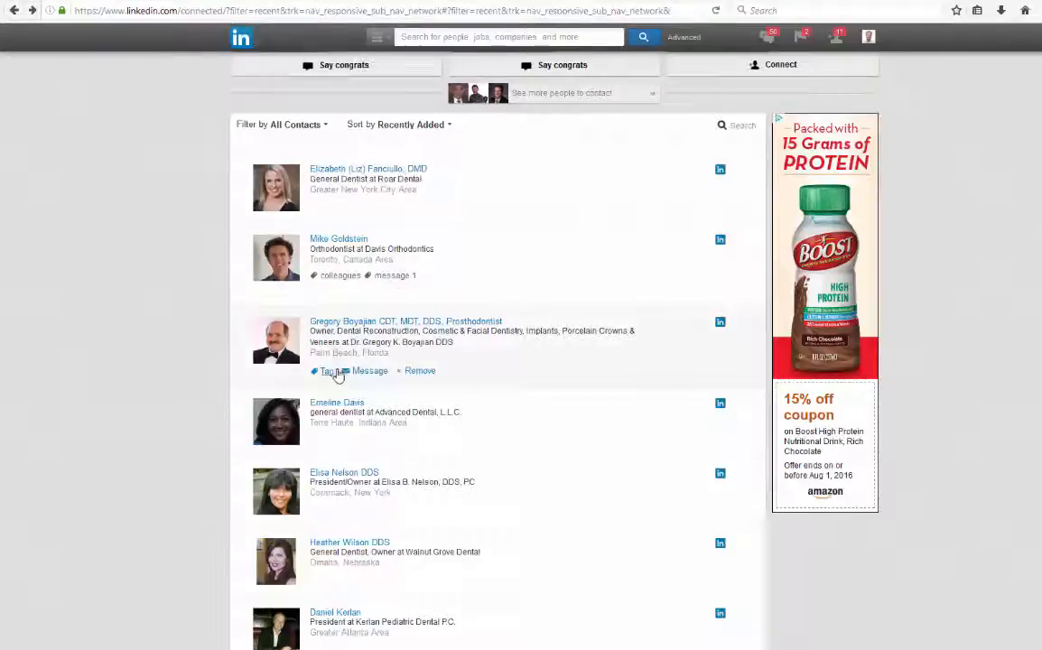
# Step: Send the prosthodontist in Palm Beach, Florida the copied question about choosing this profession, with subject "Quick question..."
pyautogui.click(359, 372)
pyautogui.click(449, 225)
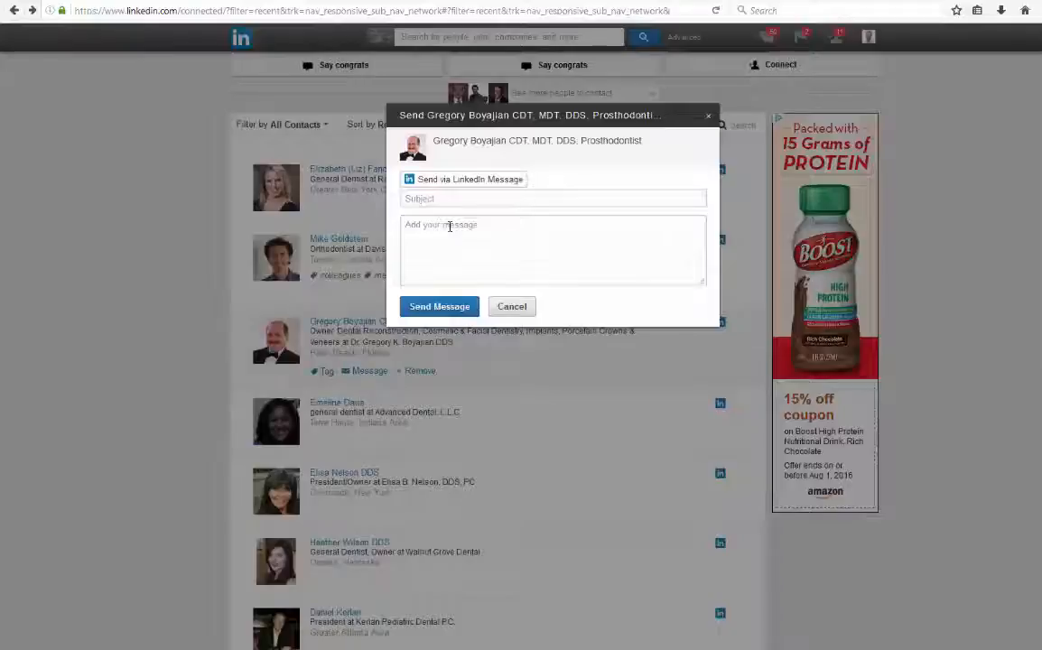
pyautogui.write("I'm writing an article and was looking at your LinkedIn profile. I was curious what made you choose this profession?")
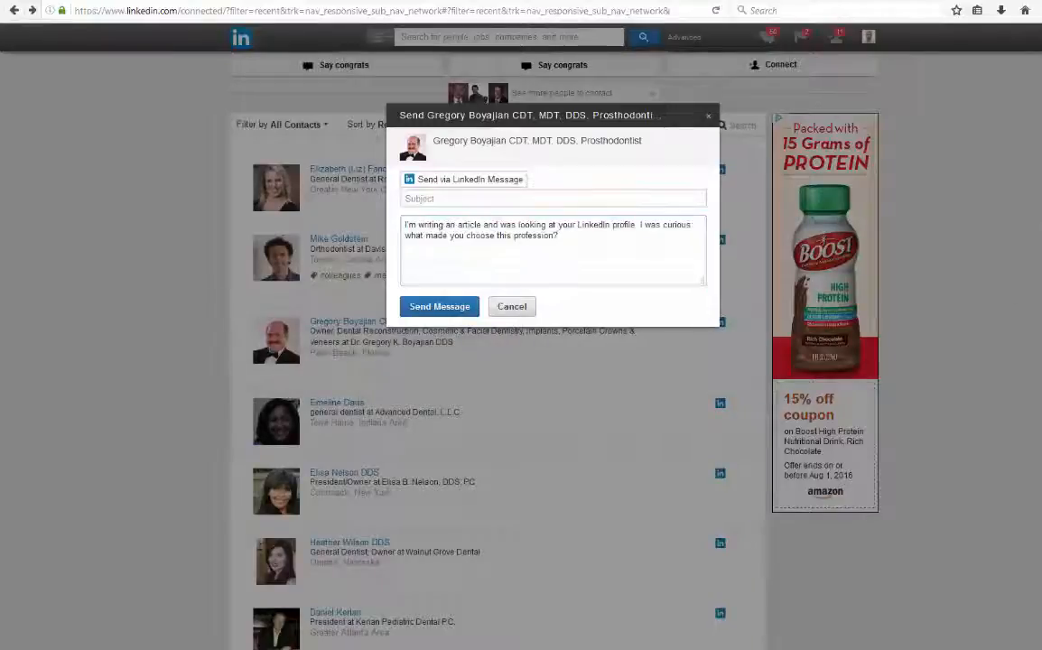
pyautogui.click(489, 198)
pyautogui.write('Quick question')
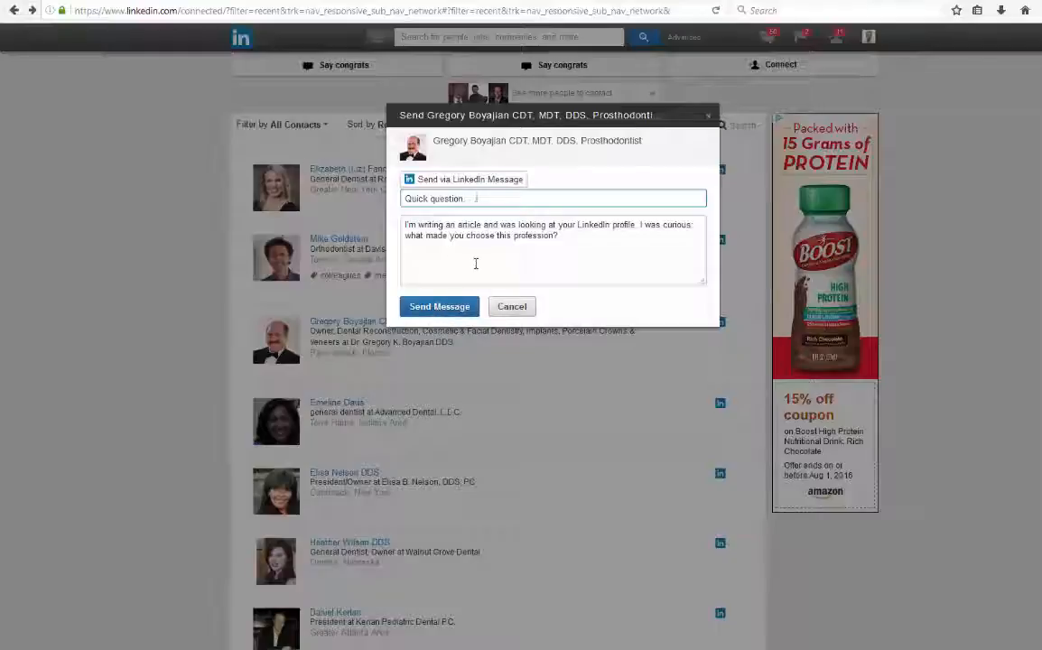
pyautogui.click(421, 306)
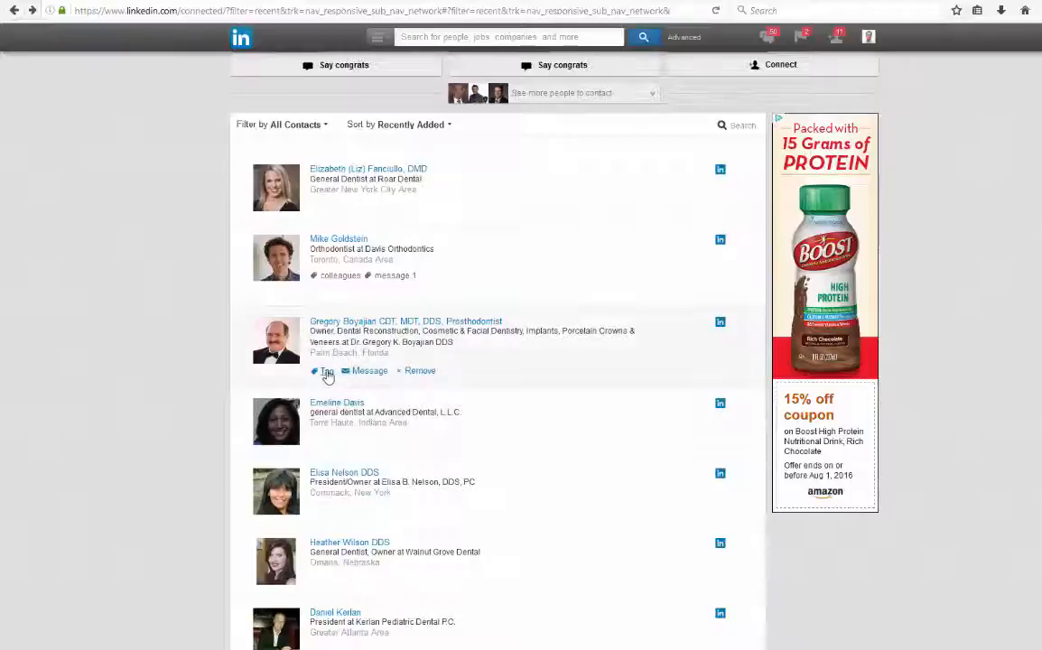
# Step: Apply the tag "message 1" to the prosthodontist in Palm Beach, Florida
pyautogui.click(327, 376)
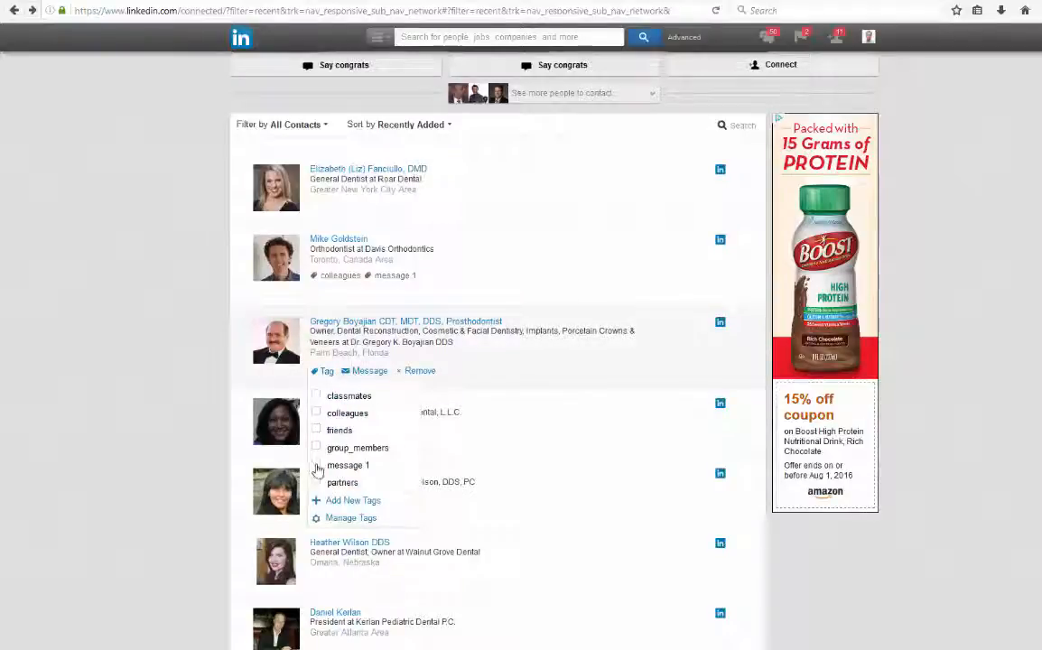
pyautogui.click(317, 465)
pyautogui.click(117, 409)
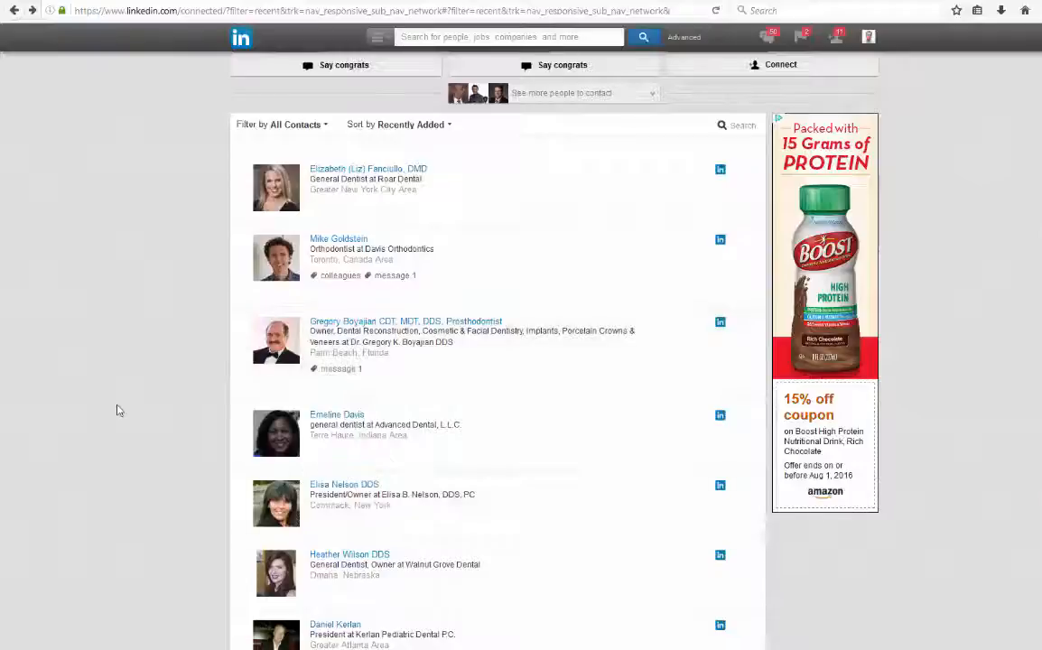
# Step: Start a message to the general dentist at Advanced Dental, L.L.C. with the subject "Quick question..."
pyautogui.scroll(-3, 396, 407)
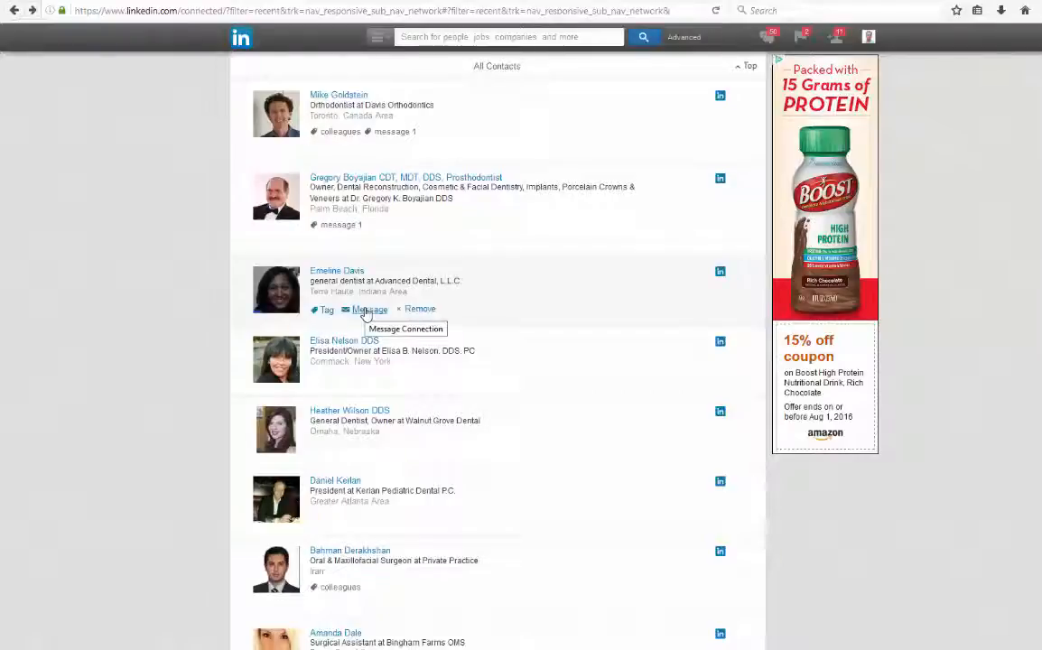
pyautogui.click(366, 312)
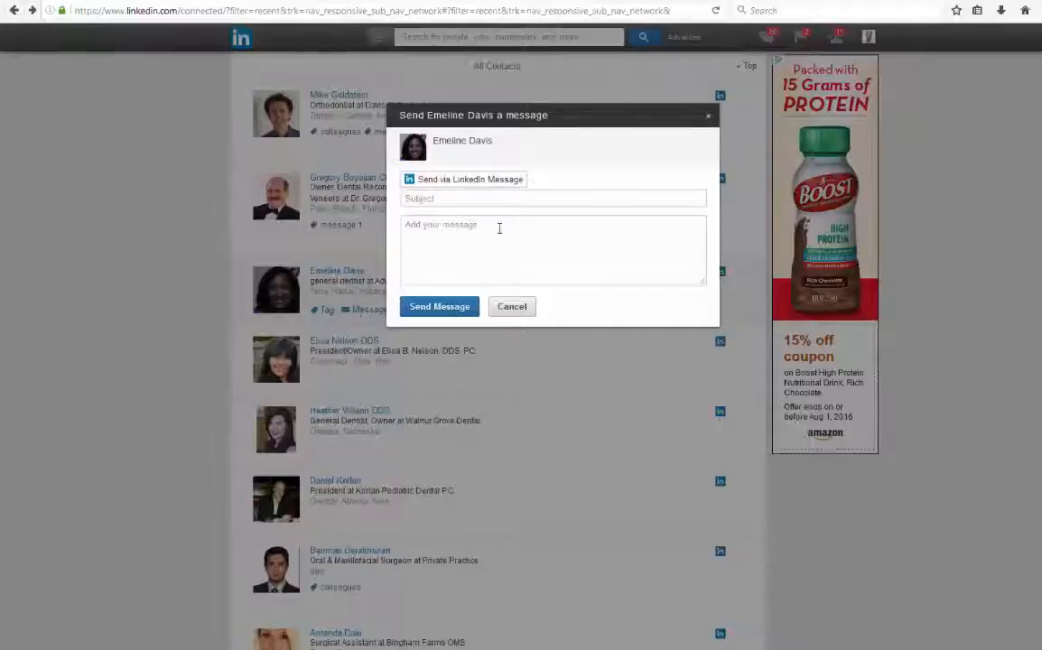
pyautogui.click(498, 228)
pyautogui.write('Quick question')
pyautogui.moveTo(498, 228); pyautogui.dragTo(360, 224)
pyautogui.hotkey('ctrl', 'c')
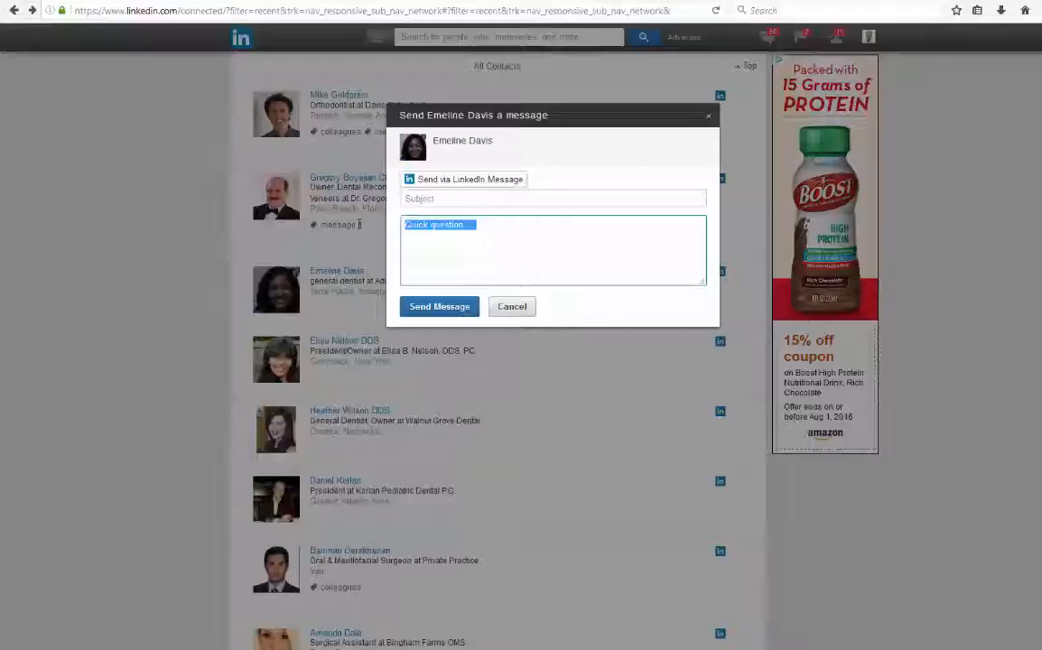
pyautogui.click(449, 200)
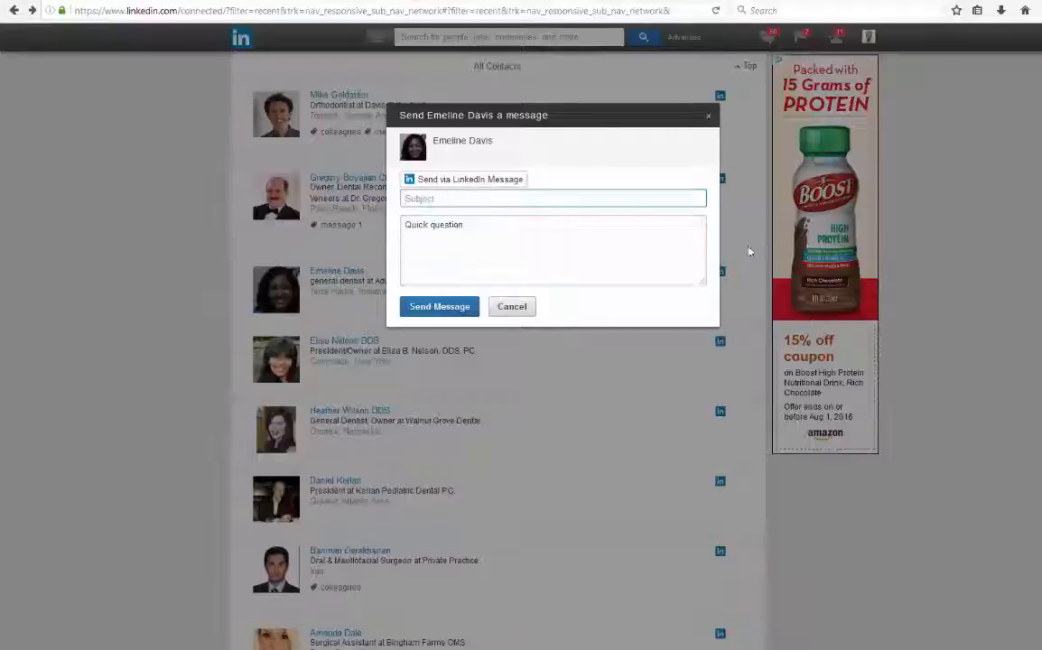
pyautogui.hotkey('ctrl', 'v')
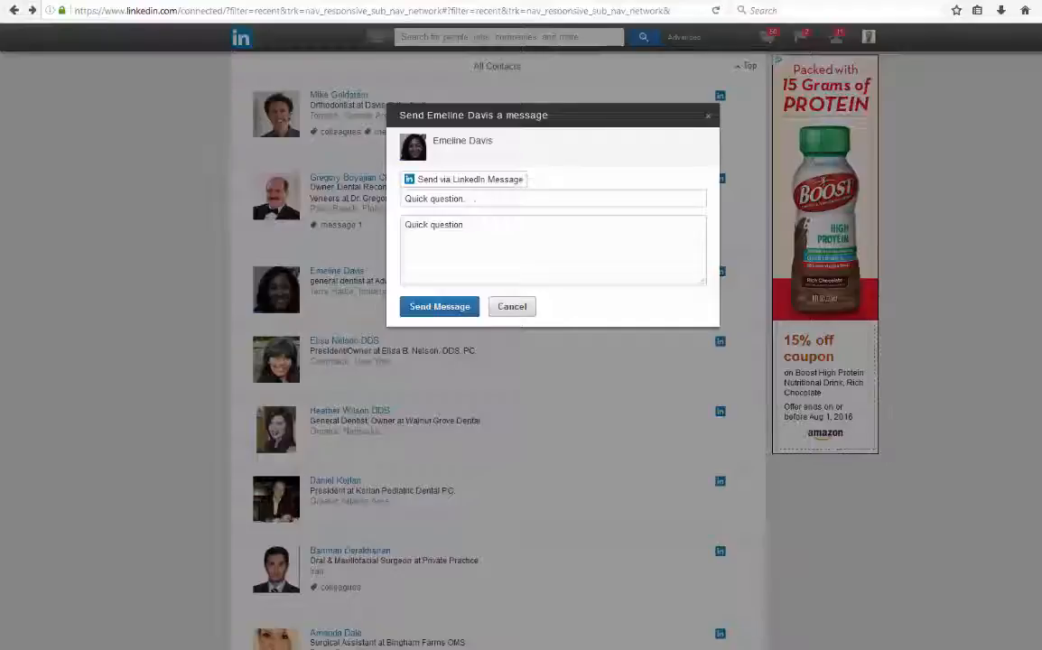
# Step: Set the body to "I'm writing an article and was looking at your LinkedIn profile. I was curious what made you choose this profession?" and send it
pyautogui.click(514, 222)
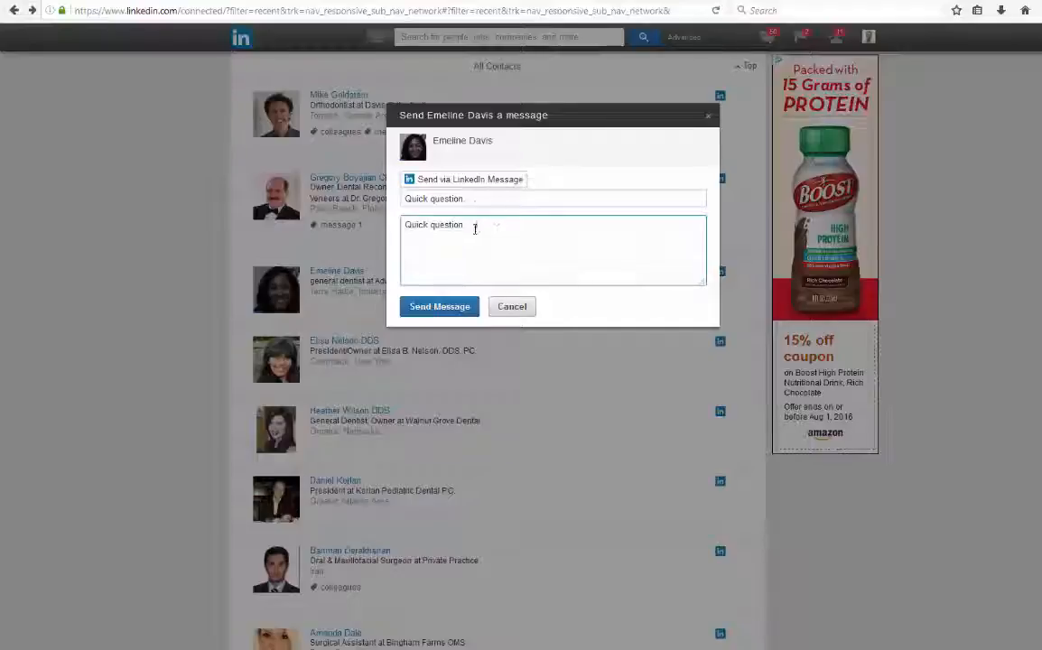
pyautogui.moveTo(474, 229); pyautogui.dragTo(373, 227)
pyautogui.write("I'm writing an article and was looking at your LinkedIn profile. I was curious what made you choose this profession?")
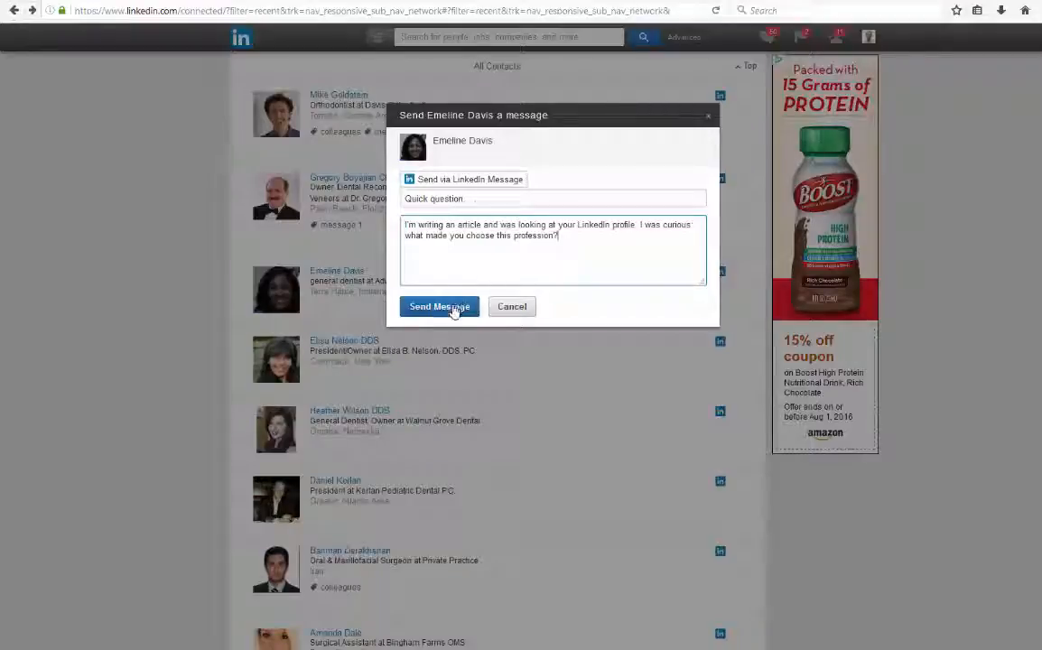
pyautogui.click(440, 307)
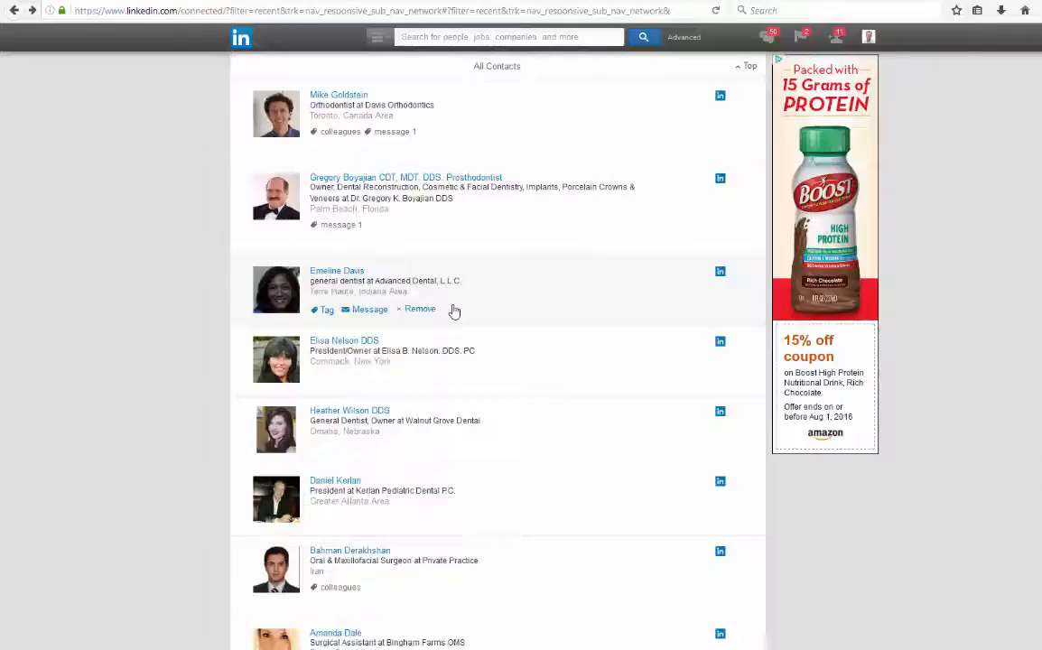
# Step: Apply the tag "message 1" to the general dentist at Advanced Dental, L.L.C
pyautogui.click(322, 310)
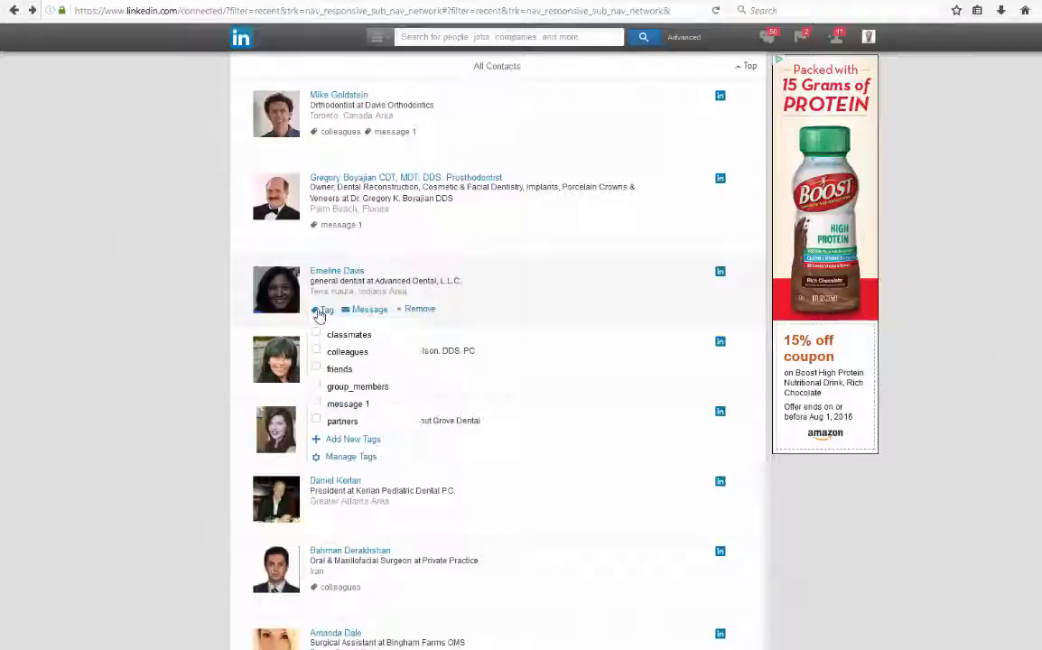
pyautogui.click(316, 404)
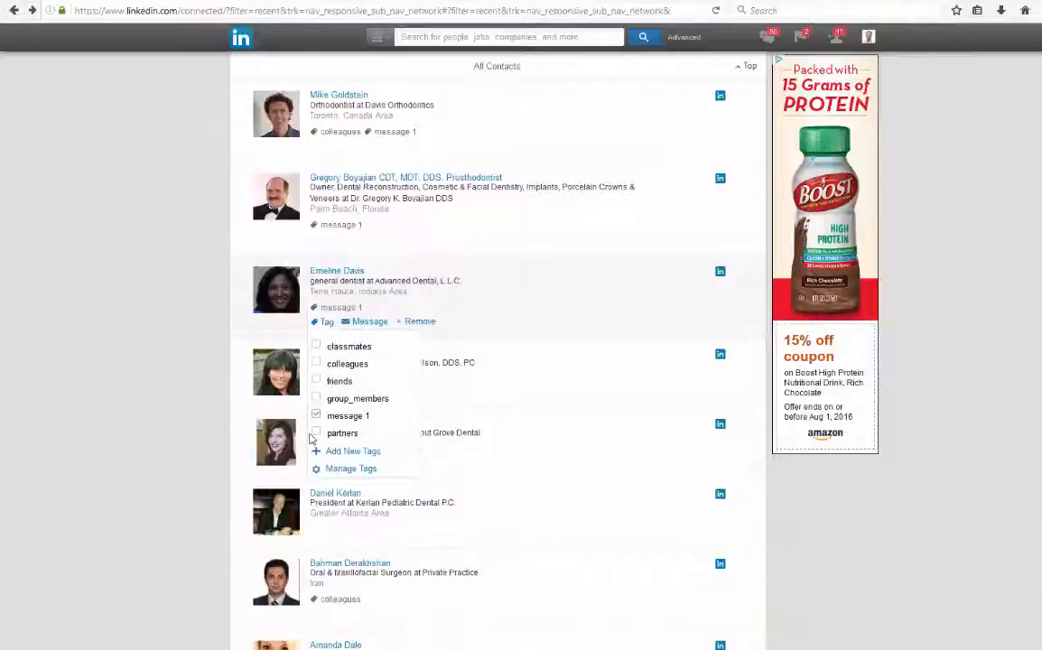
pyautogui.click(127, 341)
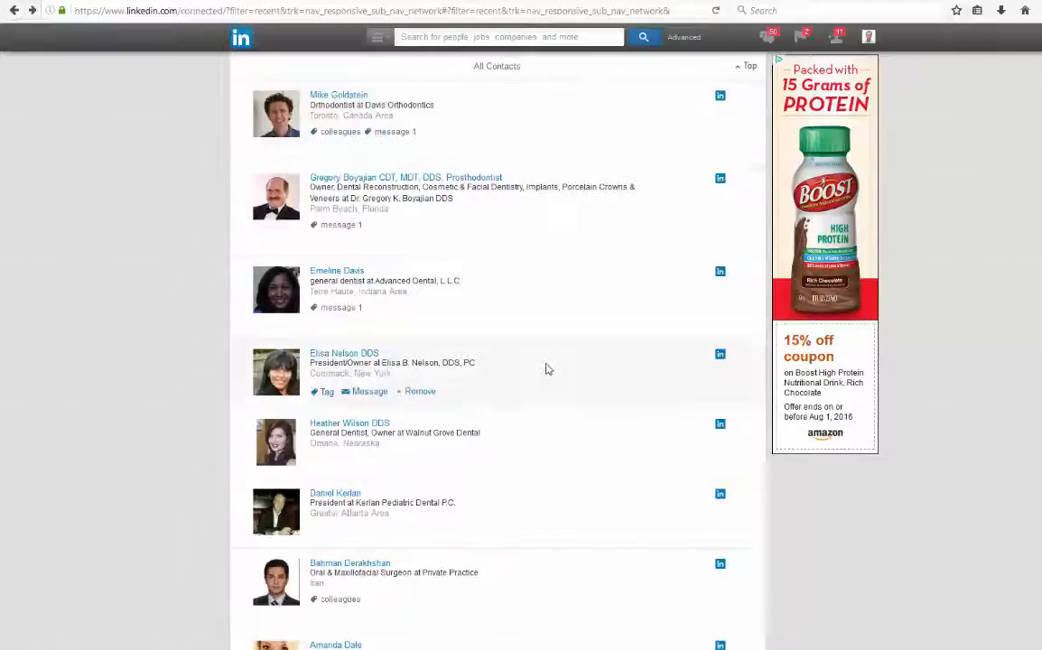
pyautogui.scroll(5, 534, 373)
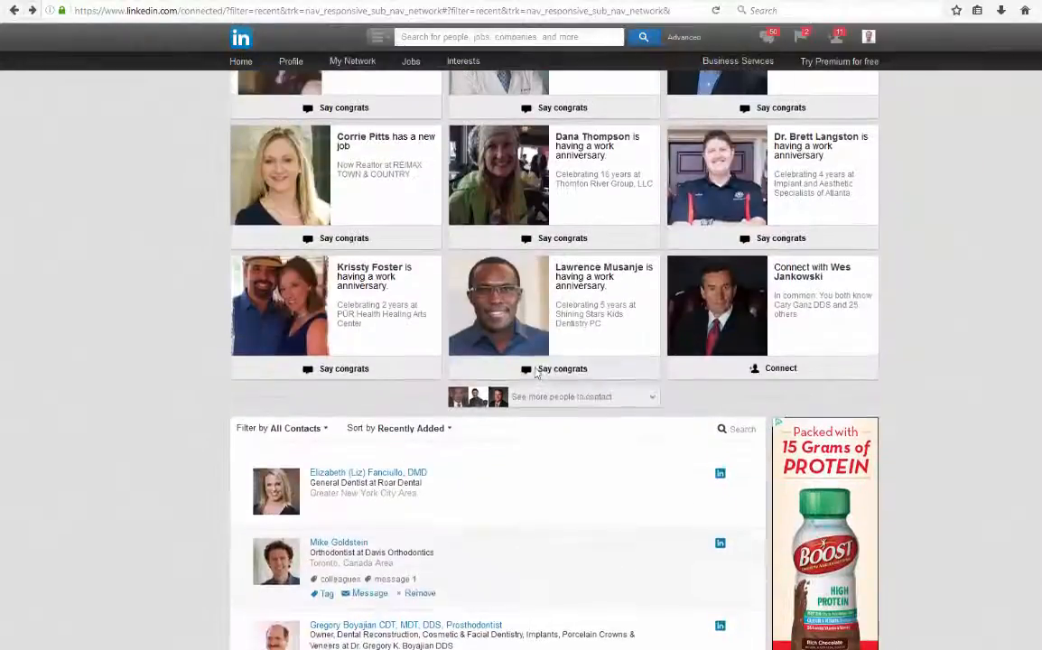
pyautogui.scroll(-3, 535, 373)
pyautogui.scroll(-3, 535, 373)
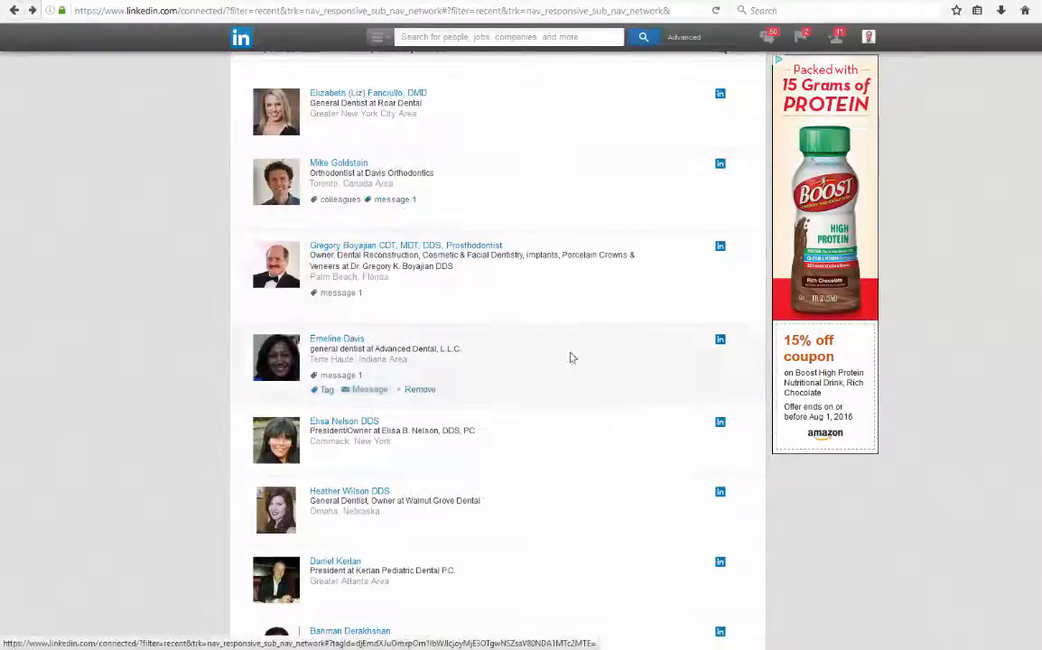
pyautogui.scroll(5, 209, 311)
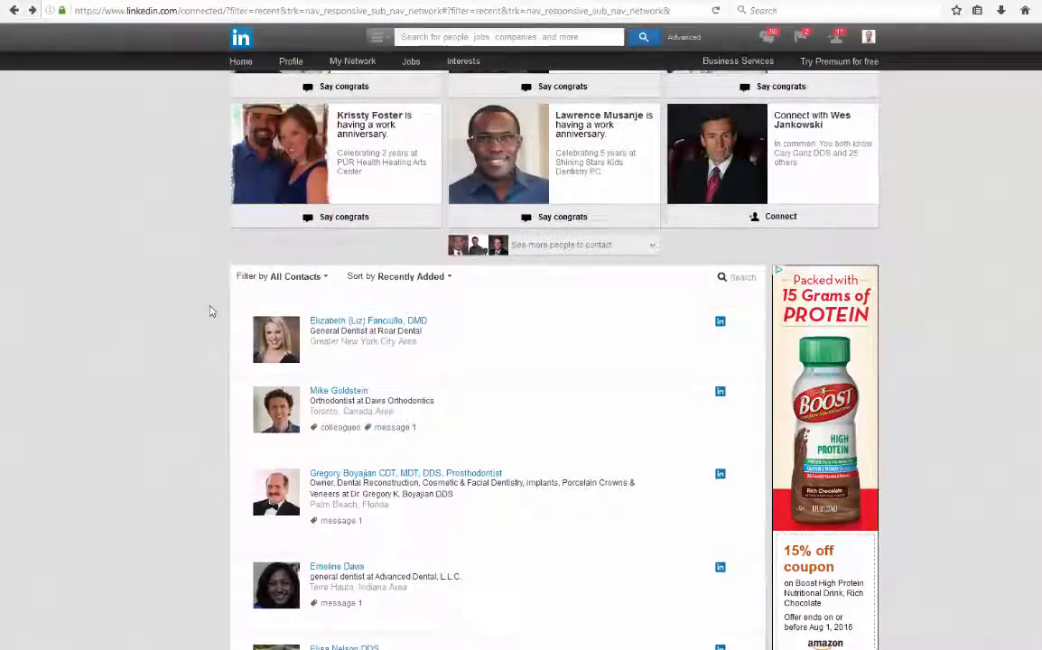